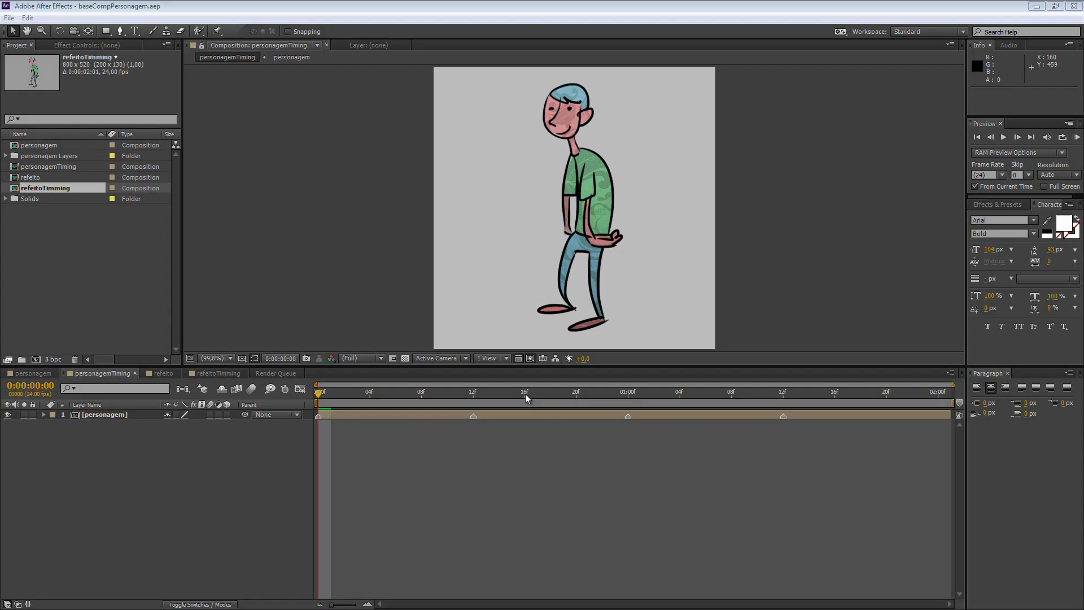
- Enlarge the timeline, scrub through the pose change, and preview the personagemTiming animation
{"action": "left_click_drag", "start_coordinate": [483, 401], "coordinate": [482, 384]}
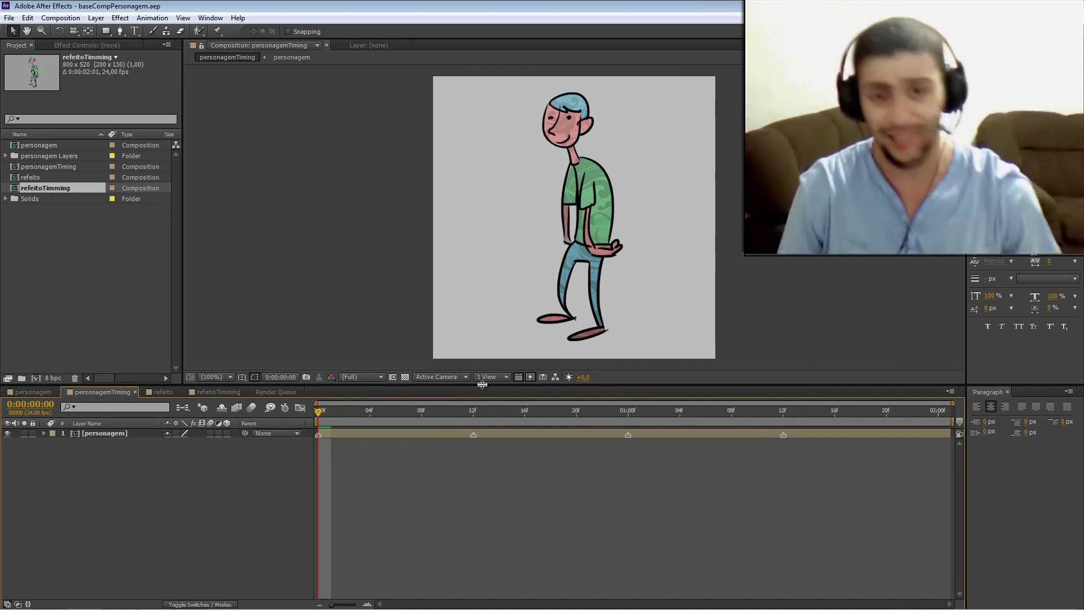
{"action": "left_click_drag", "start_coordinate": [330, 412], "coordinate": [315, 416]}
{"action": "key", "text": "KP_0"}
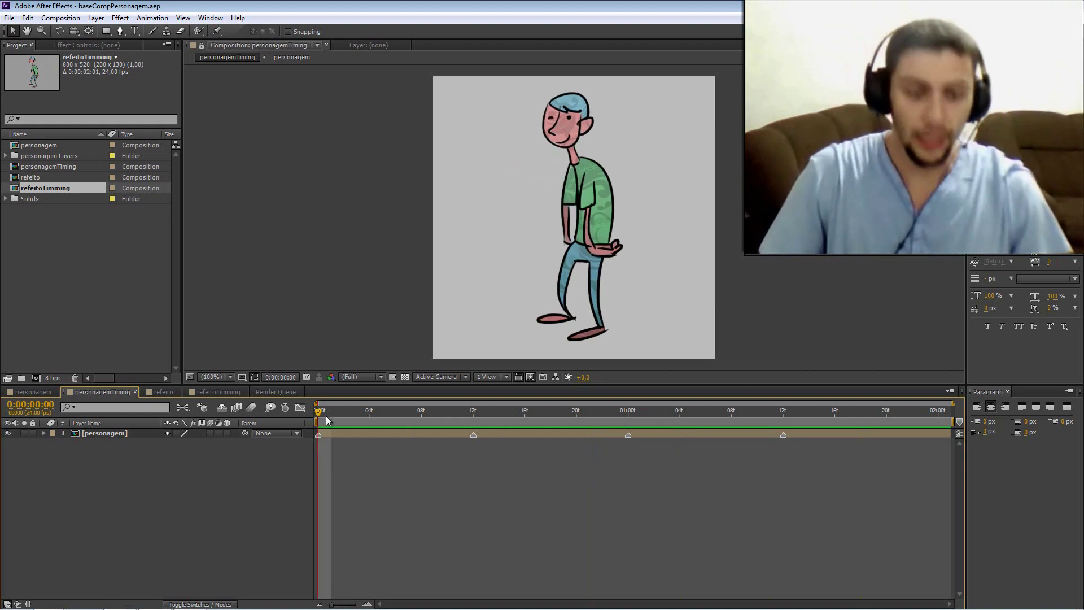
- Stop the preview, compare the two poses, then open personagem.psd in Photoshop from Explorer
{"action": "left_click", "coordinate": [486, 415]}
{"action": "mouse_move", "coordinate": [434, 418]}
{"action": "left_mouse_down"}
{"action": "mouse_move", "coordinate": [306, 414]}
{"action": "mouse_move", "coordinate": [486, 415]}
{"action": "mouse_move", "coordinate": [265, 415]}
{"action": "left_mouse_up"}
{"action": "key", "text": "alt+Tab"}
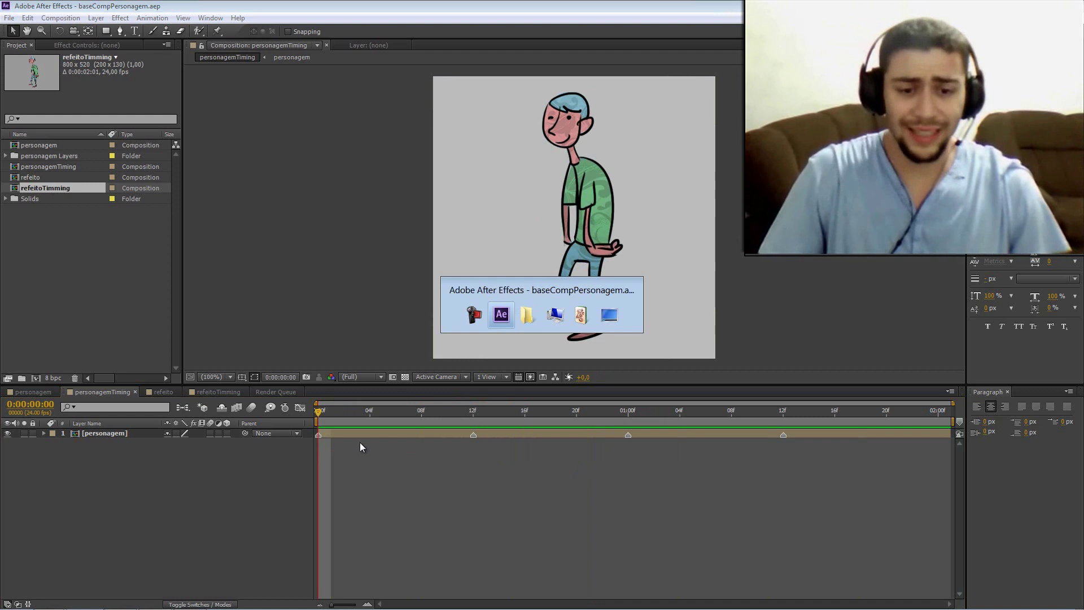
{"action": "key", "text": "Left"}
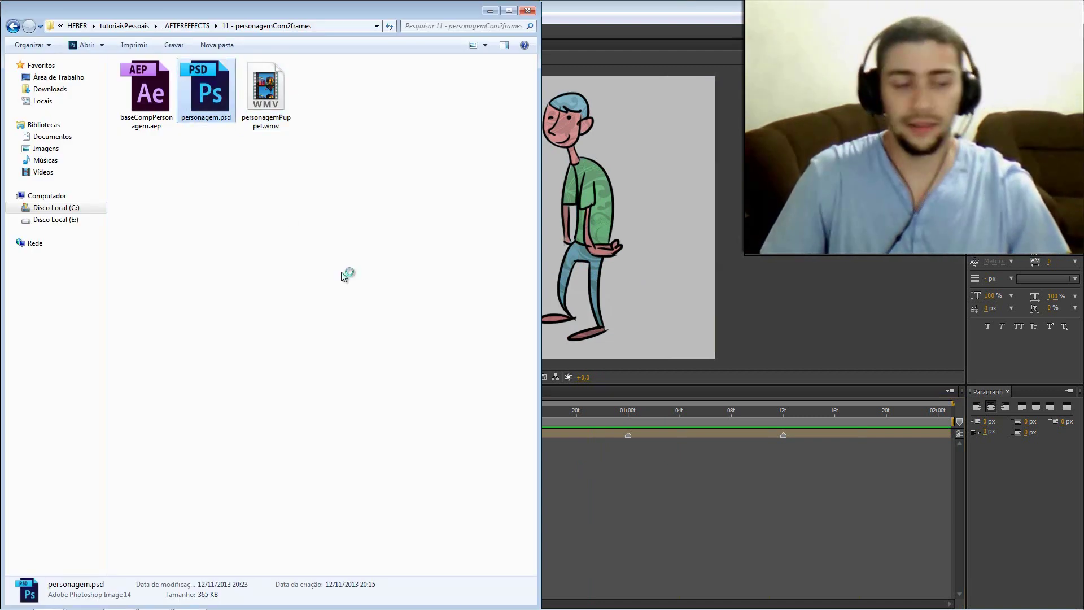
{"action": "key", "text": "Return"}
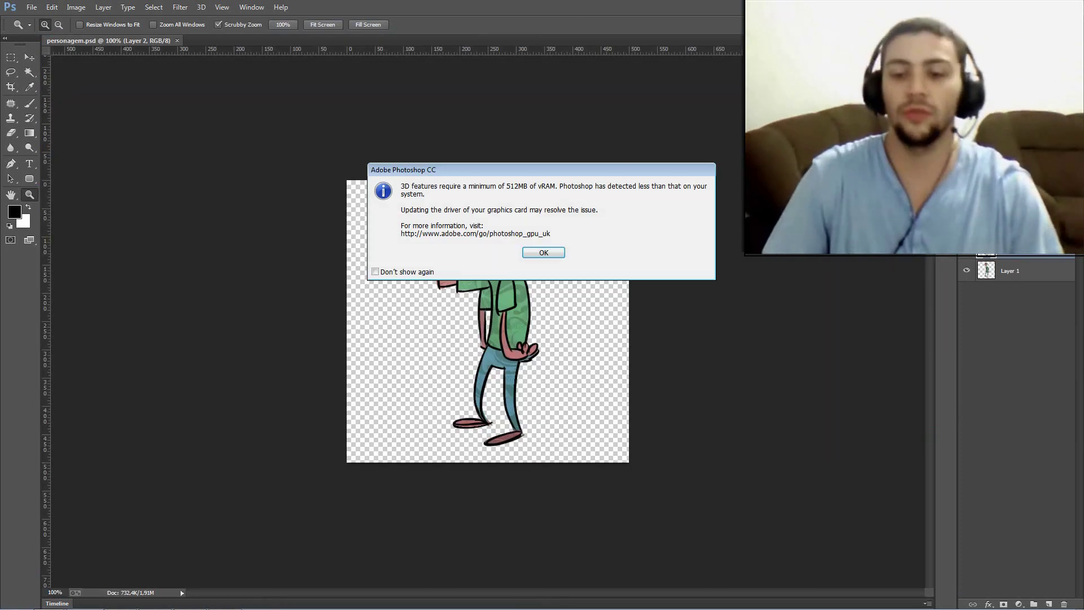
- Dismiss the vRAM warning and toggle Layer 1's visibility to reveal the other pose
{"action": "left_click", "coordinate": [549, 254]}
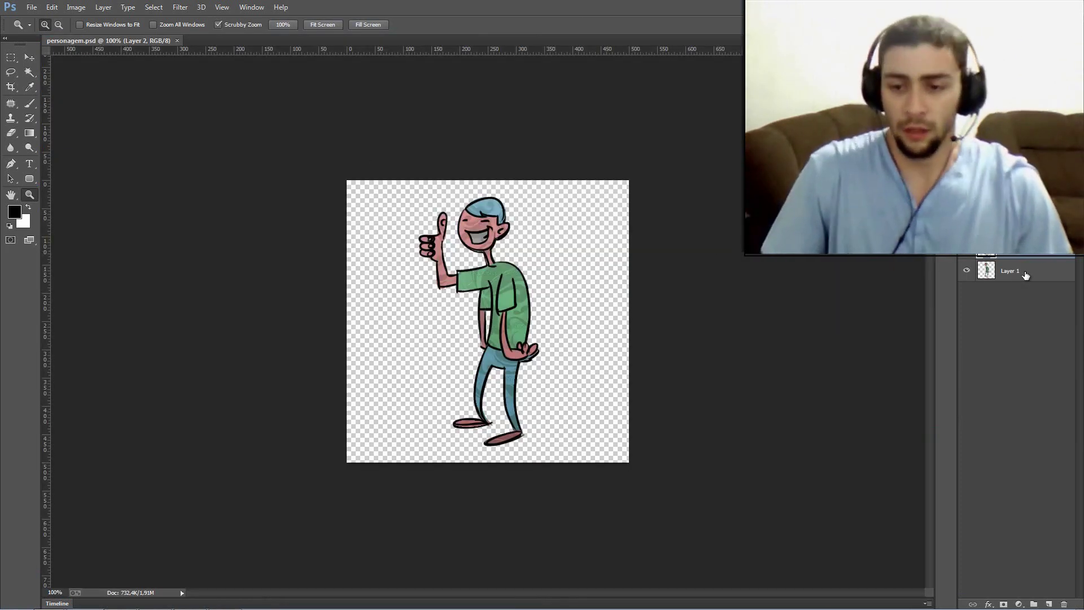
{"action": "left_click", "coordinate": [1025, 273]}
{"action": "left_click", "coordinate": [968, 271]}
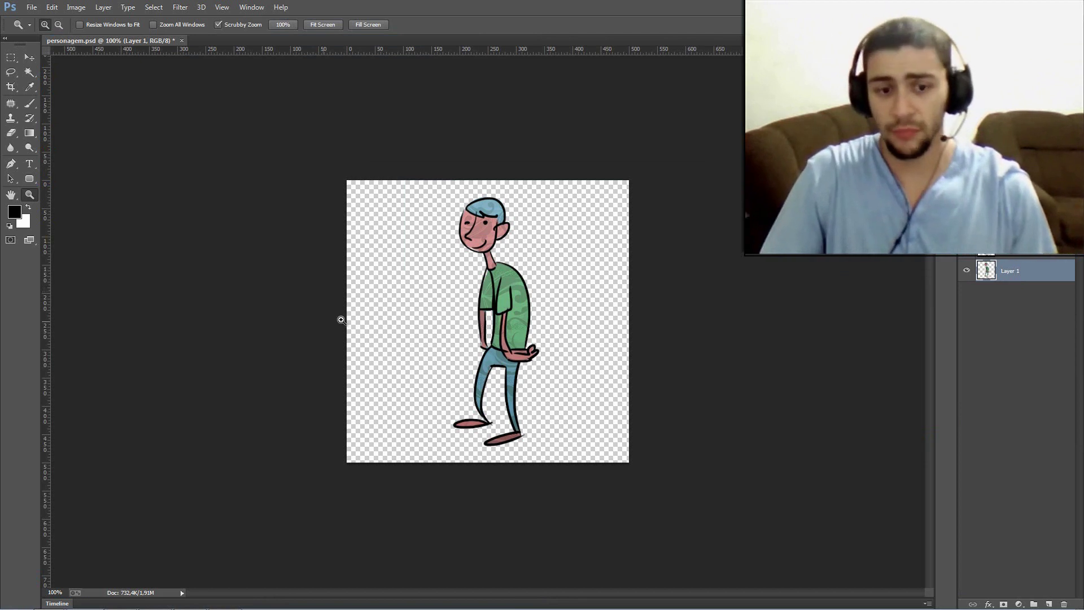
{"action": "left_click", "coordinate": [969, 254]}
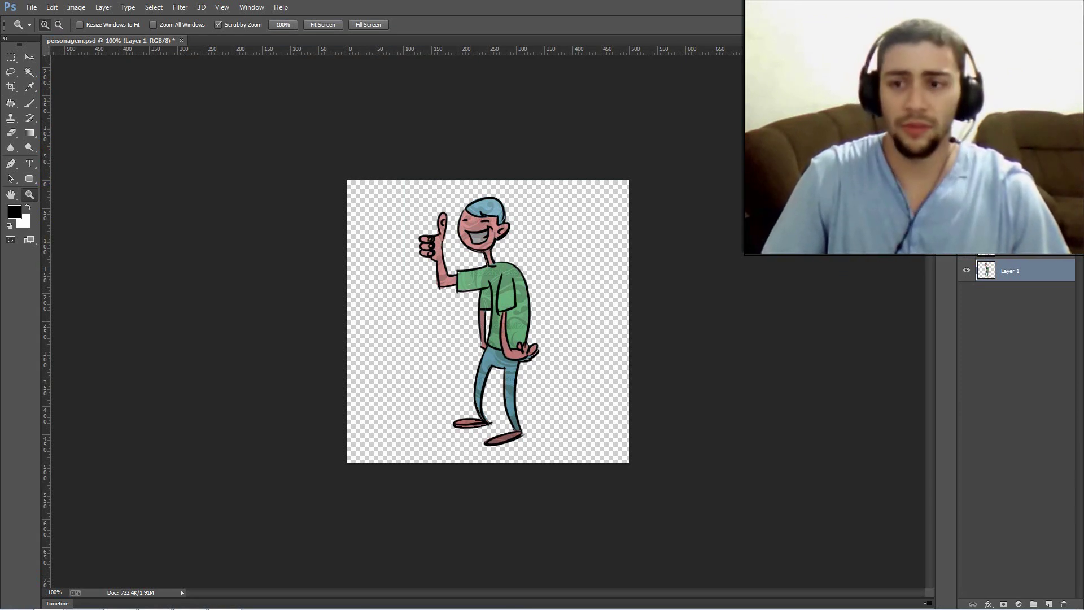
- Quit Photoshop, answering the save prompt, and return to After Effects
{"action": "key", "text": "ctrl+q"}
{"action": "left_click", "coordinate": [482, 215]}
{"action": "key", "text": "alt+Tab"}
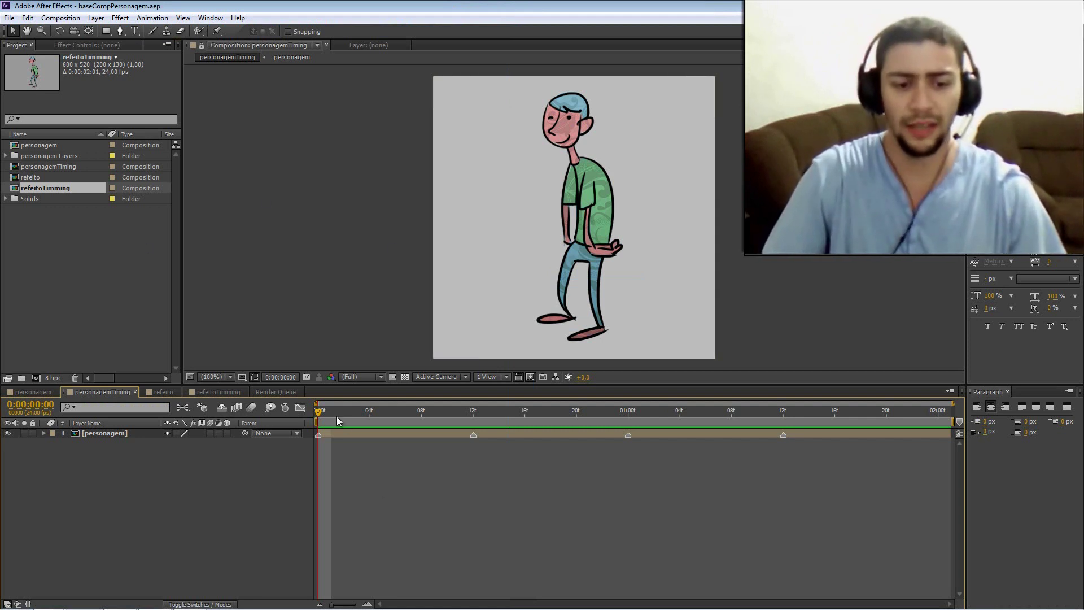
- Review frames 3 to 6 of the animation, then start an empty project with Ctrl+Alt+N
{"action": "left_click_drag", "start_coordinate": [336, 412], "coordinate": [302, 417]}
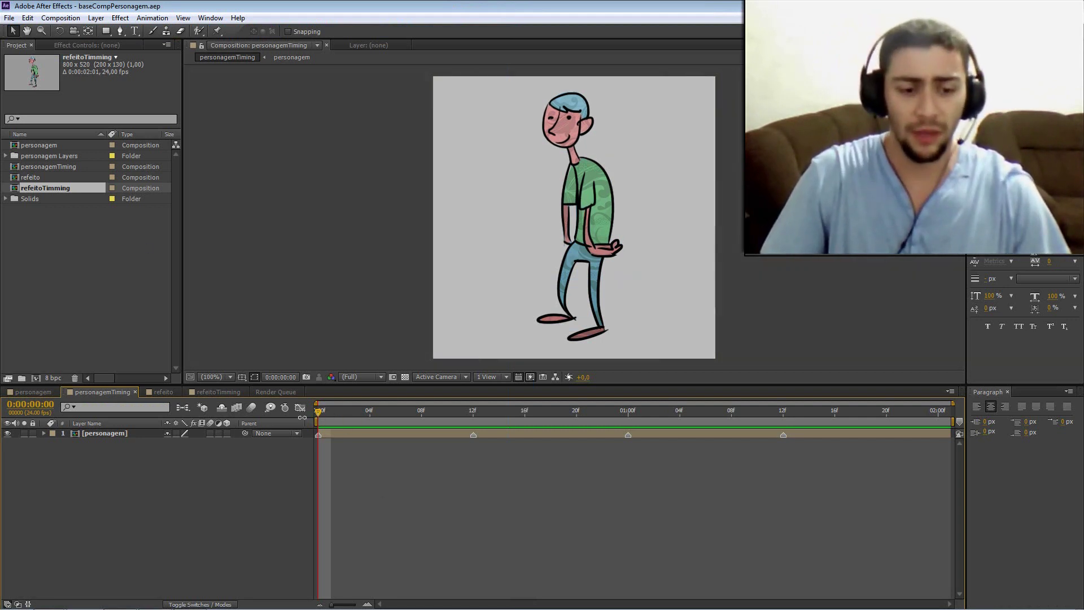
{"action": "left_click", "coordinate": [358, 412]}
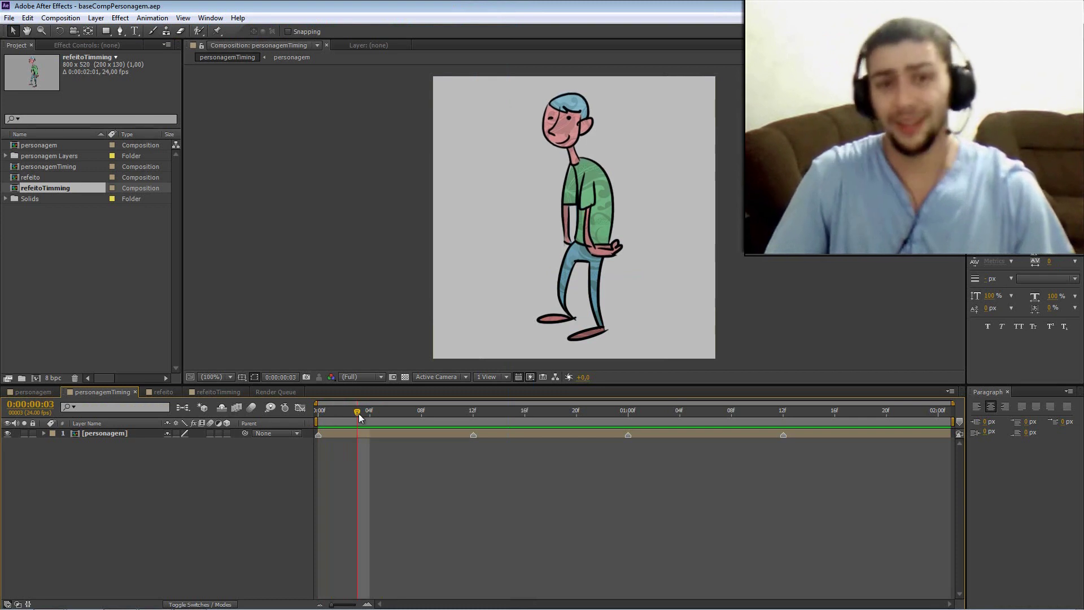
{"action": "mouse_move", "coordinate": [367, 419]}
{"action": "left_mouse_down"}
{"action": "mouse_move", "coordinate": [405, 419]}
{"action": "mouse_move", "coordinate": [306, 419]}
{"action": "left_mouse_up"}
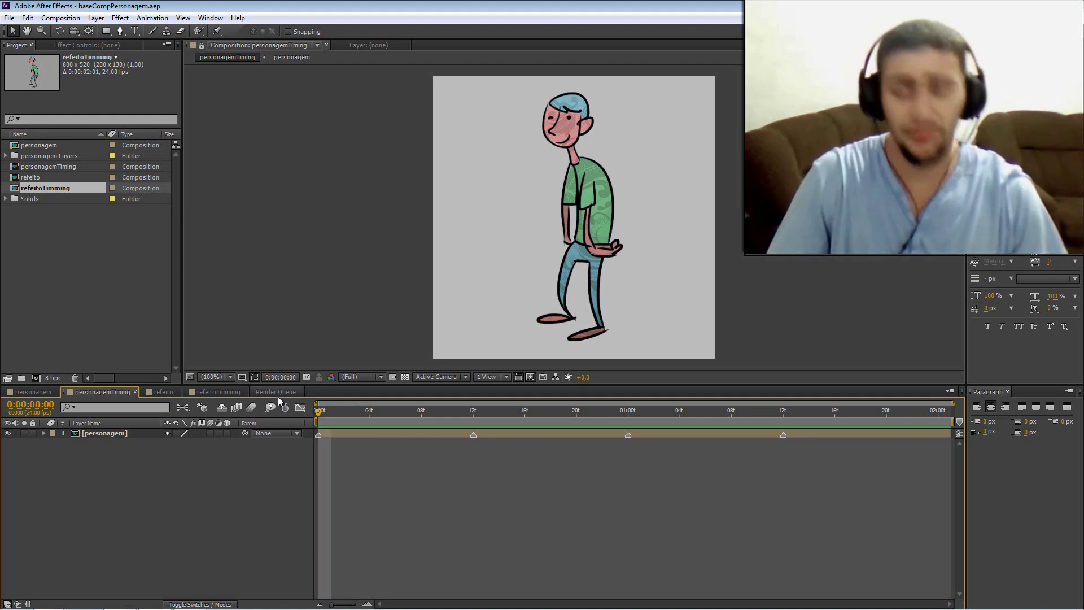
{"action": "left_click", "coordinate": [43, 317]}
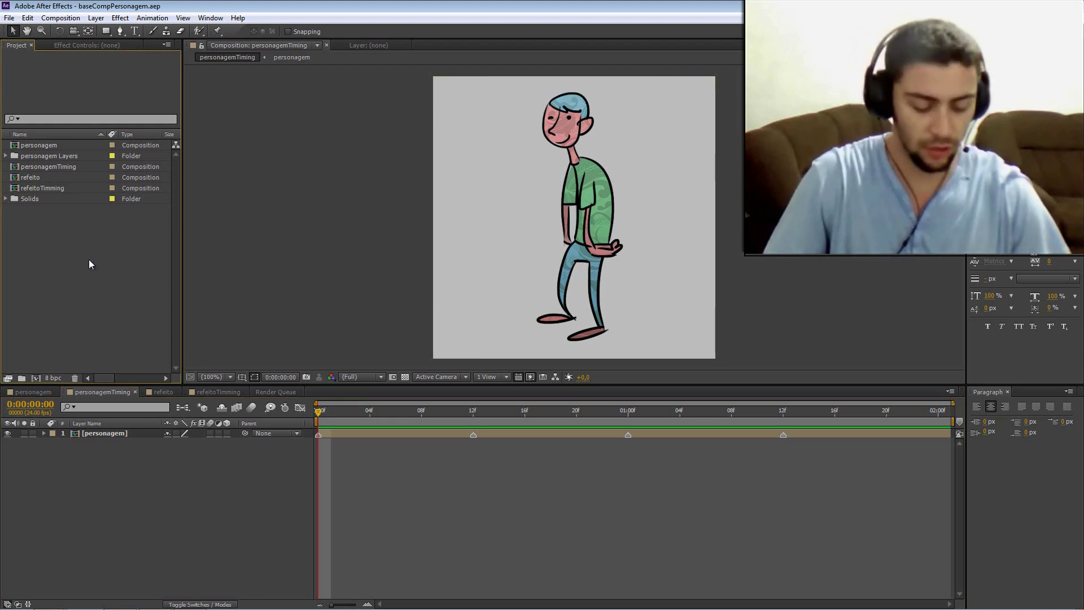
{"action": "key", "text": "ctrl+alt+n"}
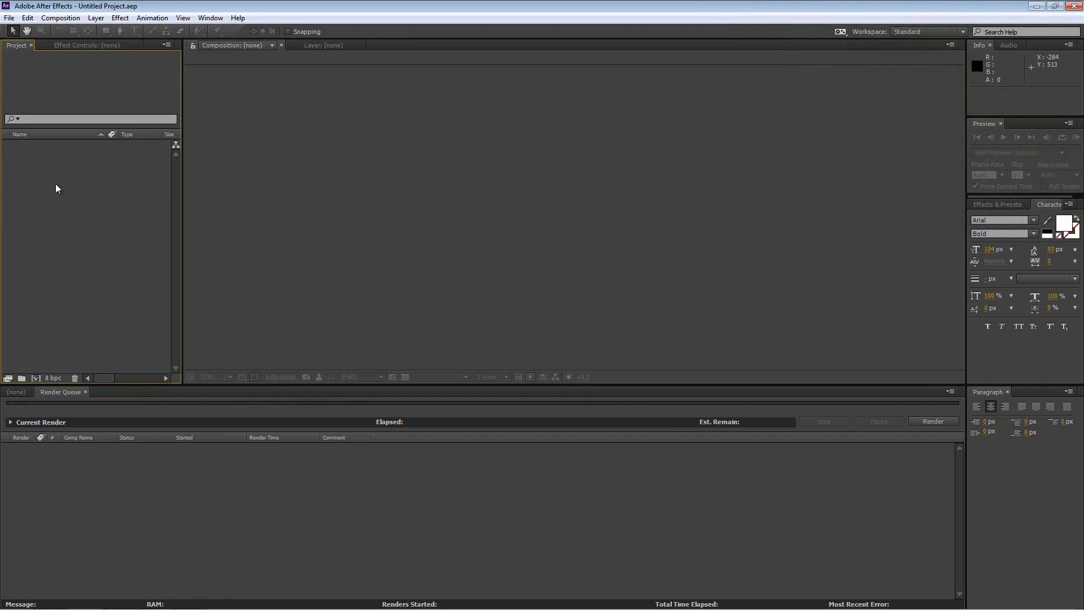
- Import personagem.psd as Composition - Retain Layer Sizes
{"action": "double_click", "coordinate": [81, 221]}
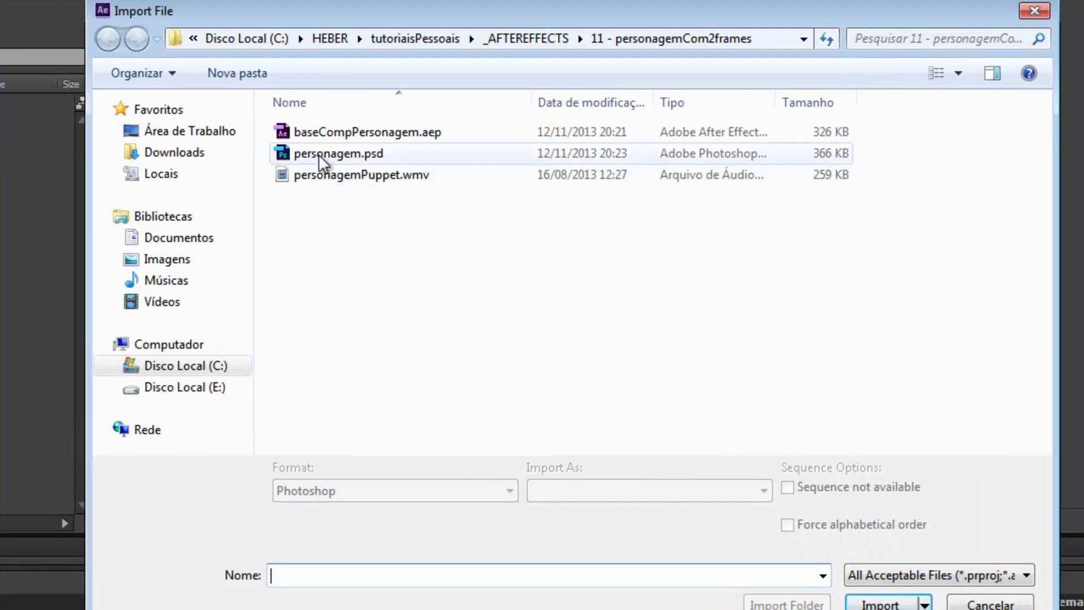
{"action": "left_click", "coordinate": [319, 154]}
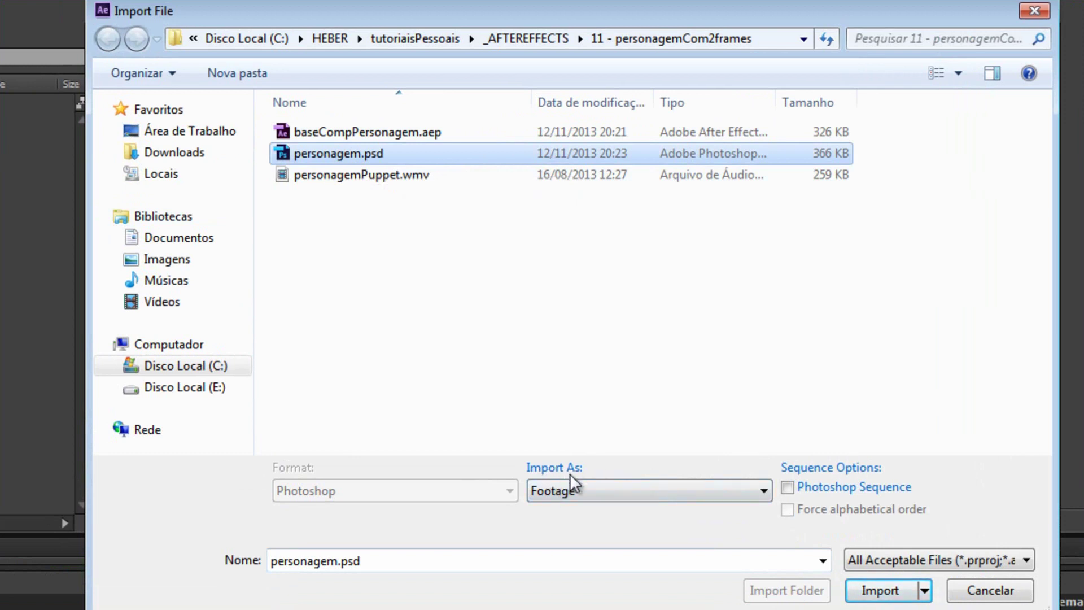
{"action": "left_click", "coordinate": [564, 487]}
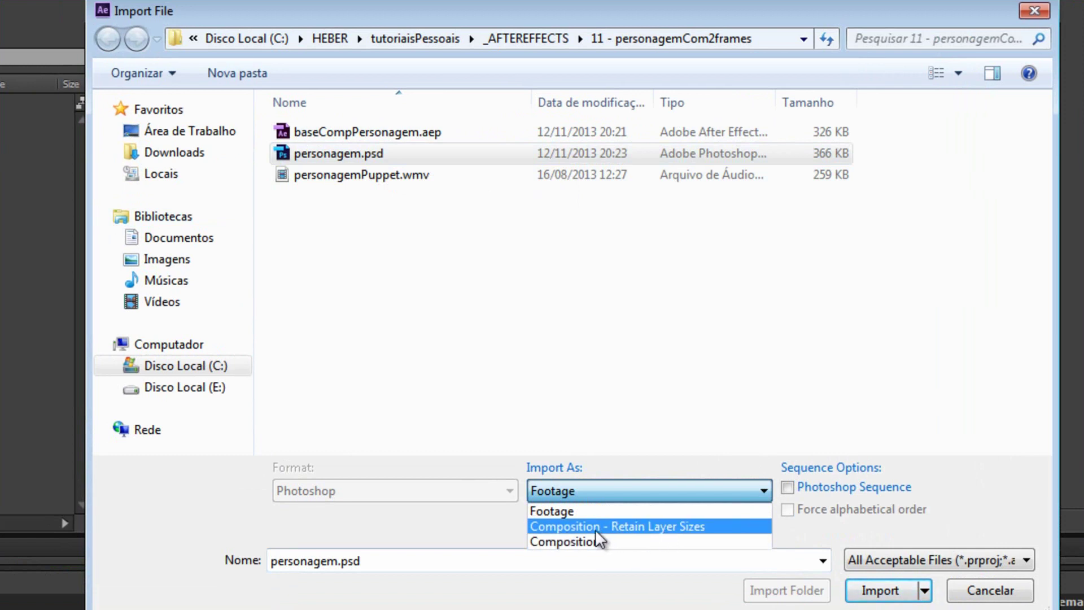
{"action": "left_click", "coordinate": [666, 526]}
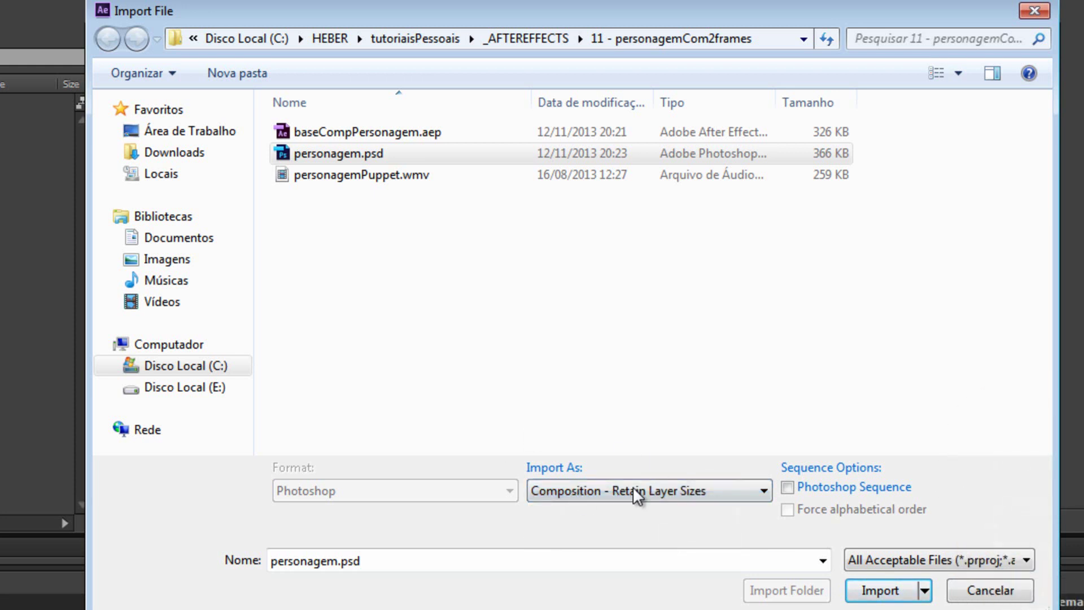
{"action": "left_click", "coordinate": [882, 592]}
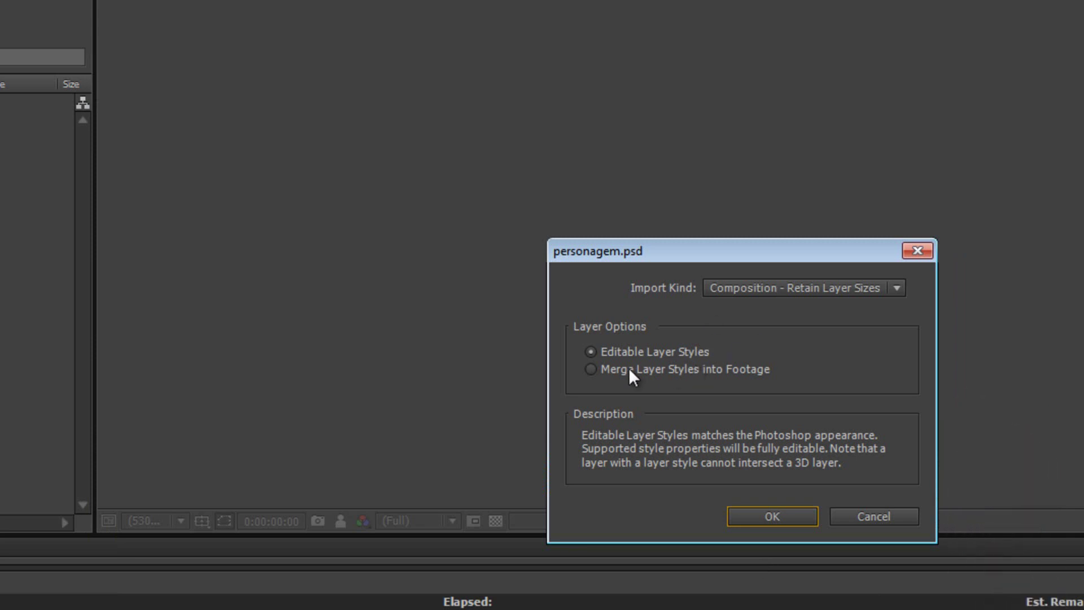
- Confirm Composition - Retain Layer Sizes in the PSD options and expand the personagem Layers folder
{"action": "left_click", "coordinate": [779, 285]}
{"action": "left_click", "coordinate": [768, 286]}
{"action": "left_click", "coordinate": [755, 287]}
{"action": "left_click", "coordinate": [784, 358]}
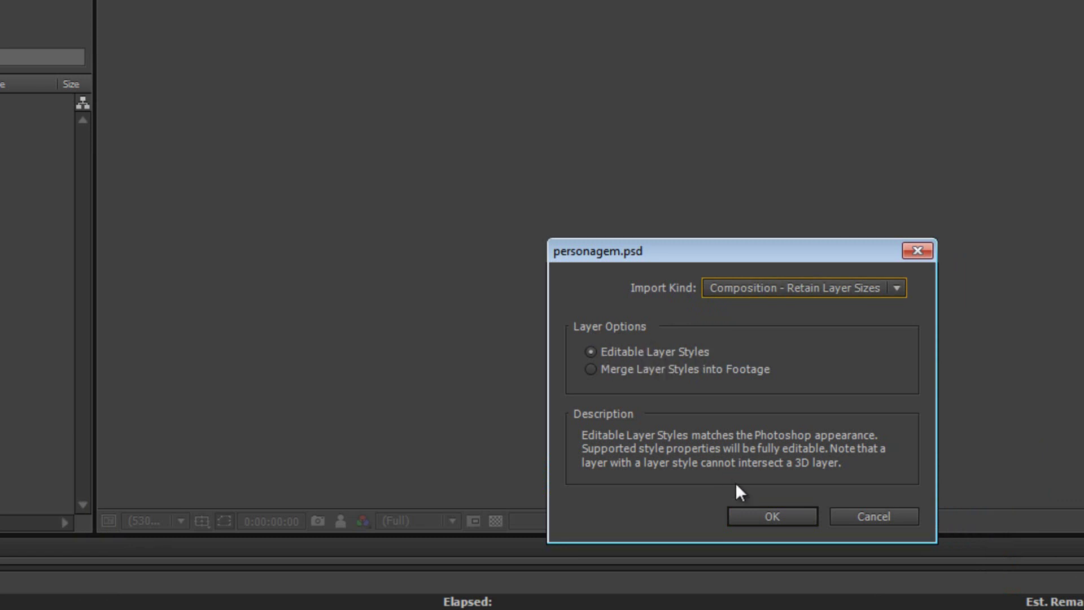
{"action": "left_click", "coordinate": [766, 511]}
{"action": "left_click", "coordinate": [29, 156]}
{"action": "left_click", "coordinate": [5, 156]}
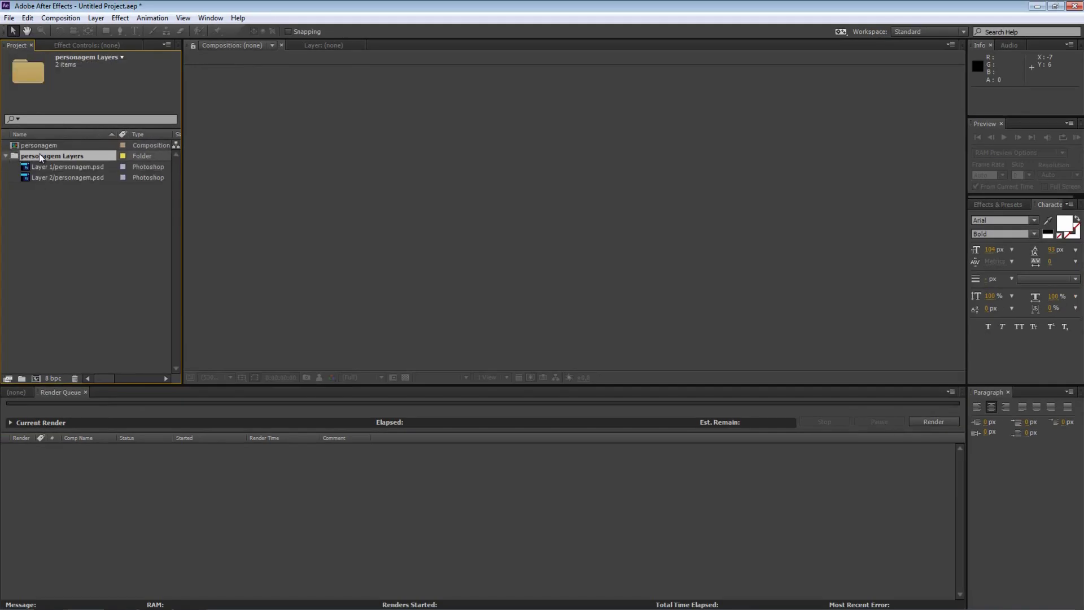
{"action": "left_click", "coordinate": [5, 157]}
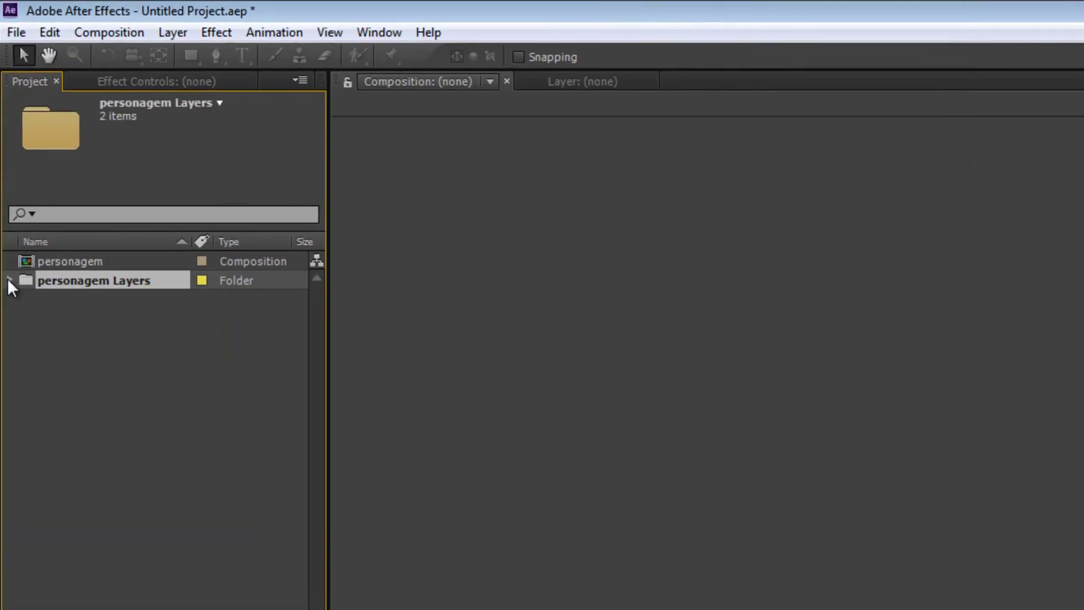
{"action": "left_click", "coordinate": [6, 156]}
{"action": "left_click", "coordinate": [5, 156]}
{"action": "left_click", "coordinate": [9, 279]}
{"action": "left_click", "coordinate": [83, 298]}
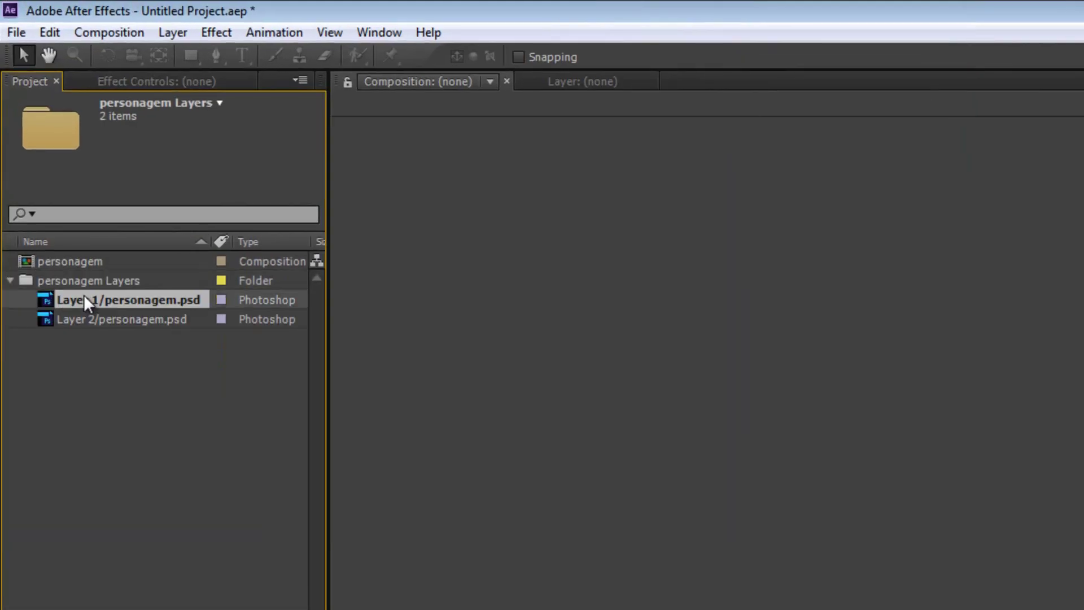
{"action": "left_click", "coordinate": [74, 314]}
{"action": "left_click", "coordinate": [76, 303]}
{"action": "left_click", "coordinate": [79, 320]}
{"action": "left_click", "coordinate": [82, 298]}
{"action": "left_click", "coordinate": [82, 319]}
{"action": "left_click", "coordinate": [81, 300]}
{"action": "left_click", "coordinate": [83, 319]}
{"action": "left_click", "coordinate": [79, 303]}
{"action": "left_click", "coordinate": [83, 319]}
{"action": "left_click", "coordinate": [84, 299]}
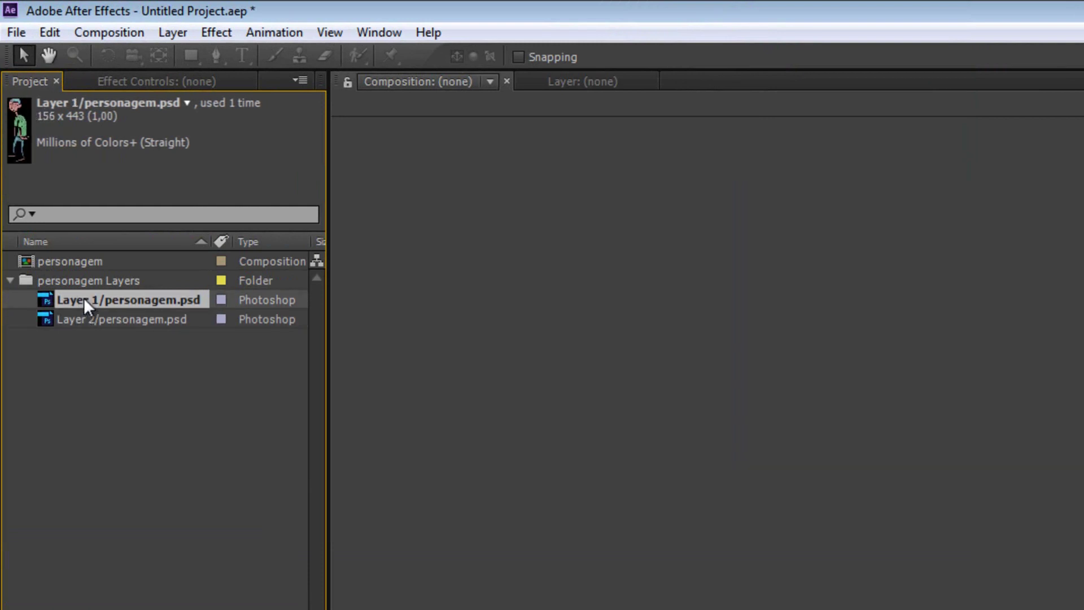
{"action": "left_click", "coordinate": [59, 263]}
{"action": "left_click", "coordinate": [10, 281]}
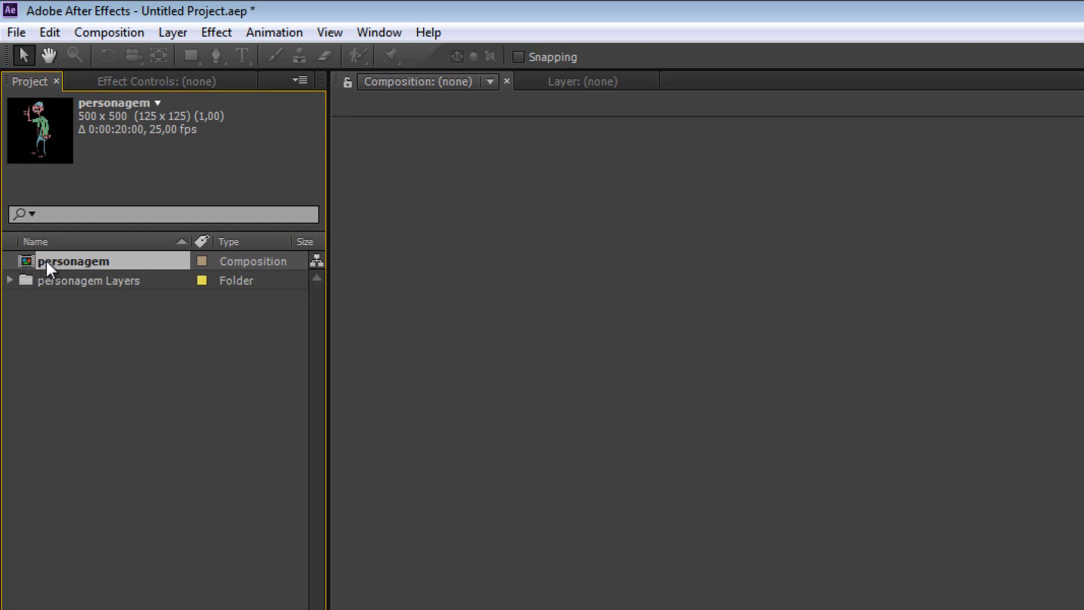
{"action": "double_click", "coordinate": [46, 261]}
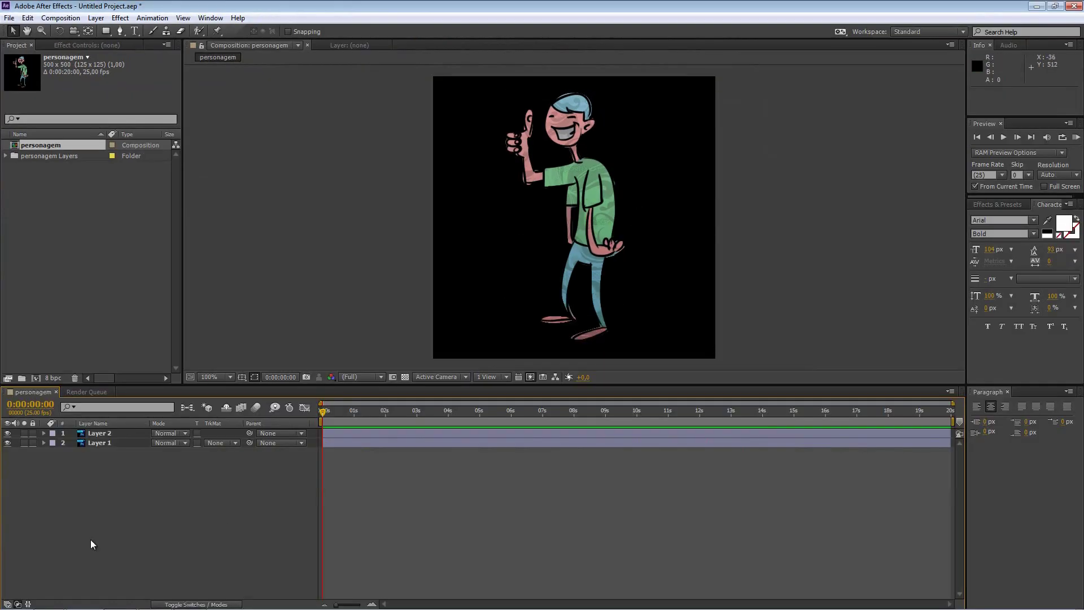
{"action": "left_click", "coordinate": [98, 444]}
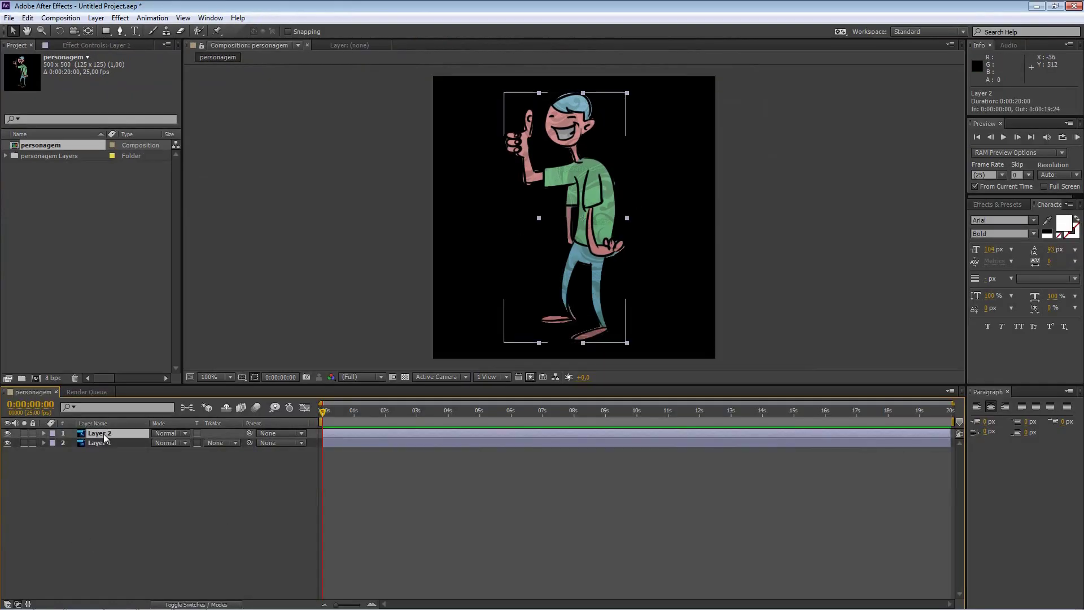
{"action": "left_click", "coordinate": [696, 197]}
{"action": "left_click", "coordinate": [564, 141]}
{"action": "left_click", "coordinate": [680, 138]}
{"action": "left_click", "coordinate": [587, 226]}
{"action": "left_click", "coordinate": [501, 303]}
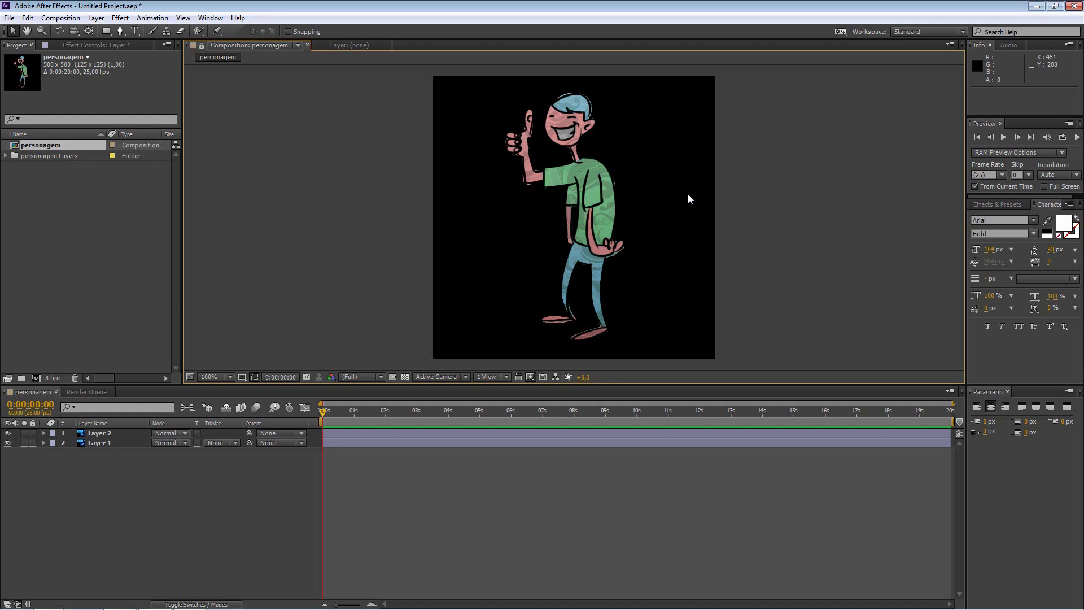
{"action": "left_click", "coordinate": [534, 204]}
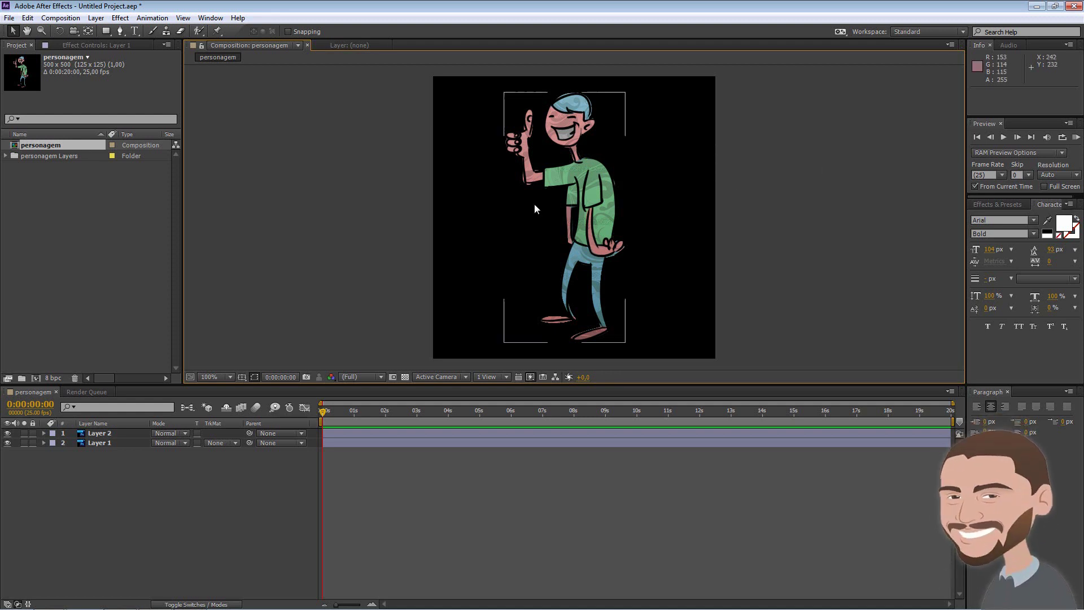
{"action": "left_click", "coordinate": [441, 237]}
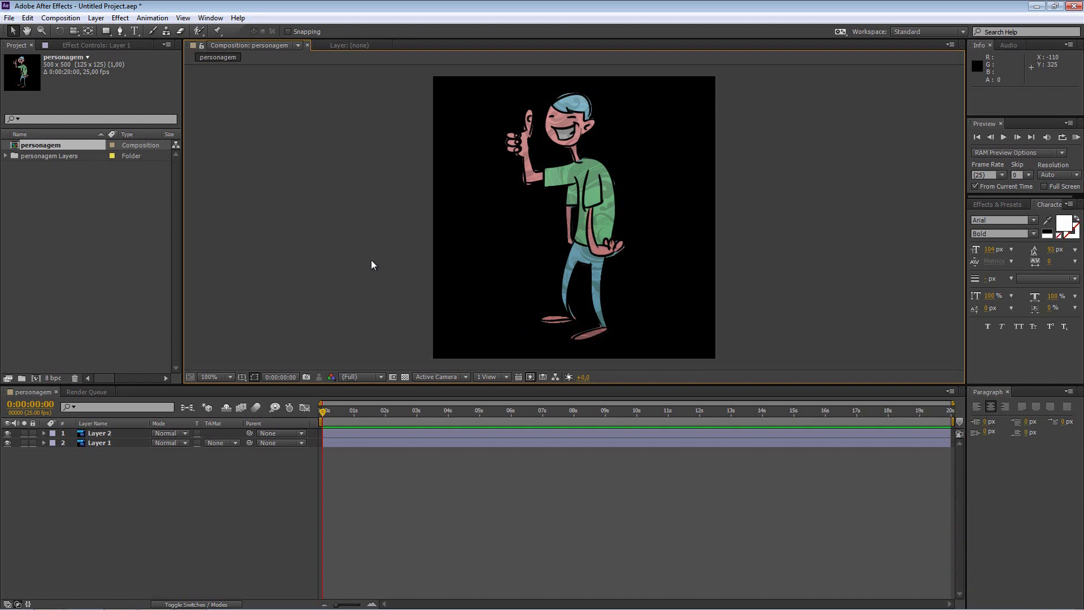
- Open Composition Settings and review the 500×500 size, 25 fps frame rate and duration
{"action": "key", "text": "ctrl+k"}
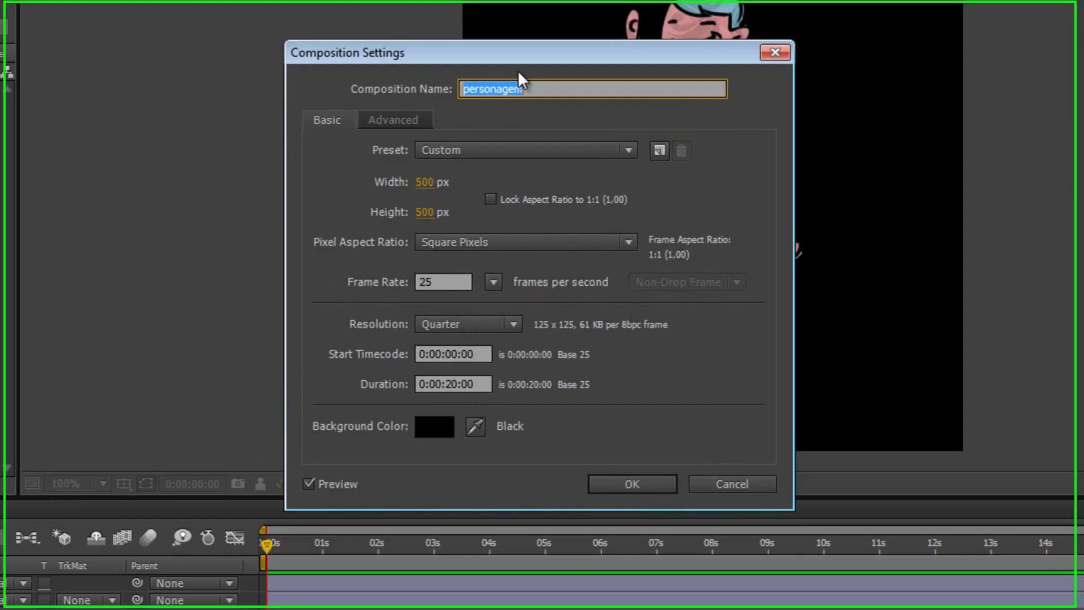
{"action": "left_click", "coordinate": [518, 135]}
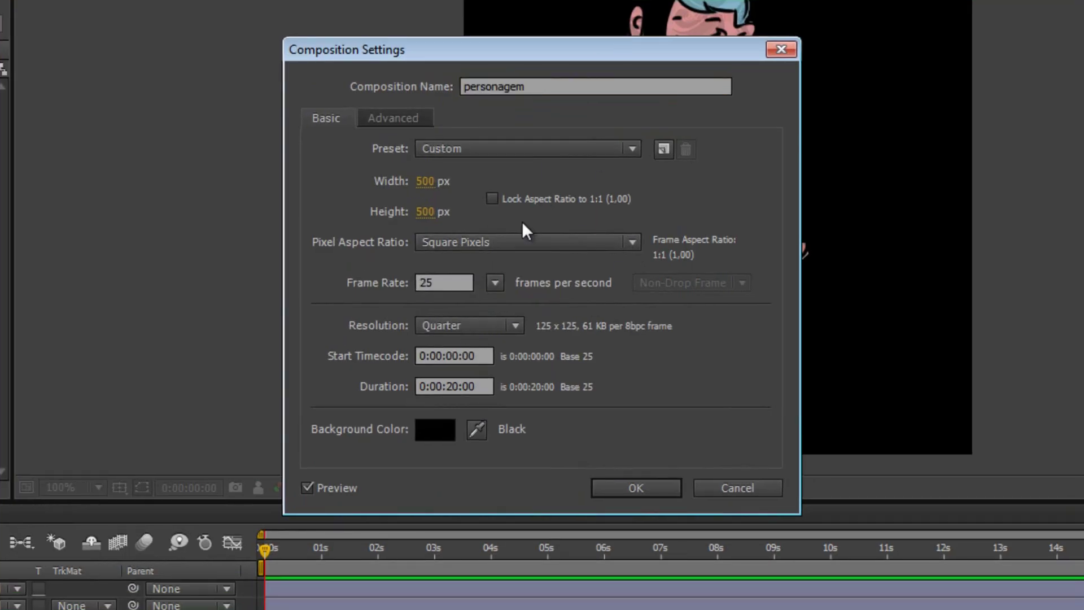
{"action": "left_click", "coordinate": [425, 181]}
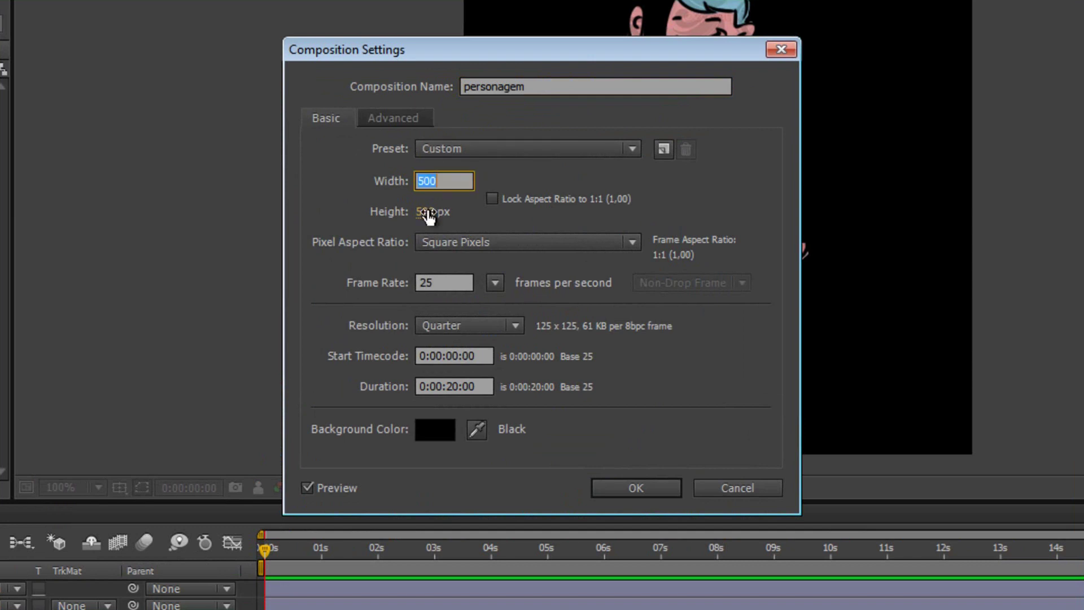
{"action": "left_click", "coordinate": [429, 212]}
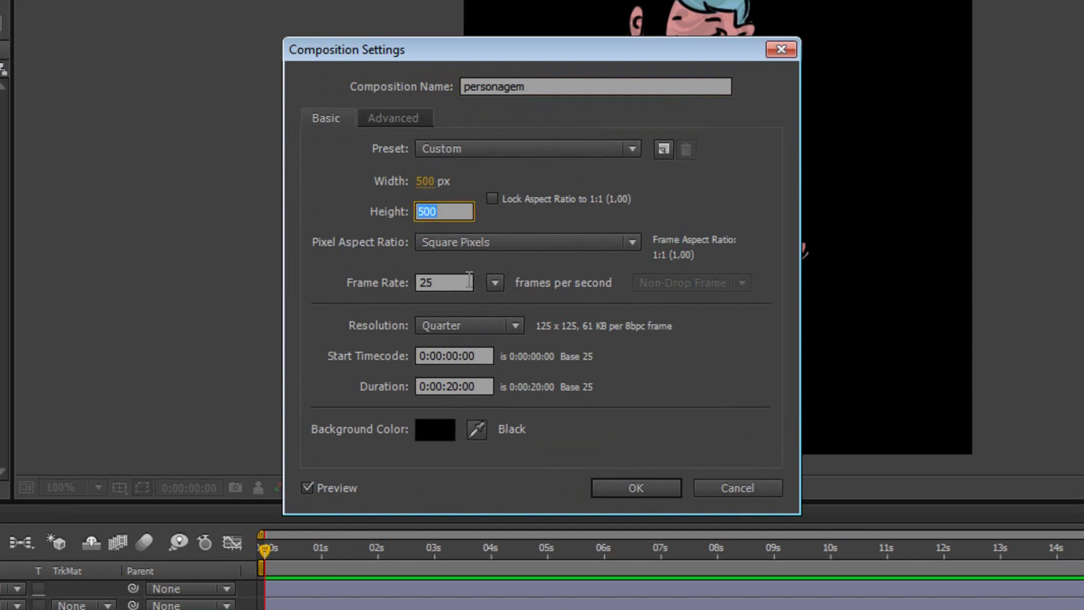
{"action": "key", "text": "Tab"}
{"action": "double_click", "coordinate": [452, 285]}
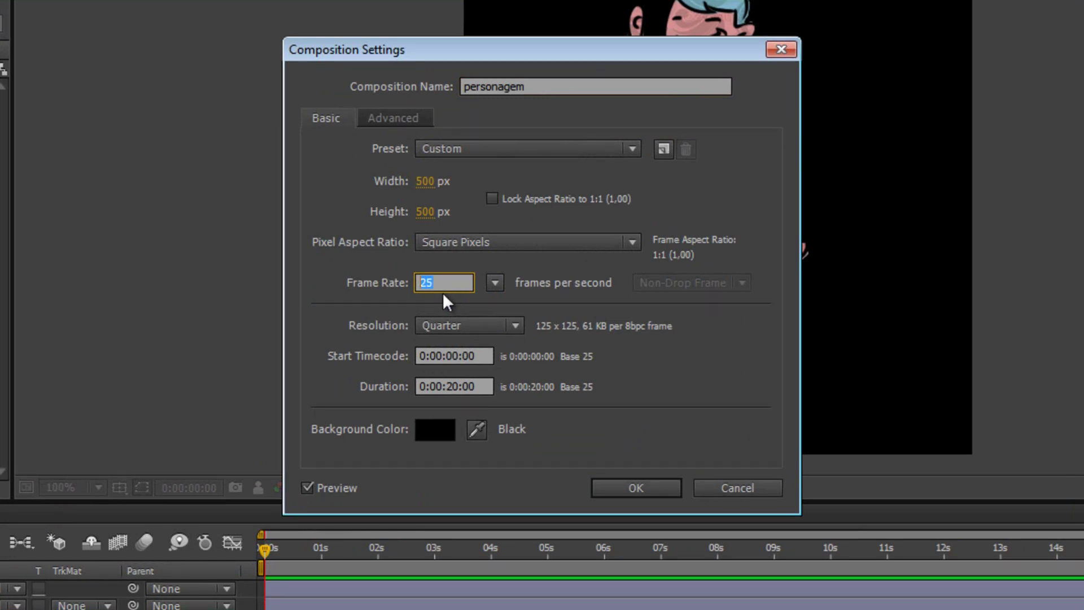
{"action": "left_click_drag", "start_coordinate": [452, 386], "coordinate": [476, 386]}
{"action": "left_click", "coordinate": [485, 388]}
{"action": "left_click", "coordinate": [456, 386]}
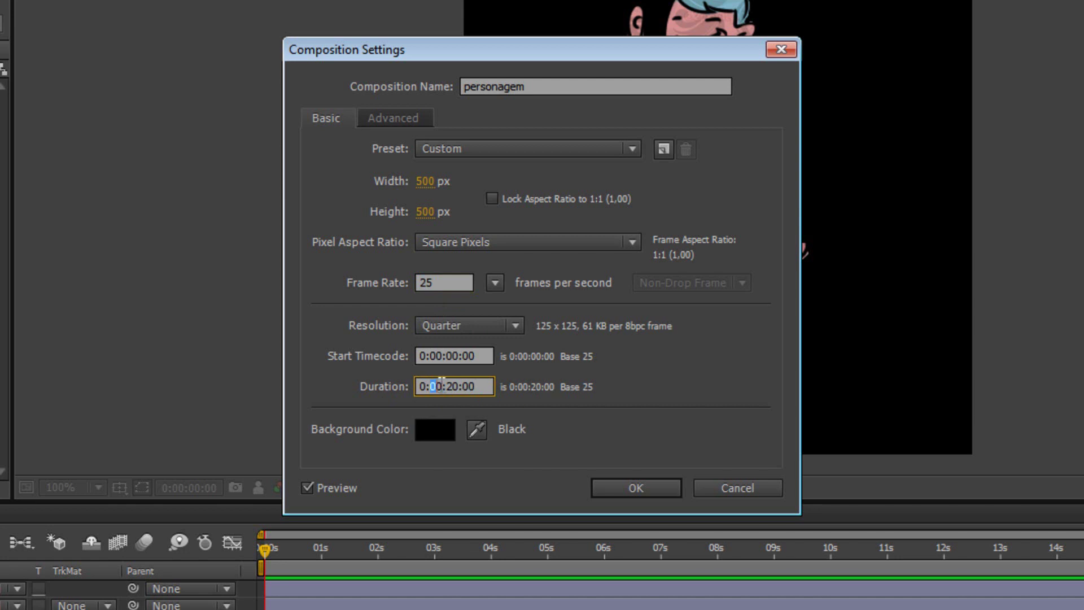
{"action": "left_click_drag", "start_coordinate": [458, 386], "coordinate": [459, 386]}
- Change the composition background colour to gray and apply the settings
{"action": "left_click", "coordinate": [427, 430]}
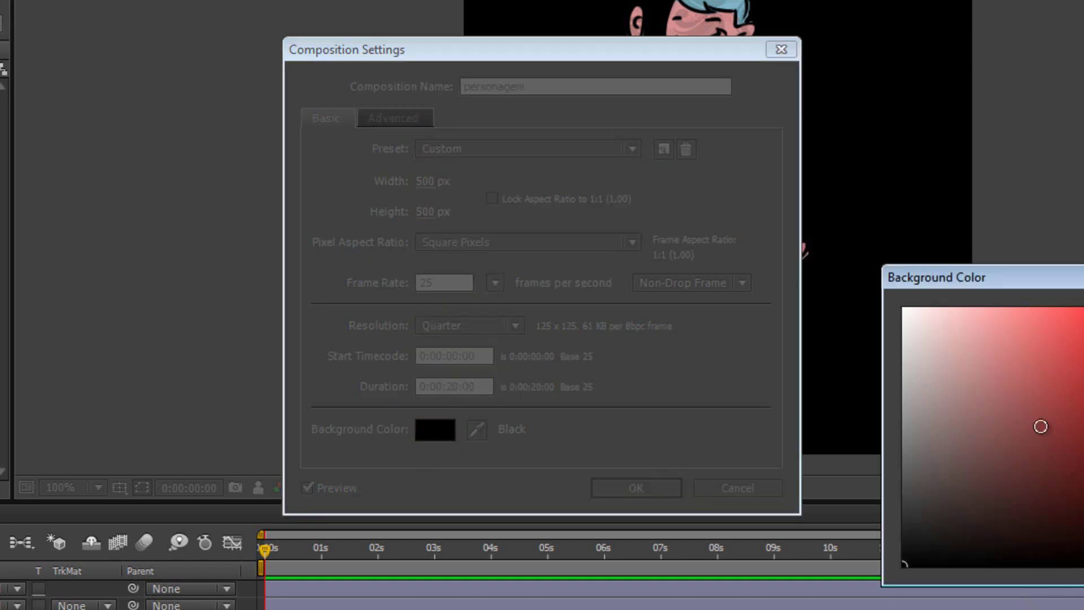
{"action": "left_click_drag", "start_coordinate": [1000, 283], "coordinate": [939, 206]}
{"action": "left_click_drag", "start_coordinate": [905, 319], "coordinate": [779, 374]}
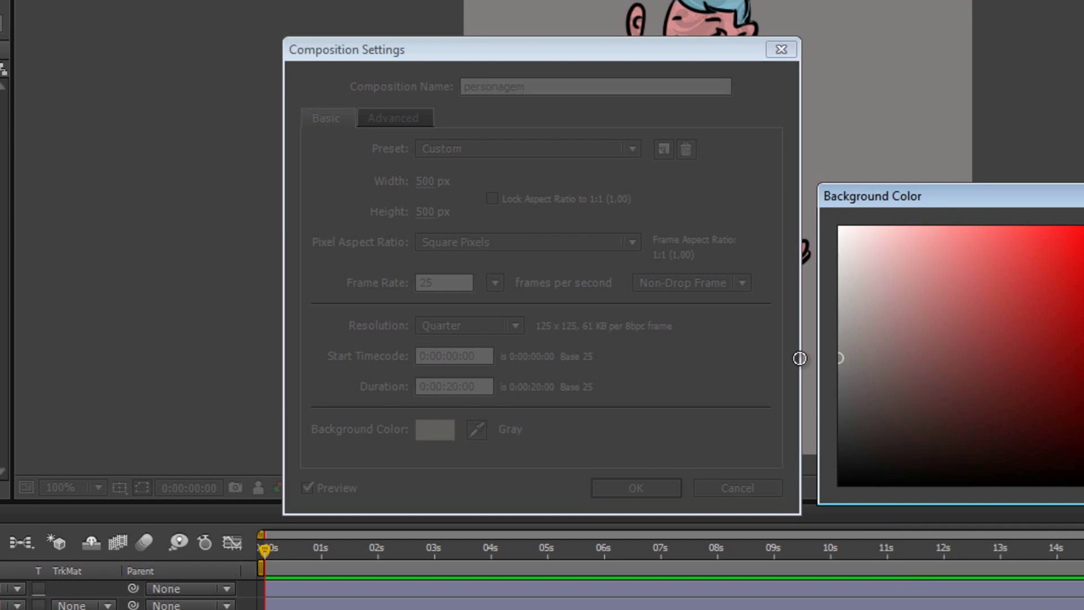
{"action": "key", "text": "Return"}
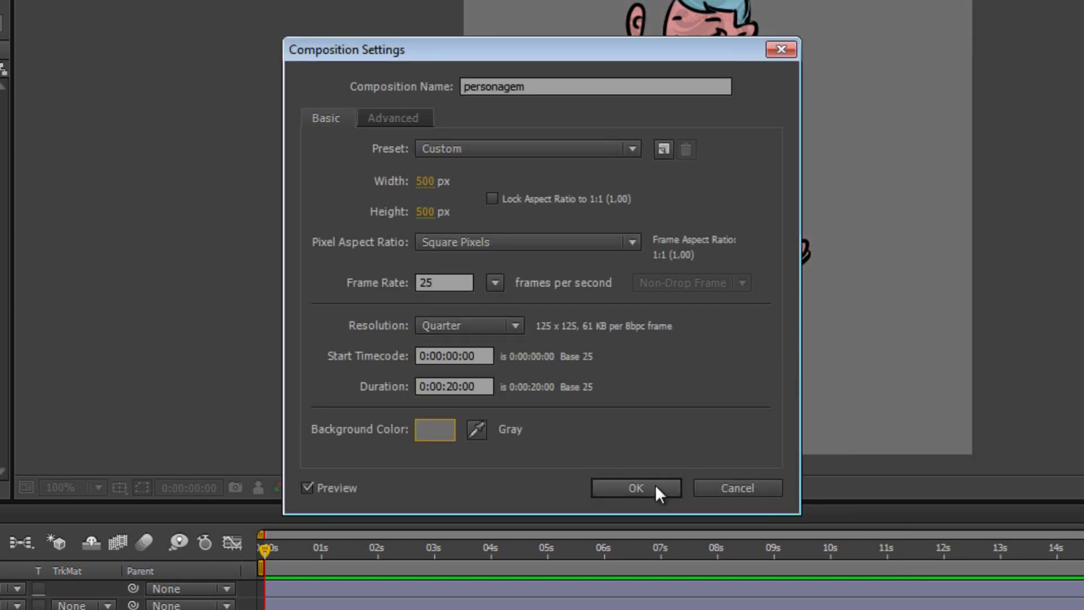
{"action": "left_click", "coordinate": [645, 487]}
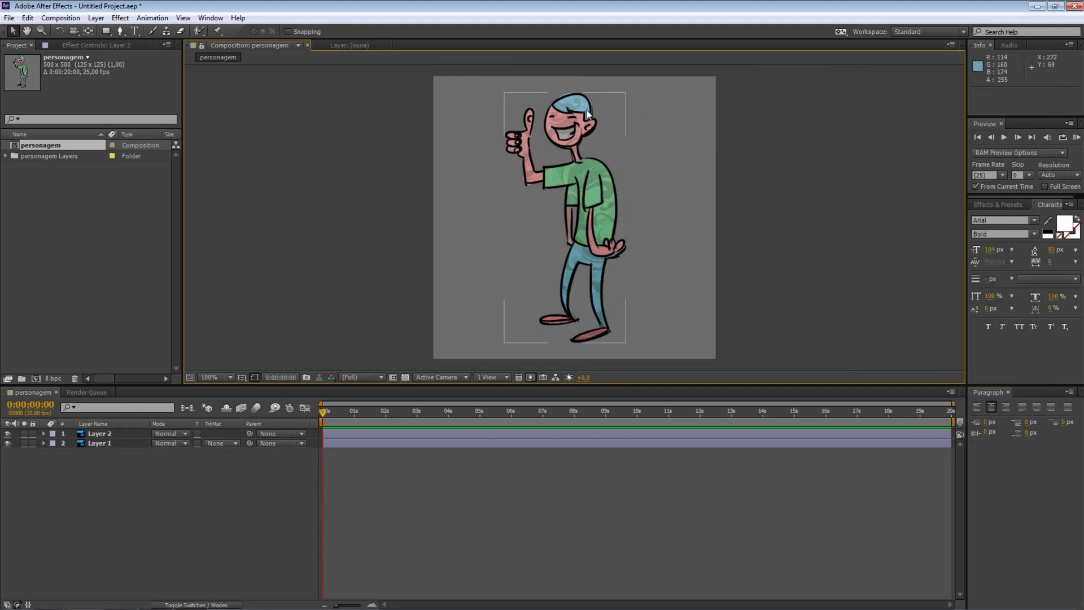
- Deselect layers, enlarge the viewer, select Layer 1, and hide Layer 1 and Layer 2
{"action": "key", "text": "F2"}
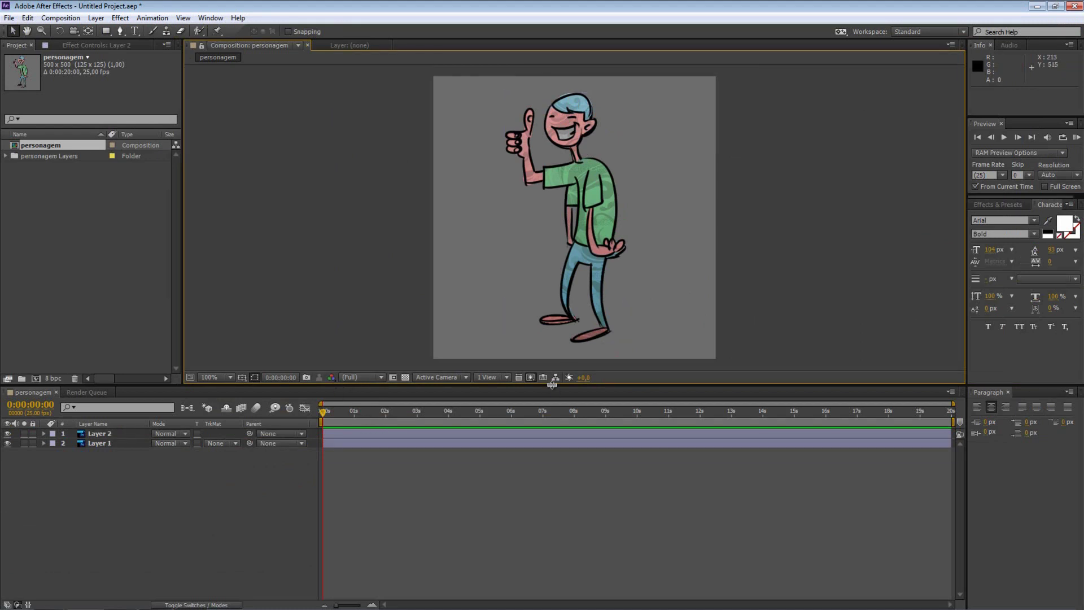
{"action": "left_click_drag", "start_coordinate": [553, 387], "coordinate": [553, 403]}
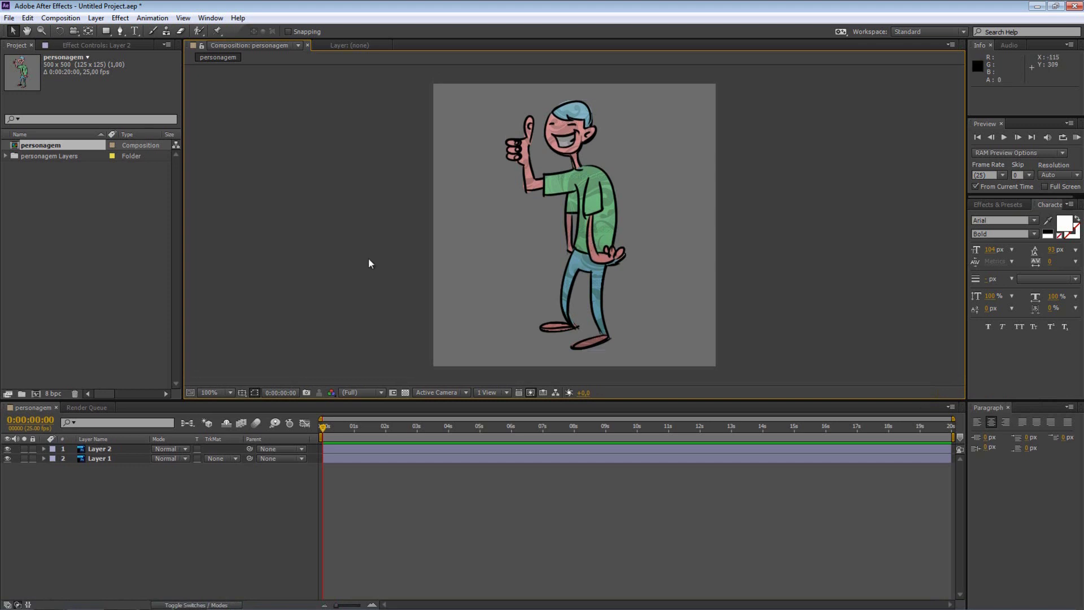
{"action": "left_click", "coordinate": [101, 459]}
{"action": "left_click", "coordinate": [105, 457]}
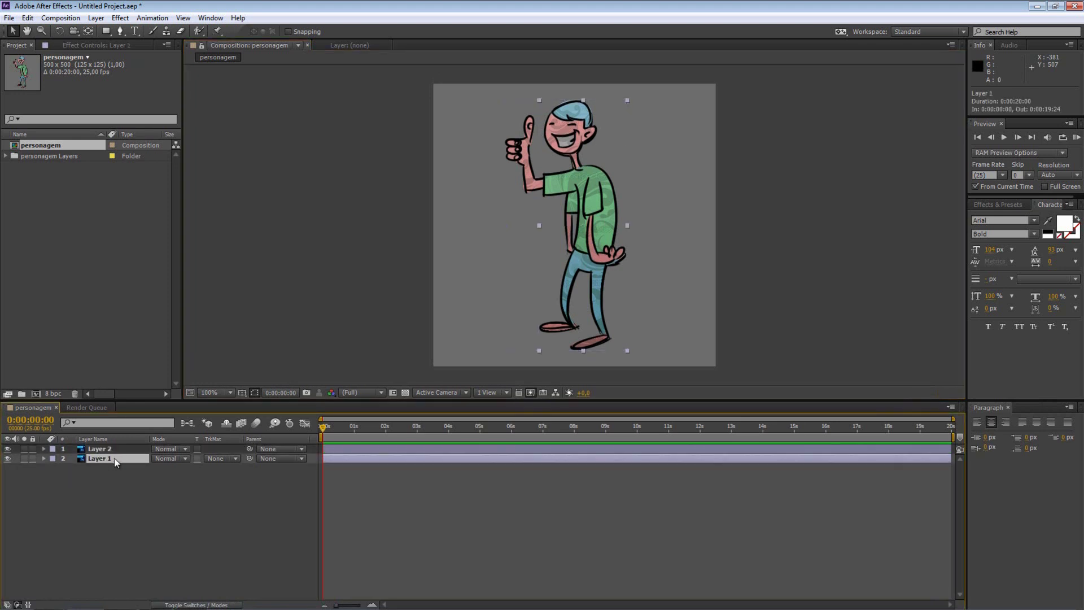
{"action": "left_click", "coordinate": [8, 459]}
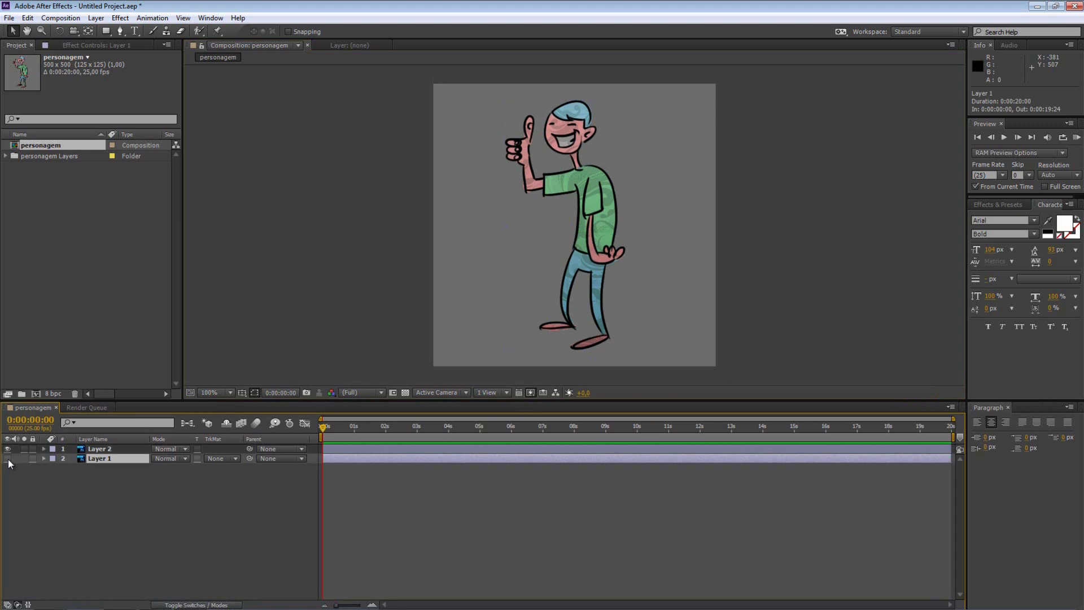
{"action": "left_click", "coordinate": [7, 448]}
{"action": "left_click_drag", "start_coordinate": [7, 458], "coordinate": [9, 454]}
- Blink Layer 1 and Layer 2 on and off repeatedly to compare the two poses
{"action": "left_click", "coordinate": [7, 449]}
{"action": "left_click", "coordinate": [7, 449]}
{"action": "left_click", "coordinate": [8, 449]}
{"action": "left_click", "coordinate": [7, 449]}
{"action": "left_click", "coordinate": [7, 458]}
{"action": "left_click", "coordinate": [7, 460]}
{"action": "left_click", "coordinate": [7, 459]}
{"action": "left_click", "coordinate": [8, 459]}
{"action": "left_click", "coordinate": [7, 459]}
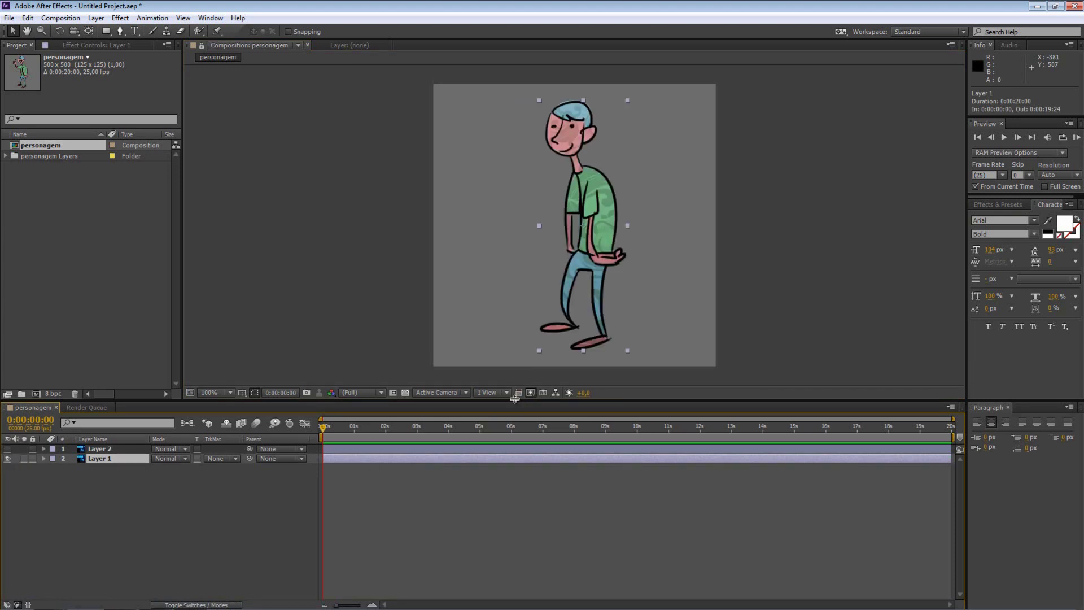
{"action": "left_click_drag", "start_coordinate": [517, 400], "coordinate": [517, 436]}
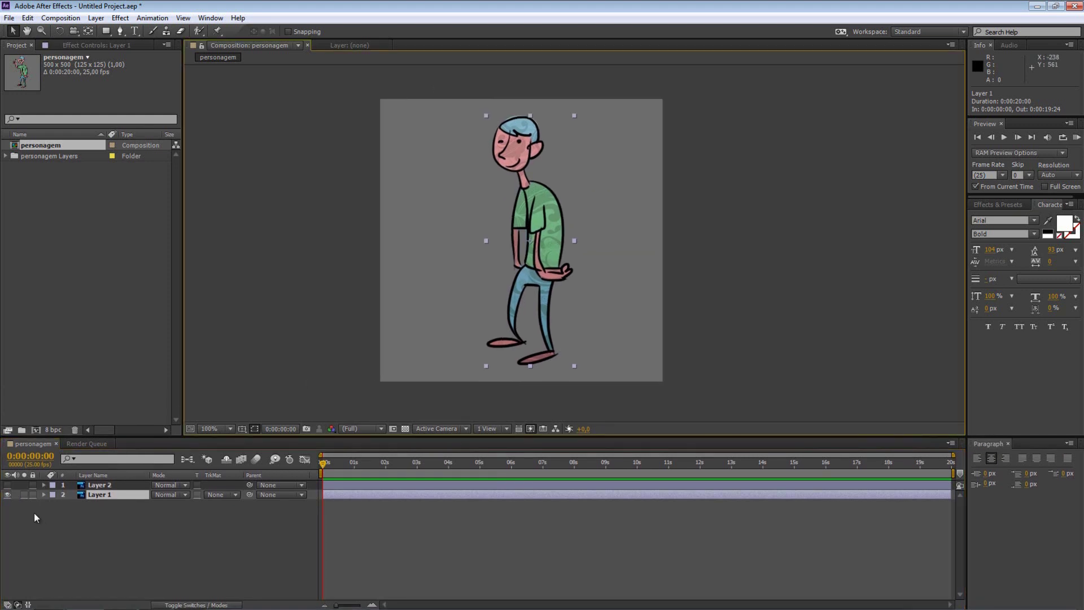
{"action": "left_click", "coordinate": [8, 495]}
{"action": "left_click", "coordinate": [8, 495]}
{"action": "left_click", "coordinate": [8, 494]}
{"action": "left_click", "coordinate": [7, 494]}
{"action": "left_click", "coordinate": [8, 494]}
{"action": "left_click", "coordinate": [8, 495]}
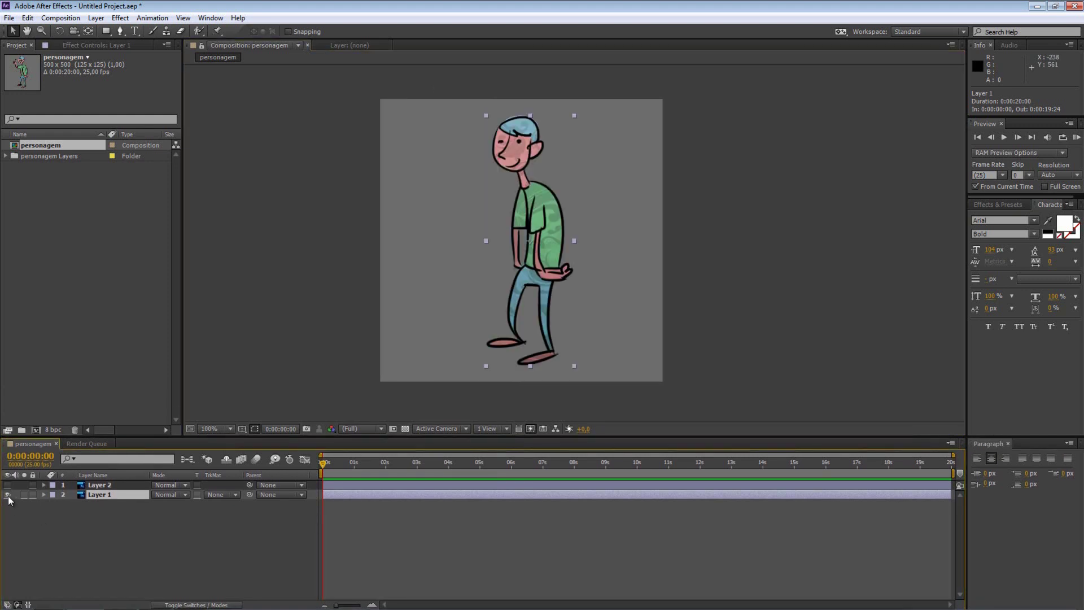
- Reselect Layer 1 and undo the last change, leaving Layer 2 hidden
{"action": "left_click", "coordinate": [103, 495]}
{"action": "left_click", "coordinate": [100, 503]}
{"action": "key", "text": "ctrl+z"}
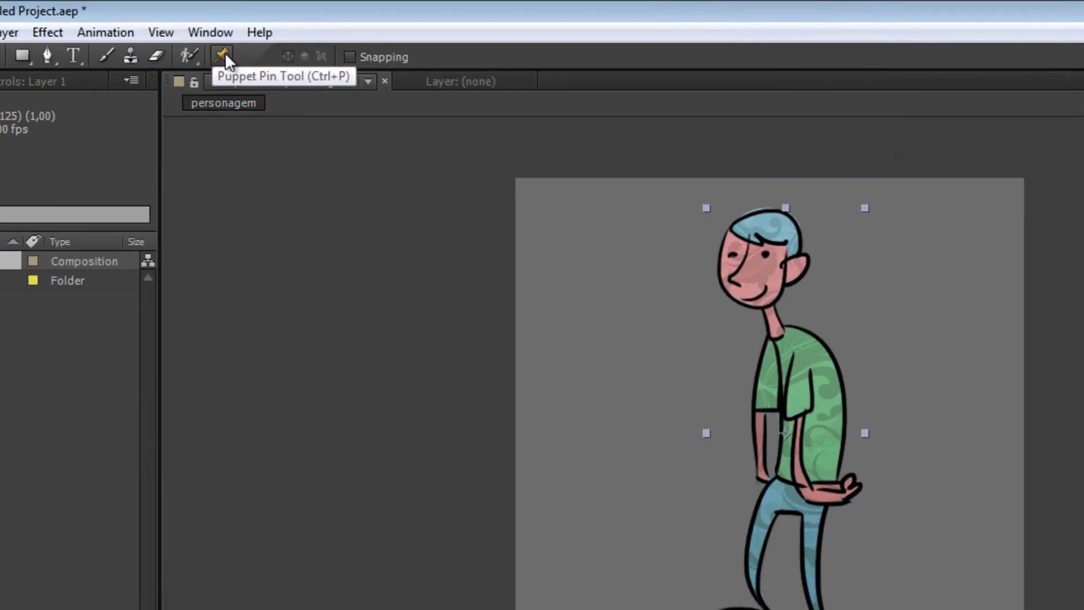
- Activate the Puppet Pin Tool and zoom in on the character's head and torso
{"action": "left_click_drag", "start_coordinate": [225, 52], "coordinate": [306, 55]}
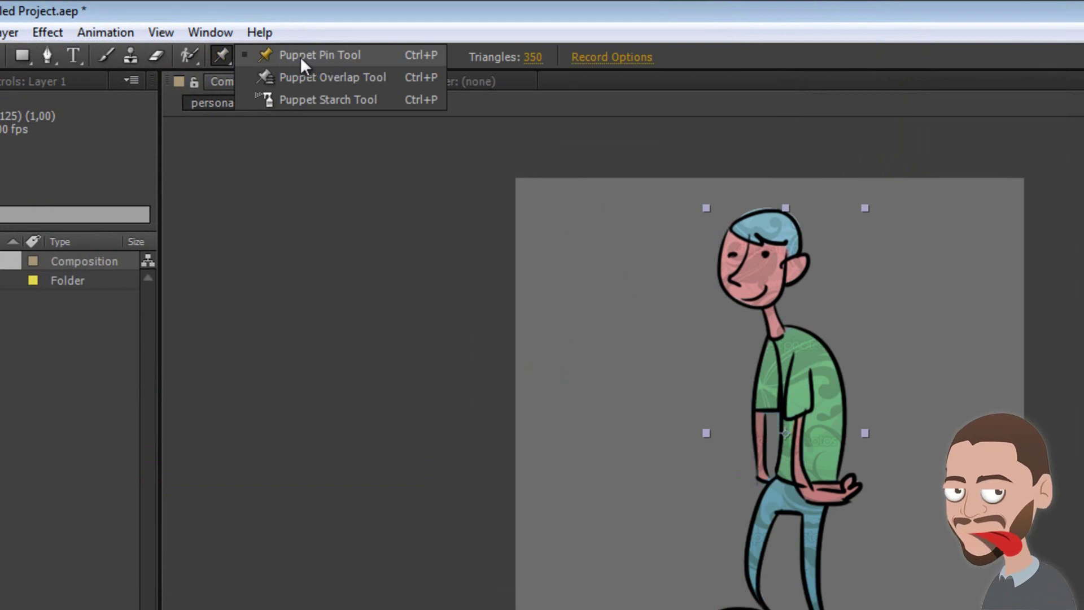
{"action": "left_click", "coordinate": [323, 57]}
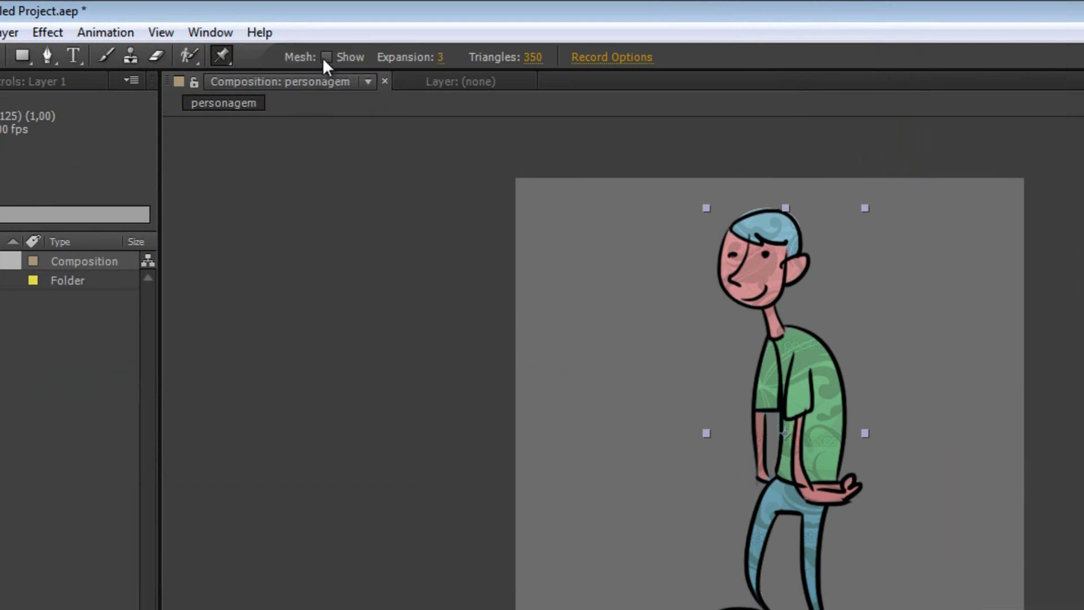
{"action": "scroll", "coordinate": [865, 438], "scroll_direction": "up", "scroll_amount": 1}
{"action": "key", "text": "h"}
{"action": "left_click_drag", "start_coordinate": [827, 363], "coordinate": [834, 456]}
{"action": "key", "text": "ctrl+p"}
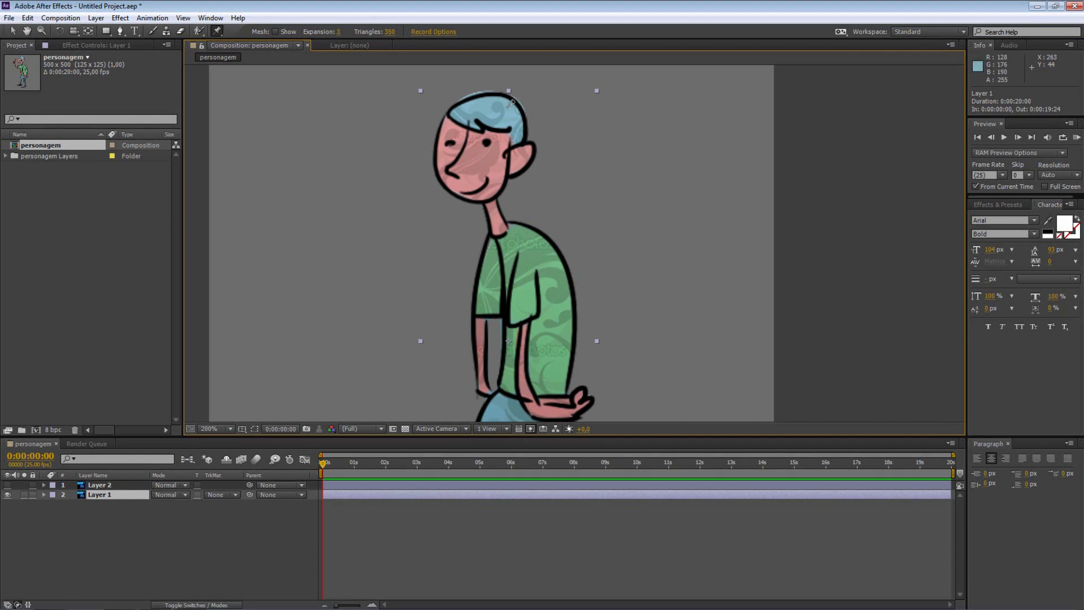
- Place puppet pins on the hair, chin, shirt, both legs, both ankles and foot tip
{"action": "left_click", "coordinate": [503, 100]}
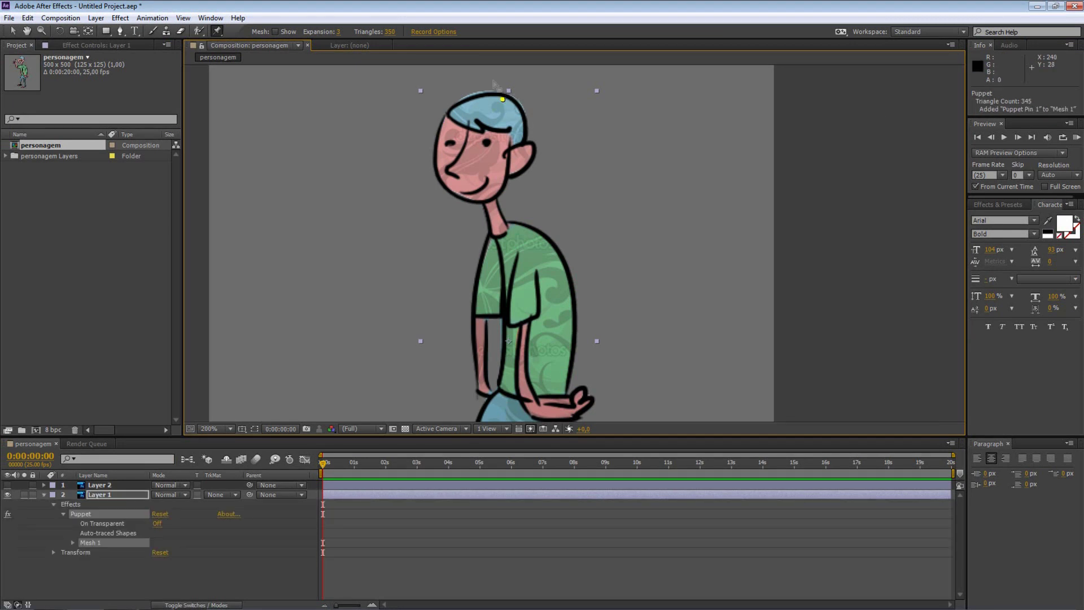
{"action": "left_click", "coordinate": [489, 198]}
{"action": "scroll", "coordinate": [583, 295], "scroll_direction": "down", "scroll_amount": 5}
{"action": "left_click", "coordinate": [525, 210]}
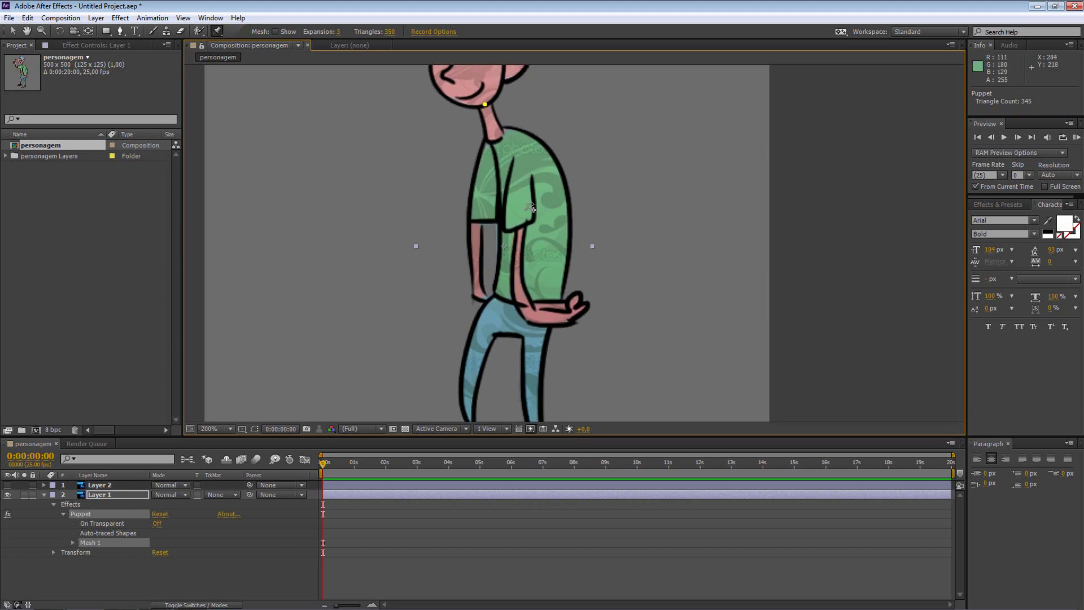
{"action": "left_click_drag", "start_coordinate": [575, 333], "coordinate": [582, 193]}
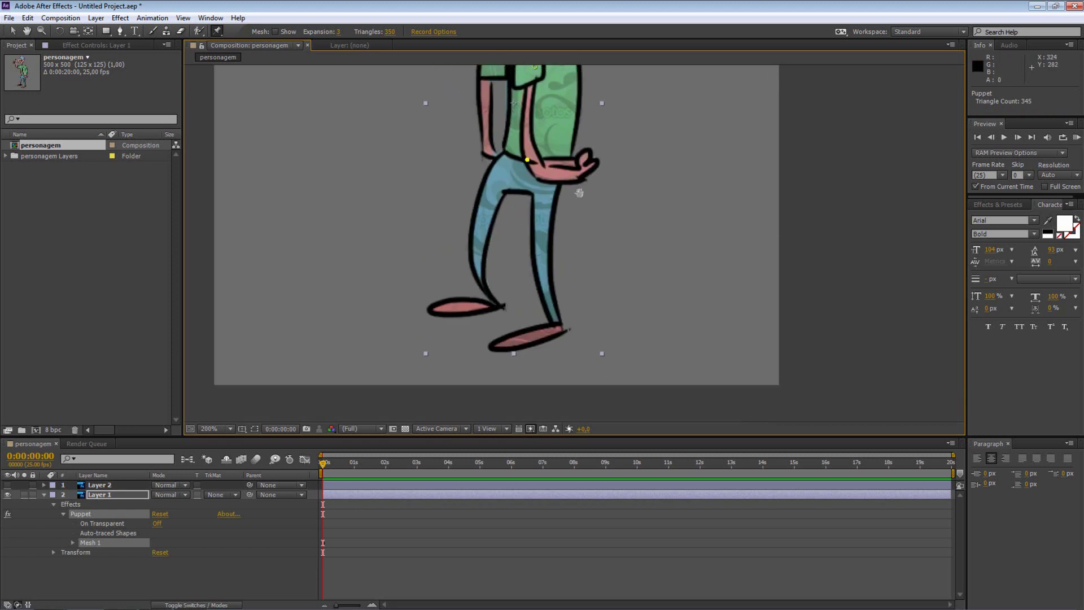
{"action": "left_click", "coordinate": [544, 253]}
{"action": "left_click", "coordinate": [477, 244]}
{"action": "left_click", "coordinate": [498, 306]}
{"action": "left_click", "coordinate": [559, 326]}
{"action": "left_click", "coordinate": [494, 345]}
- Pan over the character to check all the pins, then select Layer 1
{"action": "left_click_drag", "start_coordinate": [485, 178], "coordinate": [478, 427]}
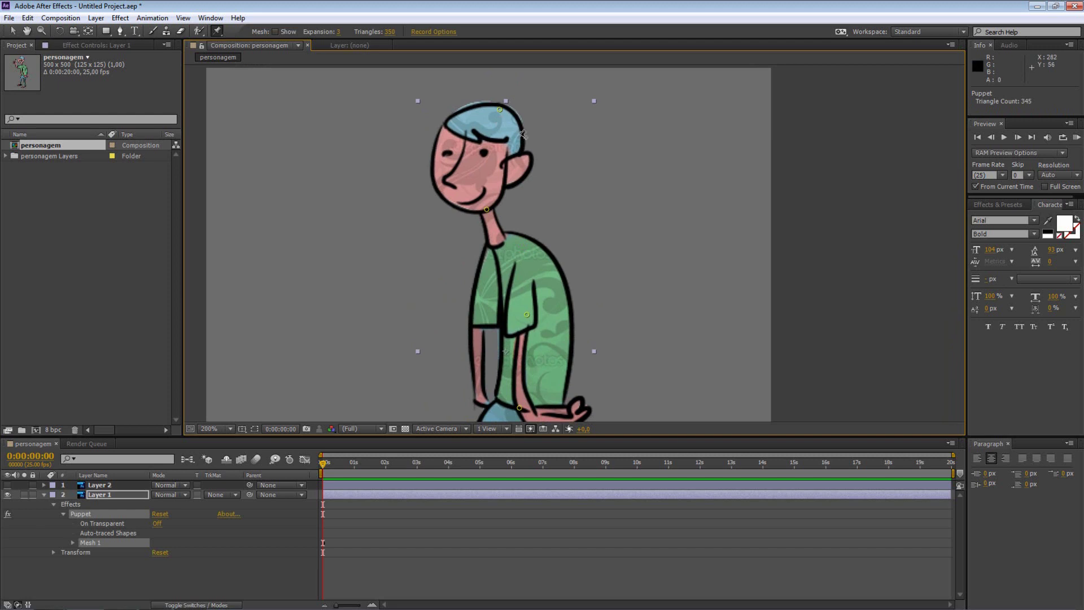
{"action": "left_click_drag", "start_coordinate": [547, 328], "coordinate": [529, 201]}
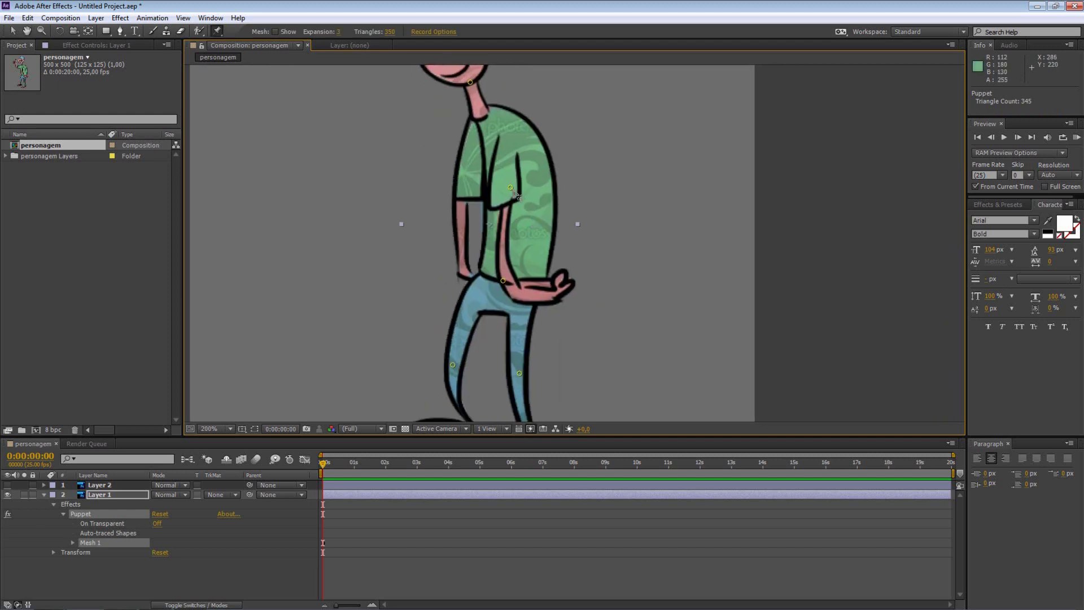
{"action": "left_click_drag", "start_coordinate": [542, 288], "coordinate": [528, 238]}
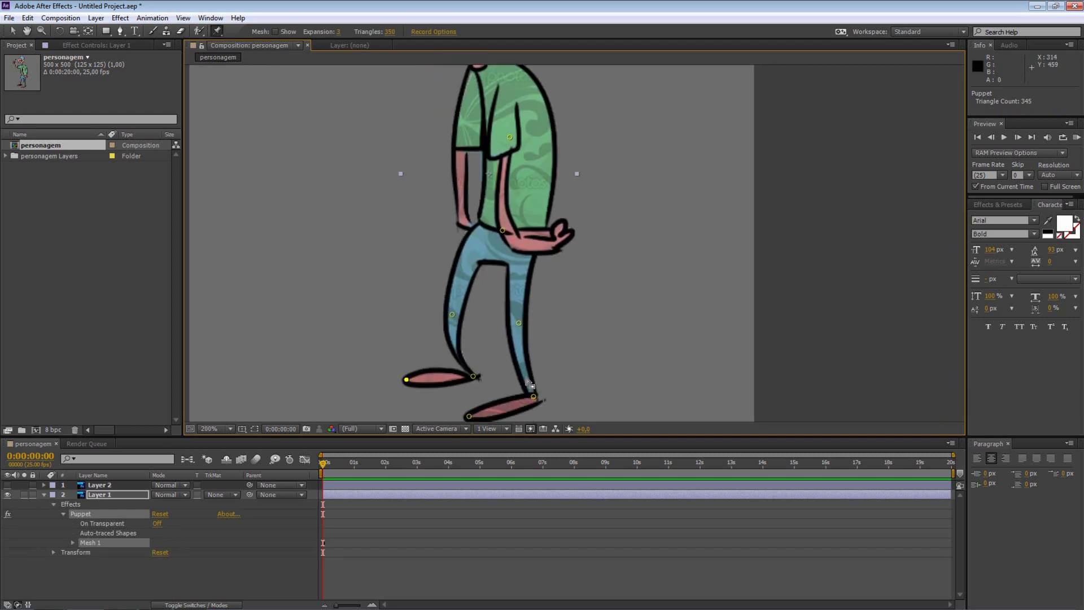
{"action": "left_click_drag", "start_coordinate": [531, 386], "coordinate": [521, 343]}
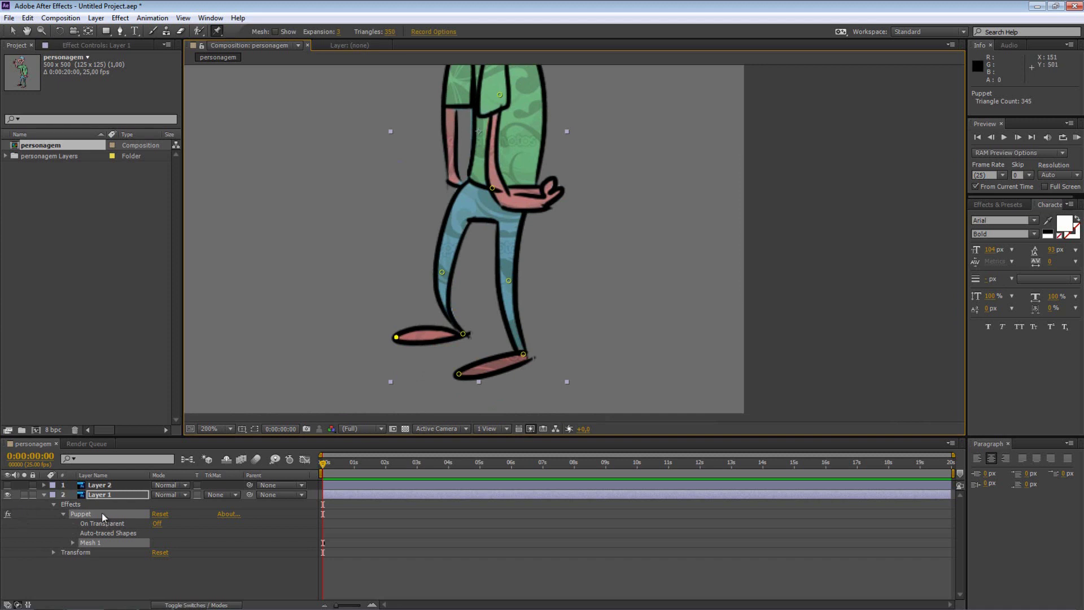
{"action": "left_click", "coordinate": [106, 494]}
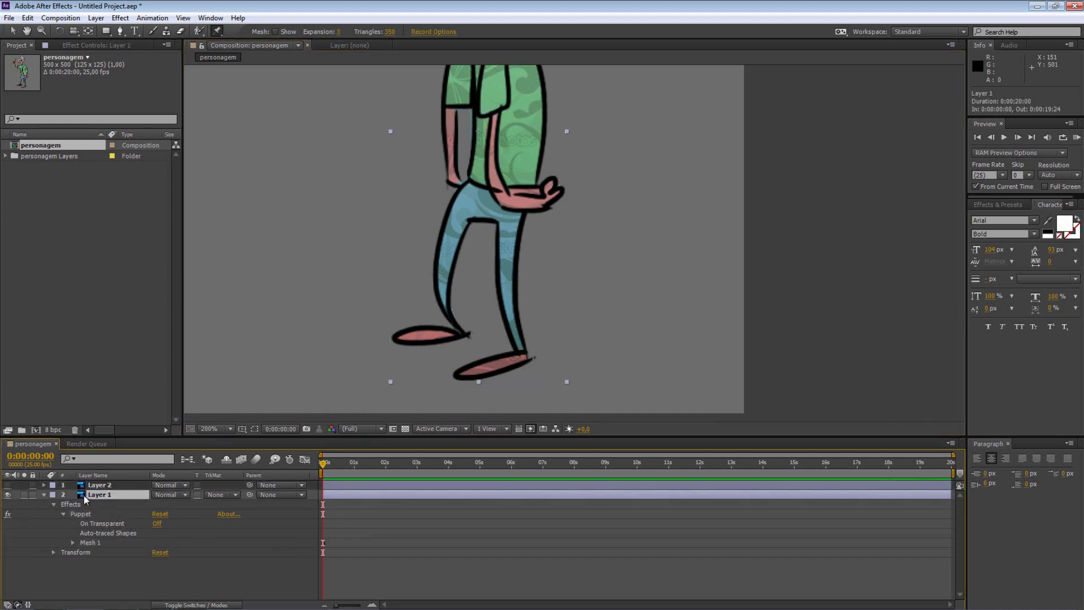
- Enlarge the timeline, show Layer 1's keyframed Puppet properties with U, and zoom the viewer out
{"action": "left_click_drag", "start_coordinate": [343, 436], "coordinate": [344, 362]}
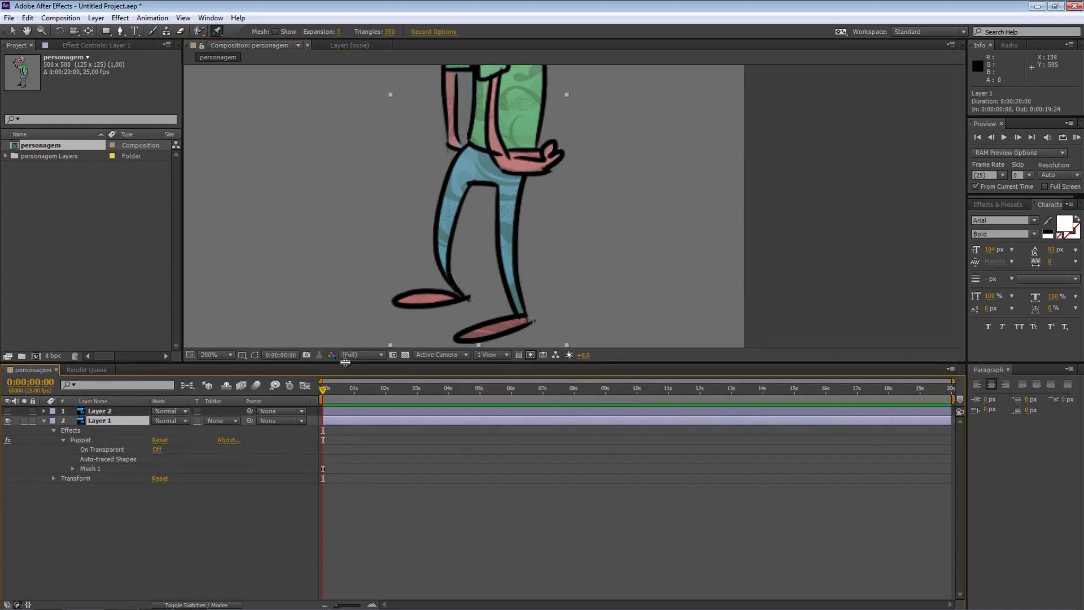
{"action": "left_click", "coordinate": [106, 421]}
{"action": "key", "text": "u"}
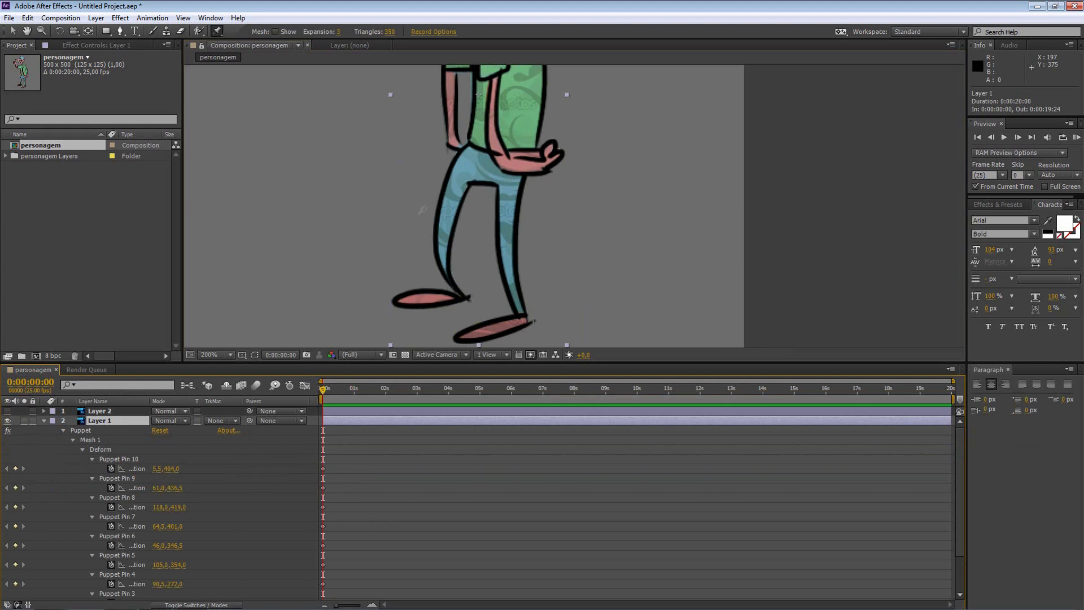
{"action": "key", "text": "comma"}
{"action": "left_click", "coordinate": [199, 432]}
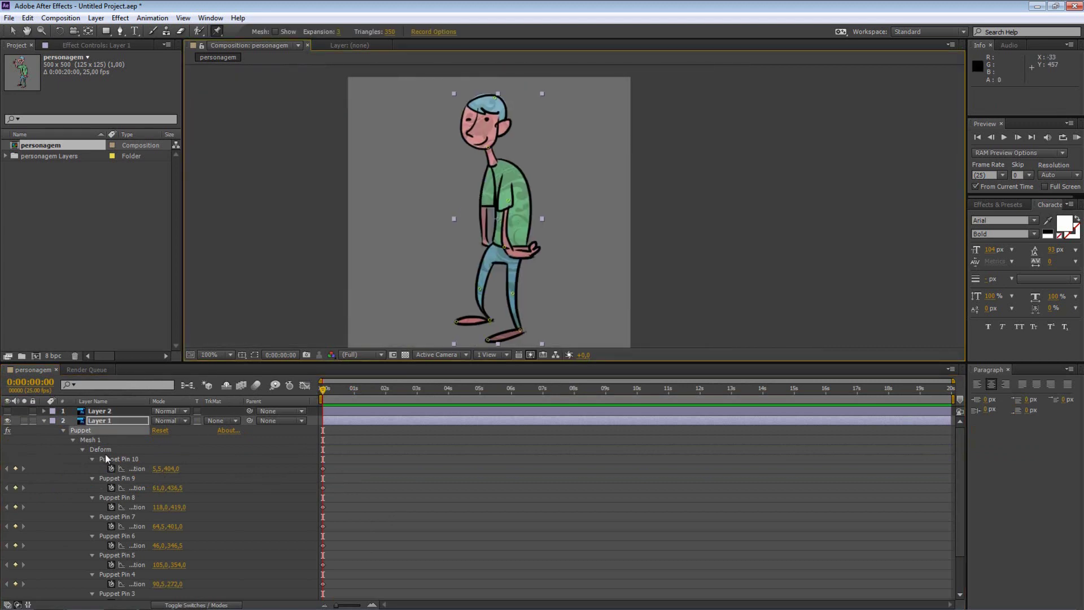
- Move to frame 16 and inspect Puppet Pin 10 and Puppet Pin 1 in the pin list
{"action": "left_click", "coordinate": [343, 389]}
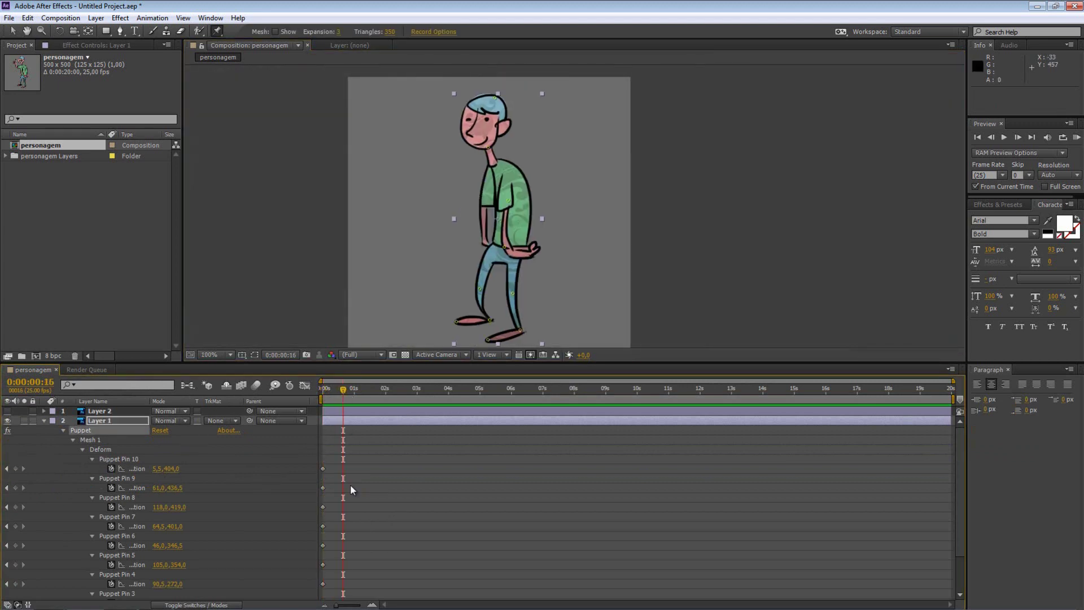
{"action": "scroll", "coordinate": [137, 455], "scroll_direction": "down", "scroll_amount": 4}
{"action": "scroll", "coordinate": [122, 442], "scroll_direction": "down", "scroll_amount": 1}
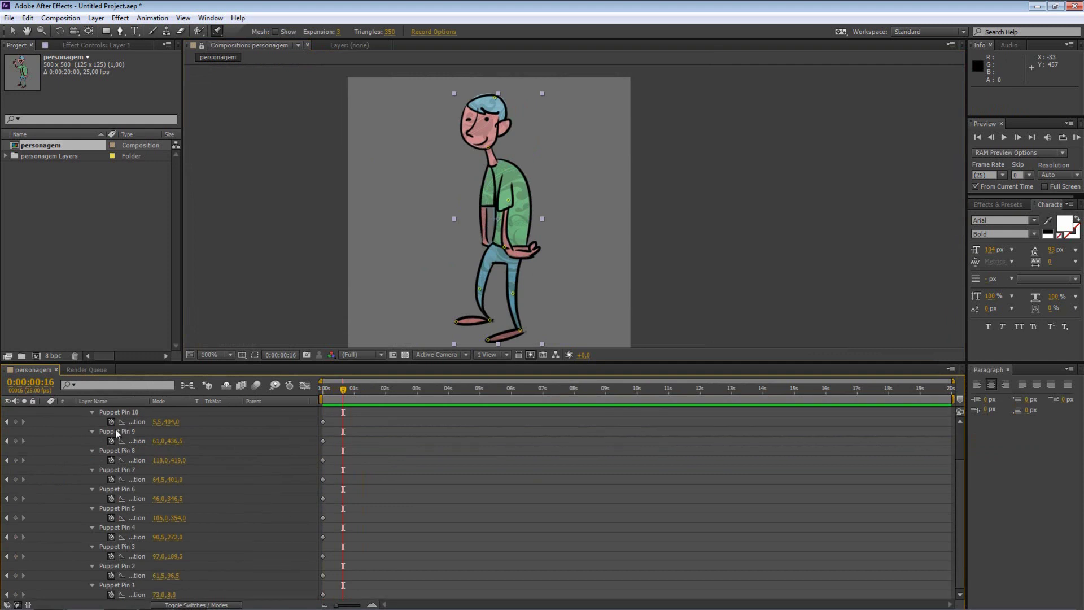
{"action": "left_click", "coordinate": [110, 412]}
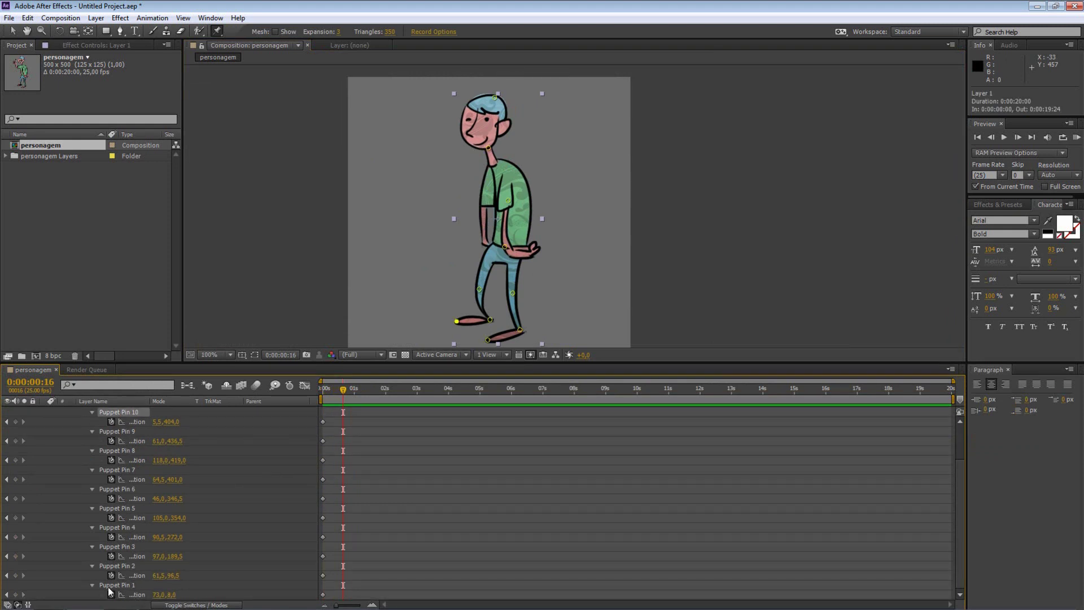
{"action": "left_click", "coordinate": [128, 586]}
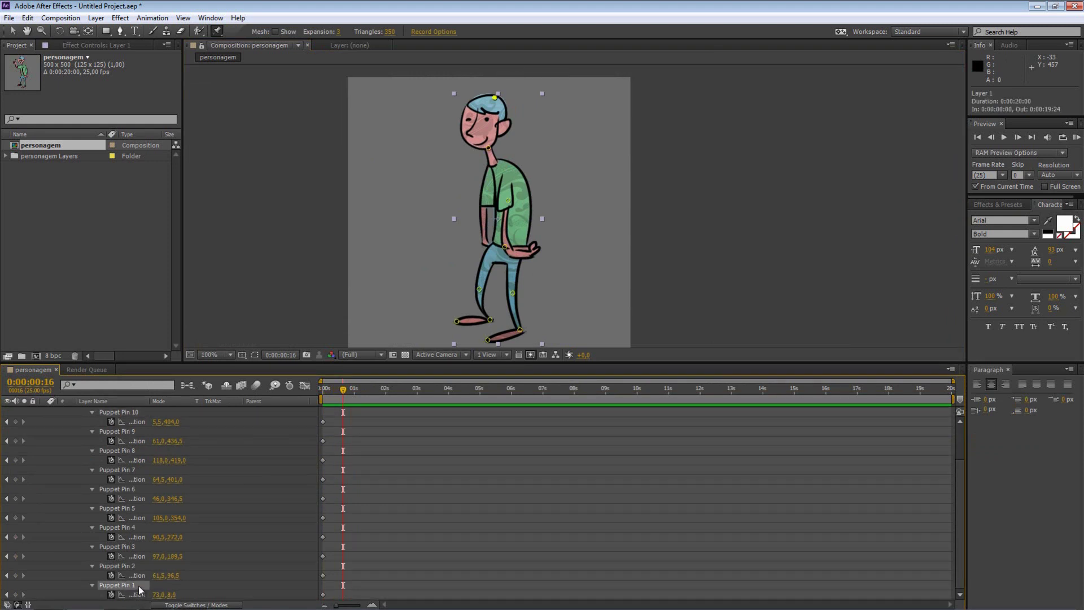
{"action": "left_click", "coordinate": [131, 414]}
{"action": "scroll", "coordinate": [349, 480], "scroll_direction": "up", "scroll_amount": 1}
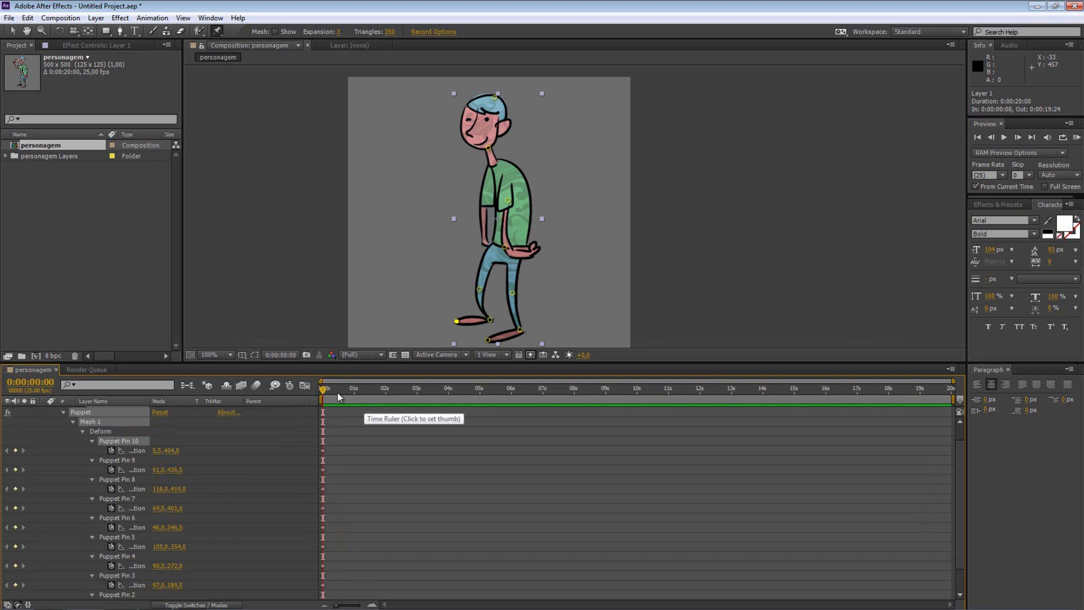
- At frame 10, pull the neck and head pins down so the head droops forward
{"action": "left_click_drag", "start_coordinate": [323, 389], "coordinate": [336, 391]}
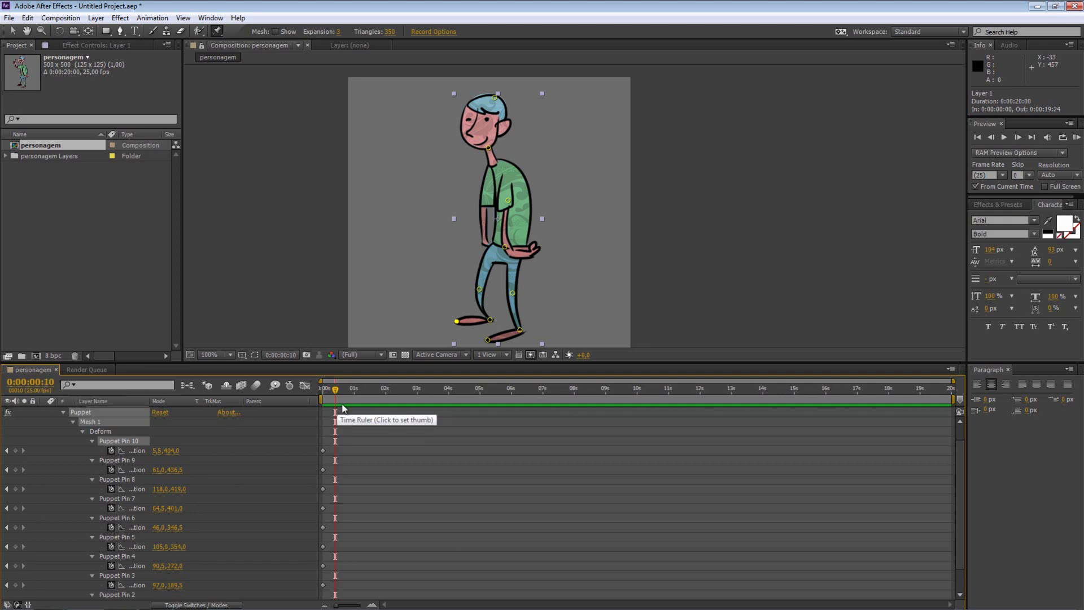
{"action": "scroll", "coordinate": [385, 462], "scroll_direction": "up", "scroll_amount": 5}
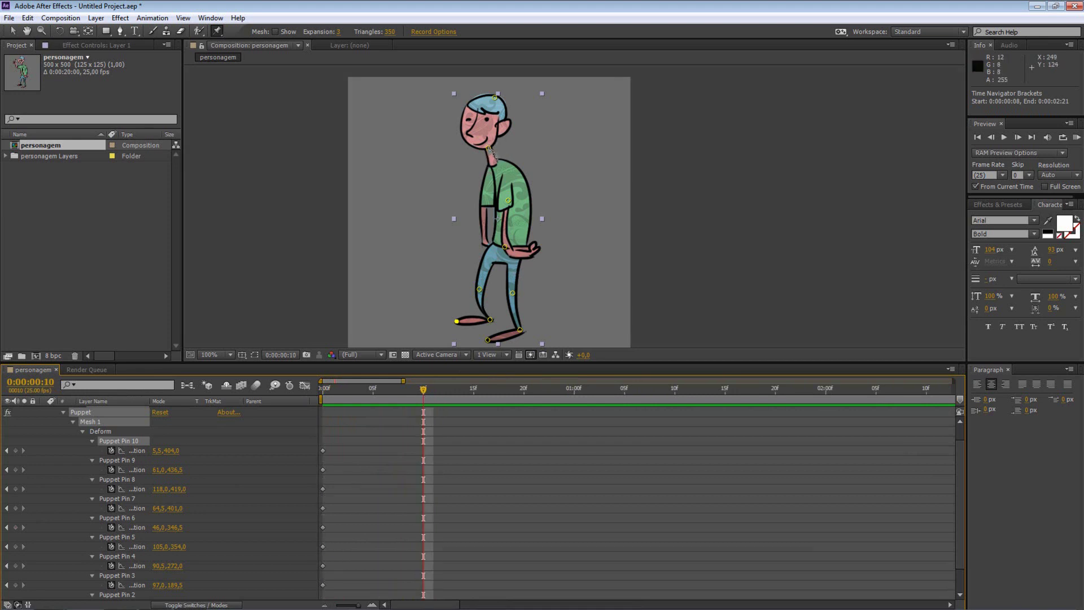
{"action": "left_click_drag", "start_coordinate": [488, 148], "coordinate": [462, 180]}
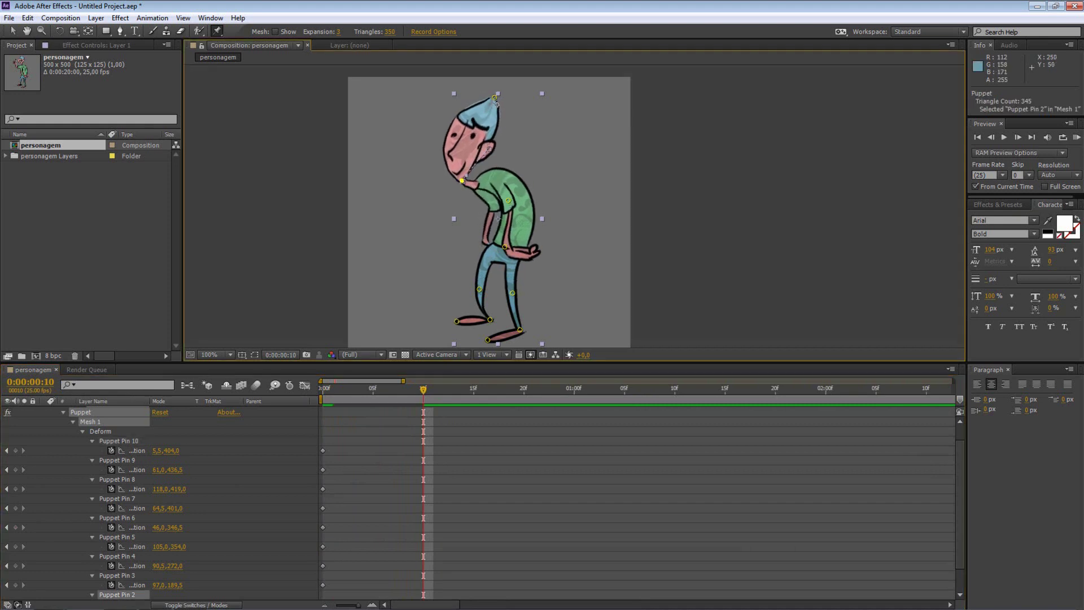
{"action": "left_click_drag", "start_coordinate": [494, 98], "coordinate": [460, 129]}
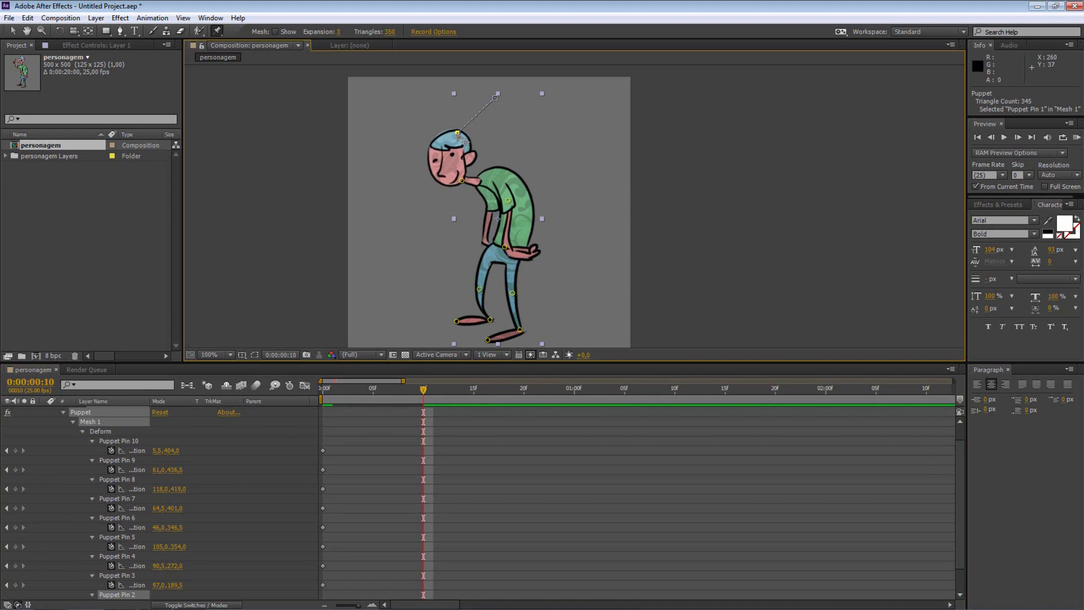
{"action": "left_click_drag", "start_coordinate": [408, 390], "coordinate": [424, 396]}
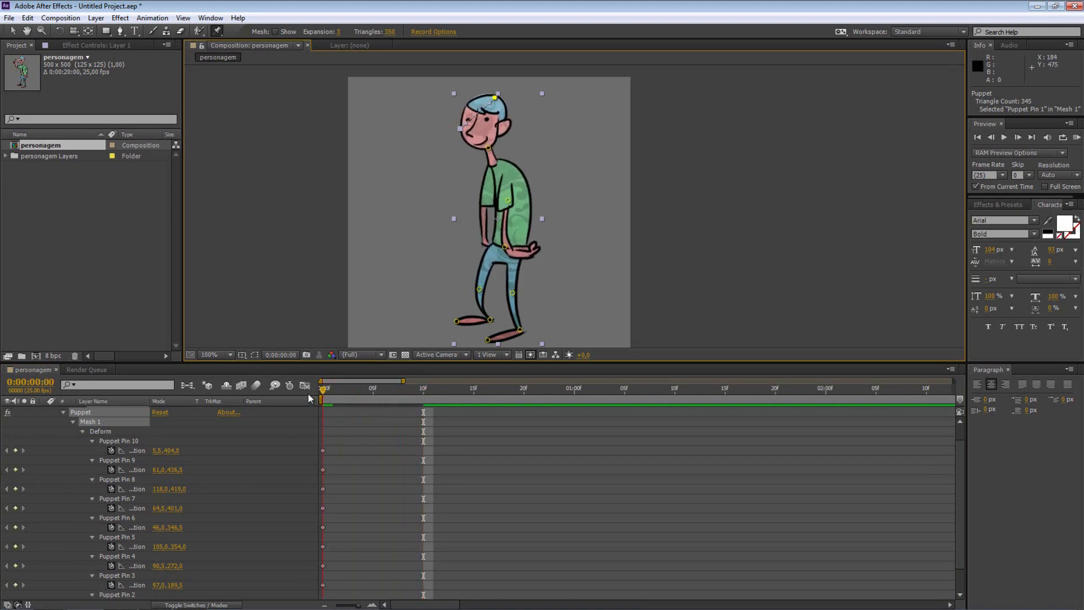
- Move the hip pin to bend the torso, undoing the accidental hand pin move
{"action": "scroll", "coordinate": [469, 479], "scroll_direction": "down", "scroll_amount": 2}
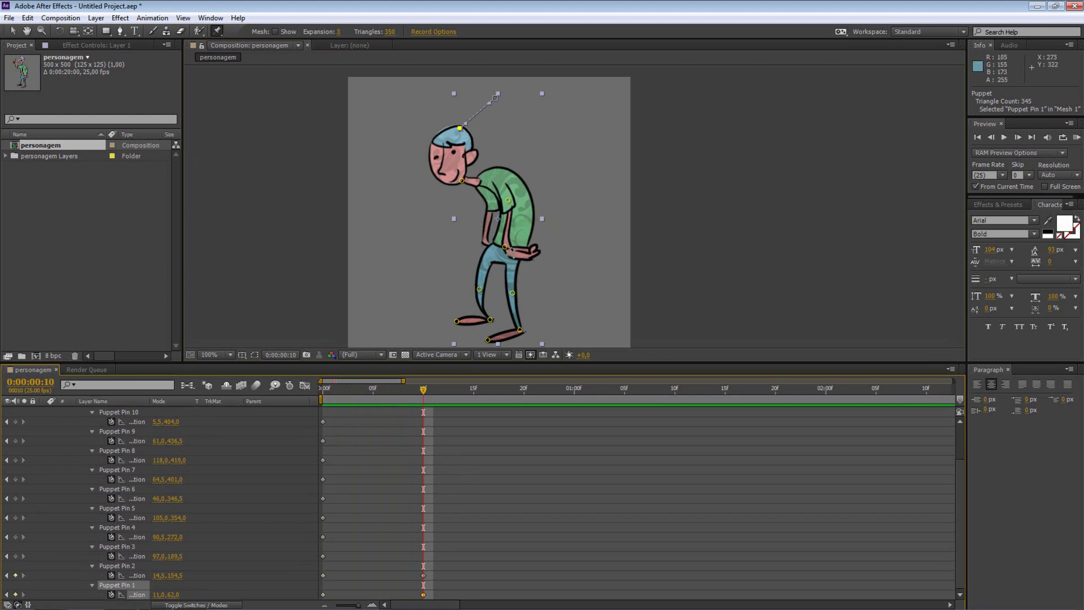
{"action": "mouse_move", "coordinate": [504, 247]}
{"action": "left_mouse_down"}
{"action": "mouse_move", "coordinate": [502, 262]}
{"action": "mouse_move", "coordinate": [526, 274]}
{"action": "mouse_move", "coordinate": [521, 260]}
{"action": "left_mouse_up"}
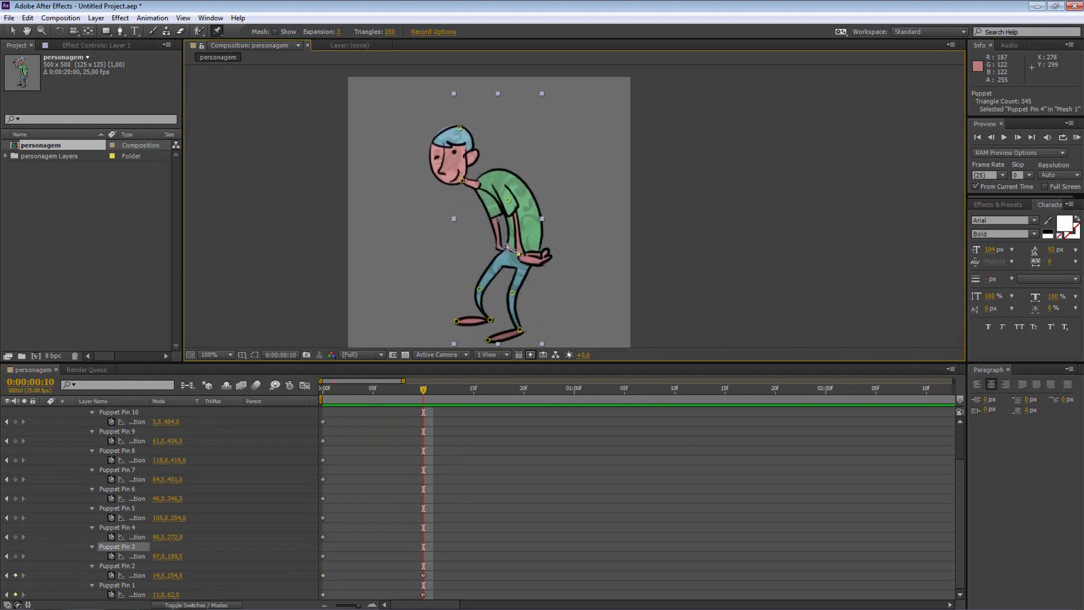
{"action": "key", "text": "ctrl+z"}
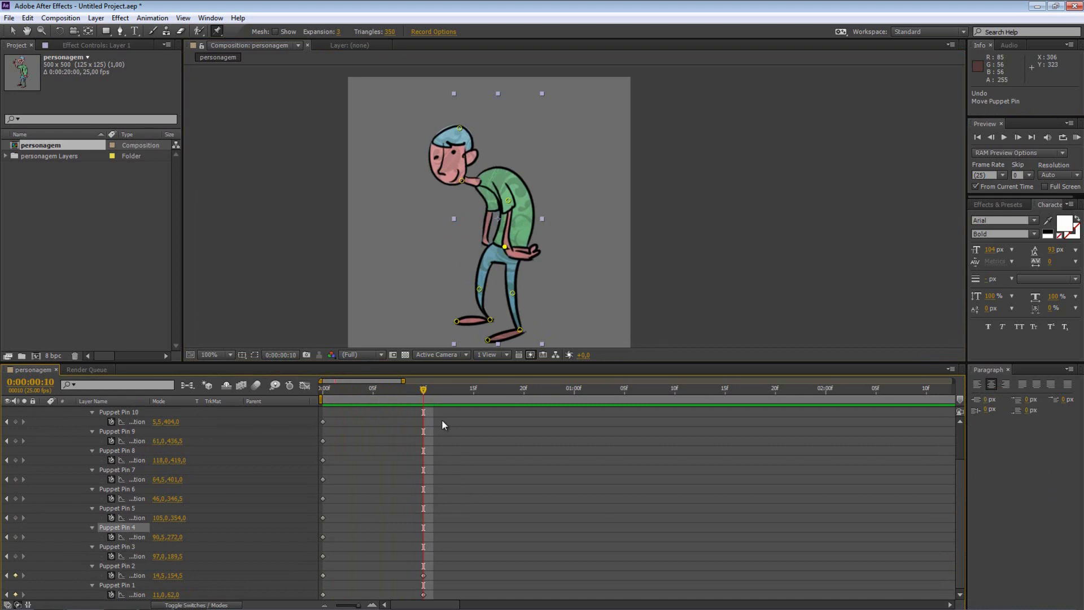
{"action": "mouse_move", "coordinate": [436, 402]}
{"action": "left_mouse_down"}
{"action": "mouse_move", "coordinate": [341, 399]}
{"action": "mouse_move", "coordinate": [426, 400]}
{"action": "left_mouse_up"}
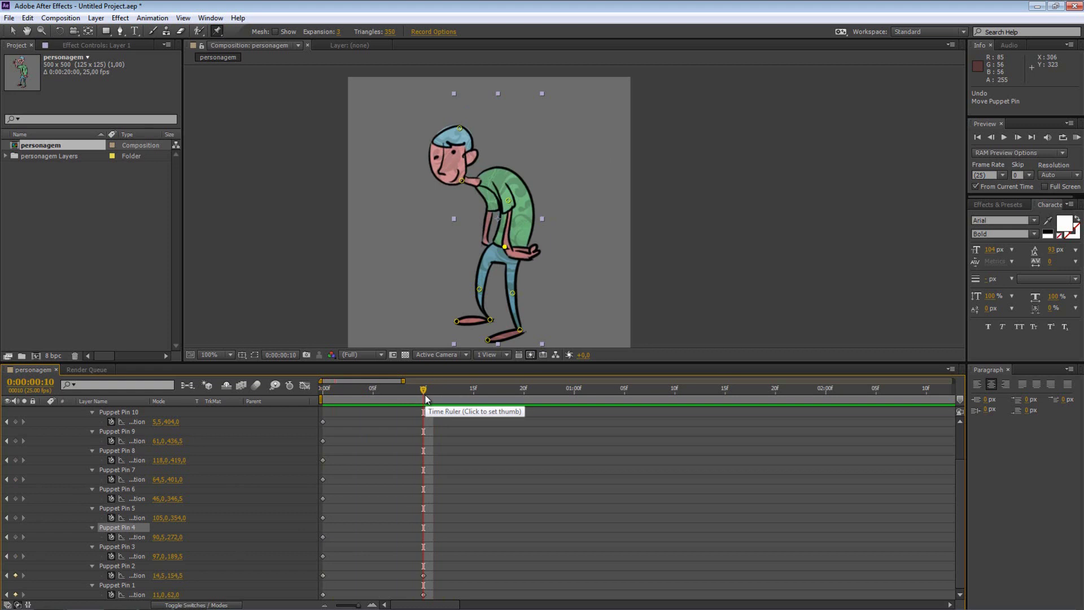
- At frame 20, raise the head and neck pins and key the hip pin to straighten the character
{"action": "left_click_drag", "start_coordinate": [412, 395], "coordinate": [322, 389]}
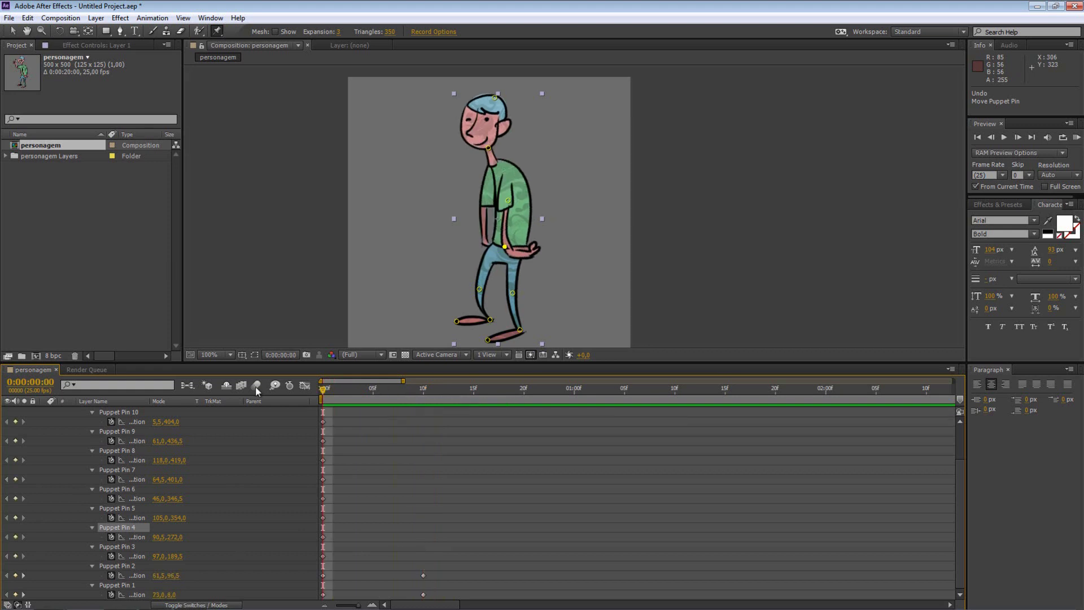
{"action": "left_click", "coordinate": [425, 393]}
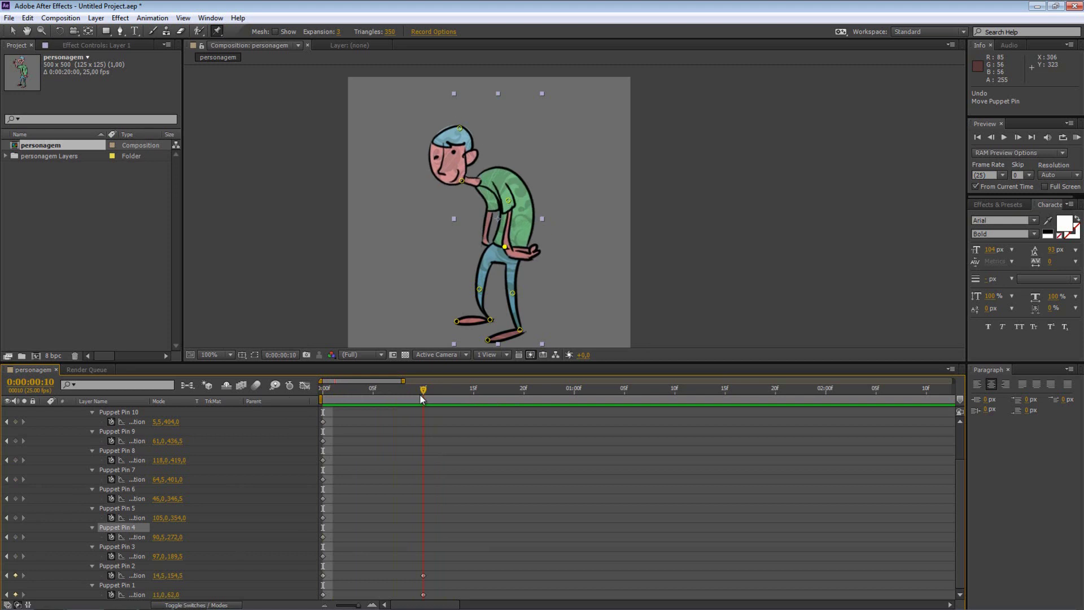
{"action": "mouse_move", "coordinate": [425, 392]}
{"action": "left_mouse_down"}
{"action": "mouse_move", "coordinate": [423, 408]}
{"action": "mouse_move", "coordinate": [525, 394]}
{"action": "left_mouse_up"}
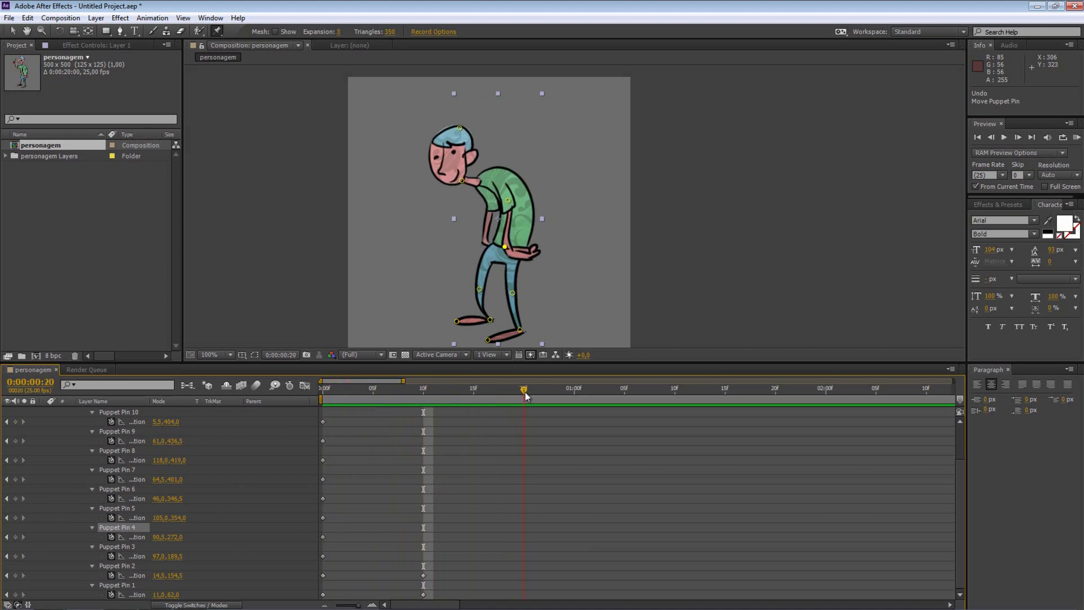
{"action": "left_click_drag", "start_coordinate": [459, 128], "coordinate": [506, 86]}
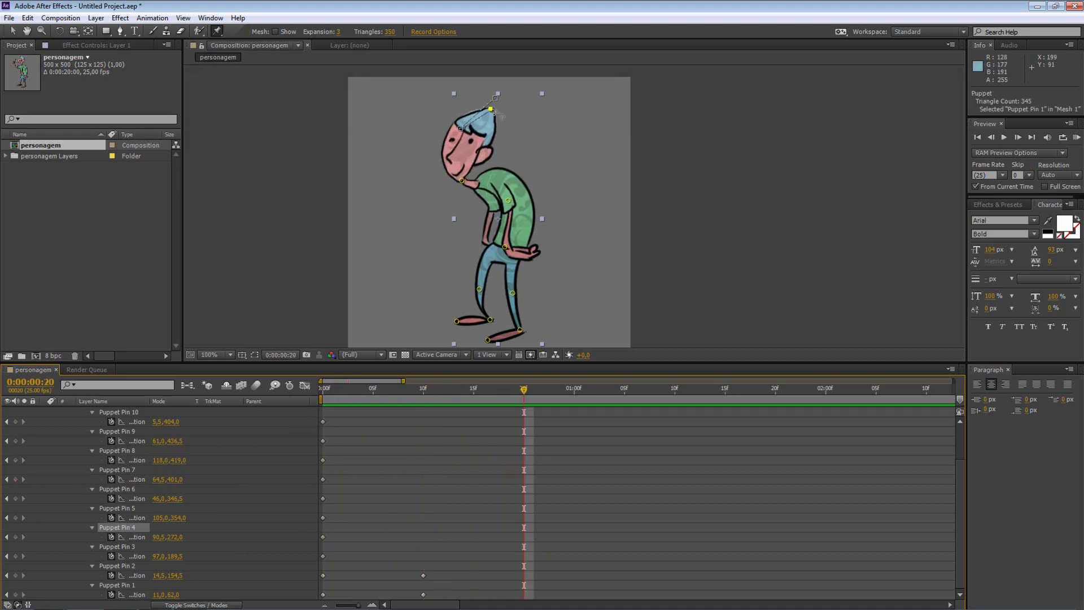
{"action": "left_click_drag", "start_coordinate": [461, 181], "coordinate": [501, 137]}
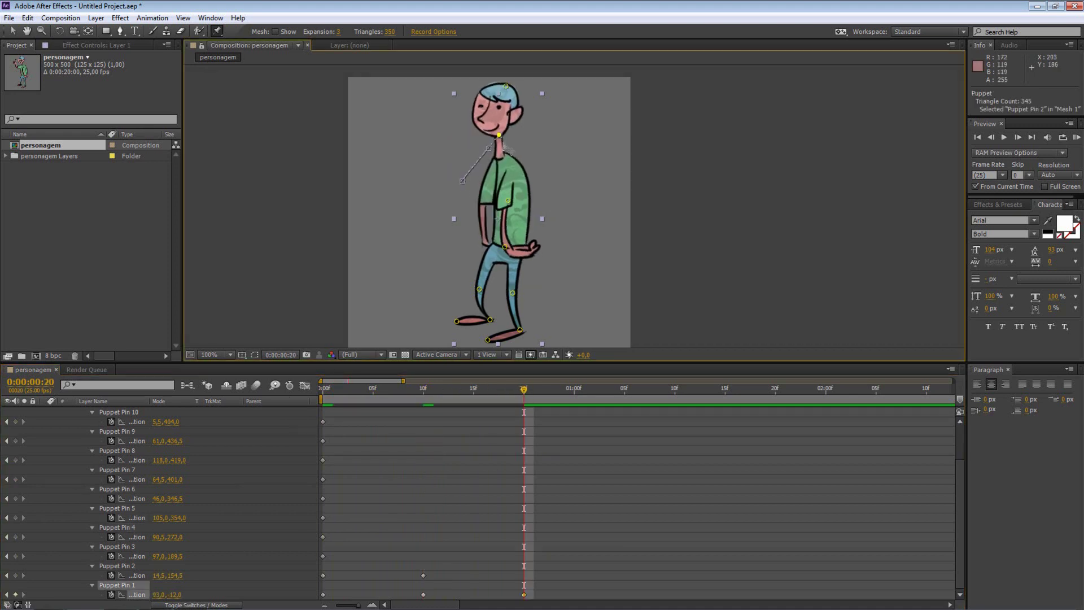
{"action": "left_click_drag", "start_coordinate": [508, 200], "coordinate": [508, 200]}
{"action": "mouse_move", "coordinate": [489, 394]}
{"action": "left_mouse_down"}
{"action": "mouse_move", "coordinate": [324, 399]}
{"action": "mouse_move", "coordinate": [533, 372]}
{"action": "mouse_move", "coordinate": [518, 365]}
{"action": "mouse_move", "coordinate": [318, 390]}
{"action": "mouse_move", "coordinate": [526, 396]}
{"action": "left_mouse_up"}
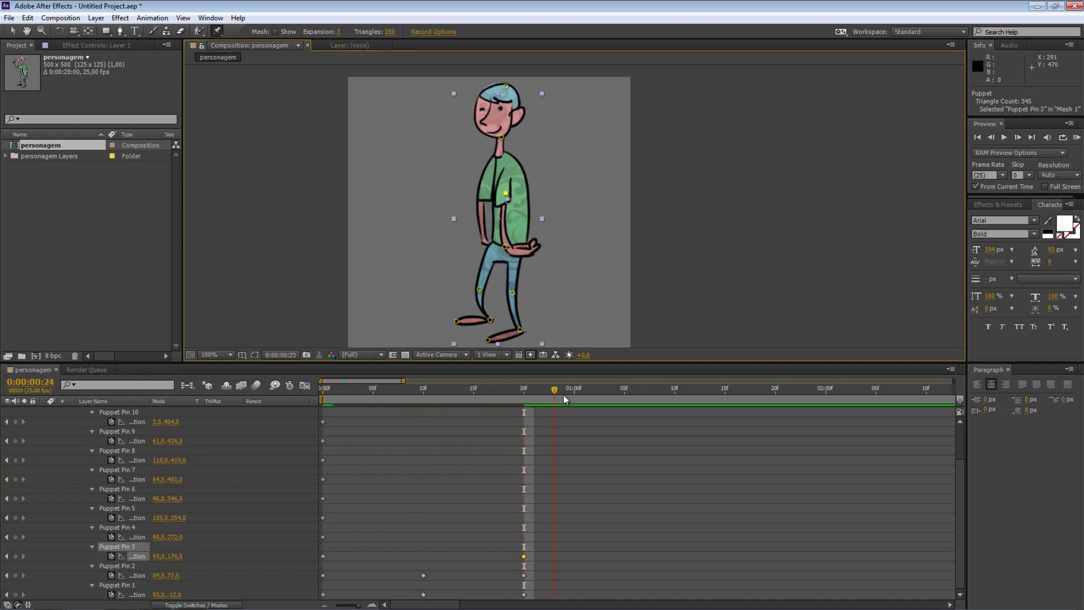
- Move the time indicator to 1:05 and select all first-frame pin keyframes
{"action": "left_click_drag", "start_coordinate": [619, 398], "coordinate": [623, 399]}
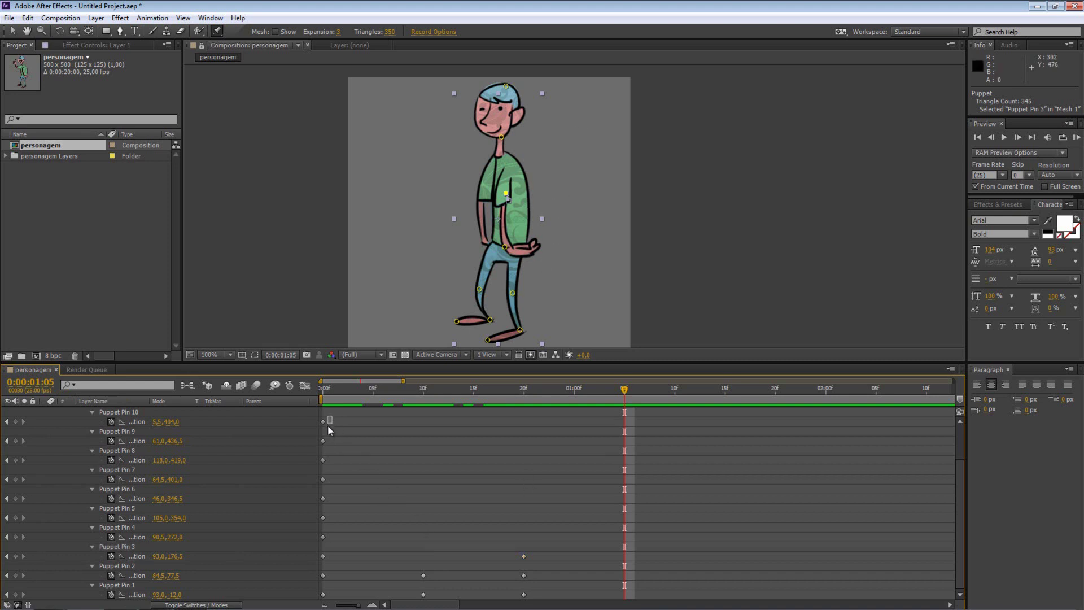
{"action": "left_click_drag", "start_coordinate": [328, 419], "coordinate": [320, 463]}
{"action": "left_click_drag", "start_coordinate": [336, 419], "coordinate": [316, 600]}
- Paste the first-frame pin keyframes at 1:05 and preview the animation from the start
{"action": "key", "text": "ctrl+c"}
{"action": "key", "text": "ctrl+v"}
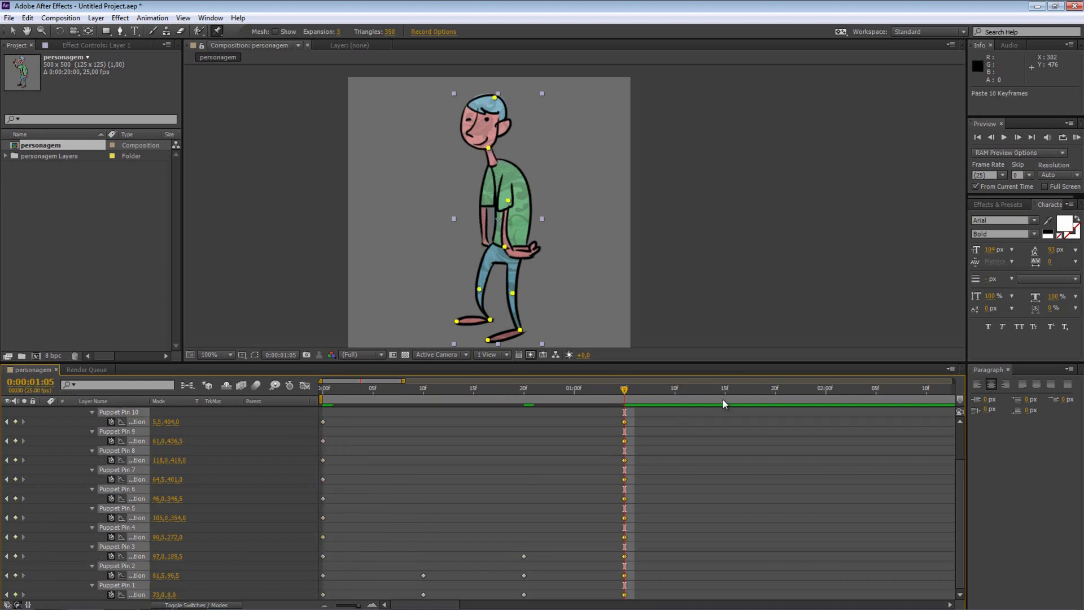
{"action": "left_click_drag", "start_coordinate": [625, 389], "coordinate": [294, 390]}
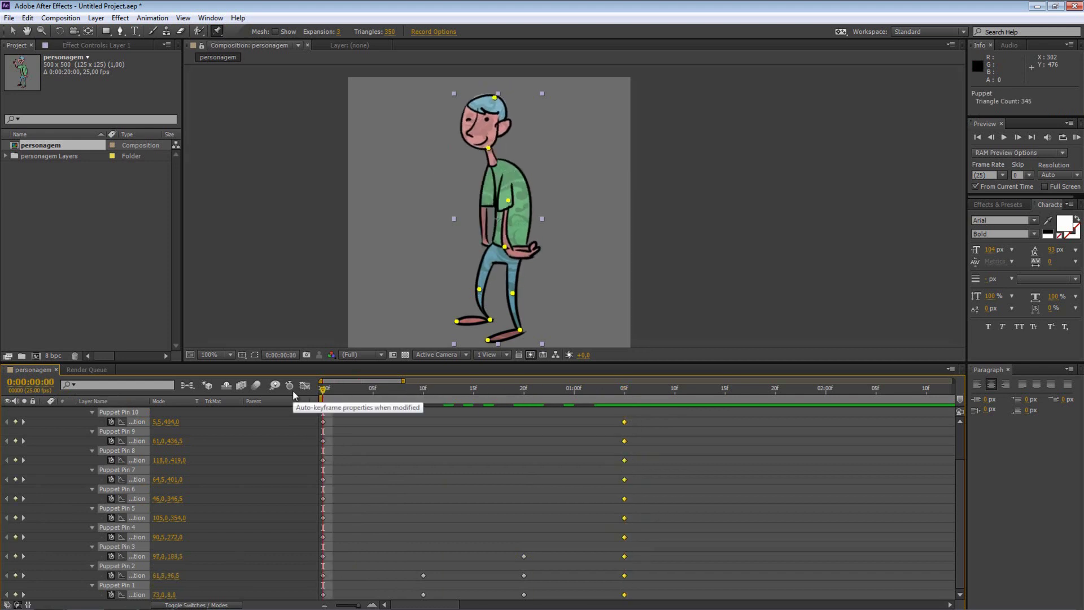
{"action": "key", "text": "KP_0"}
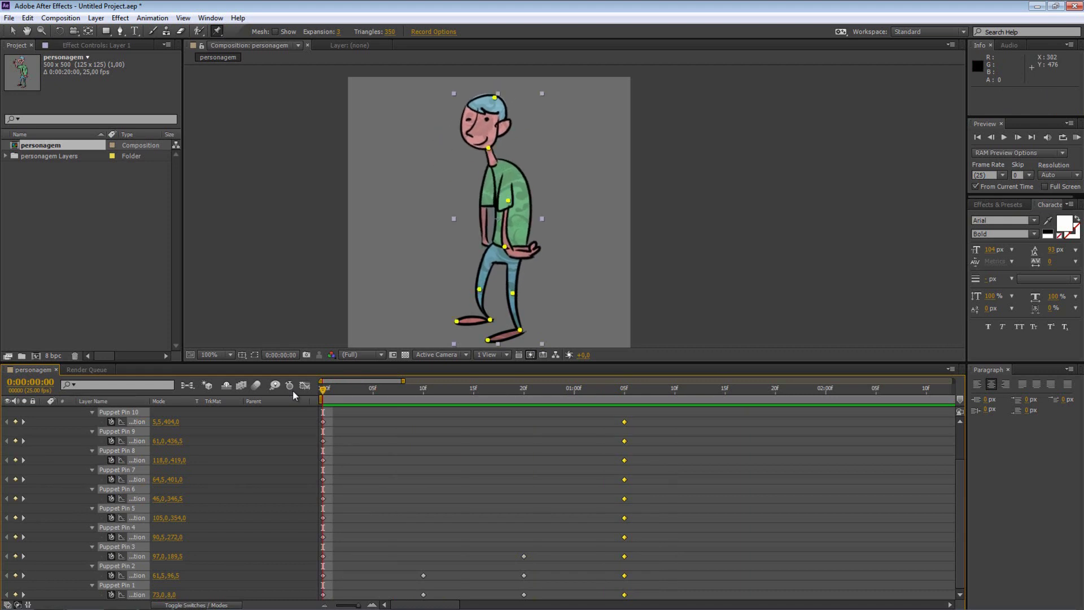
{"action": "key", "text": "space"}
{"action": "key", "text": "KP_0"}
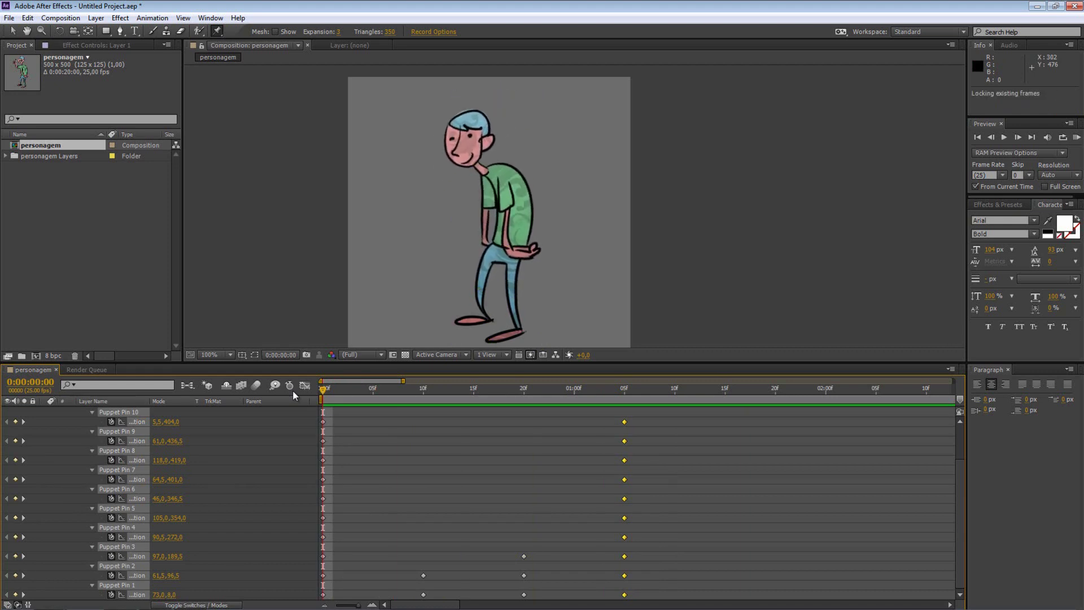
{"action": "key", "text": "space"}
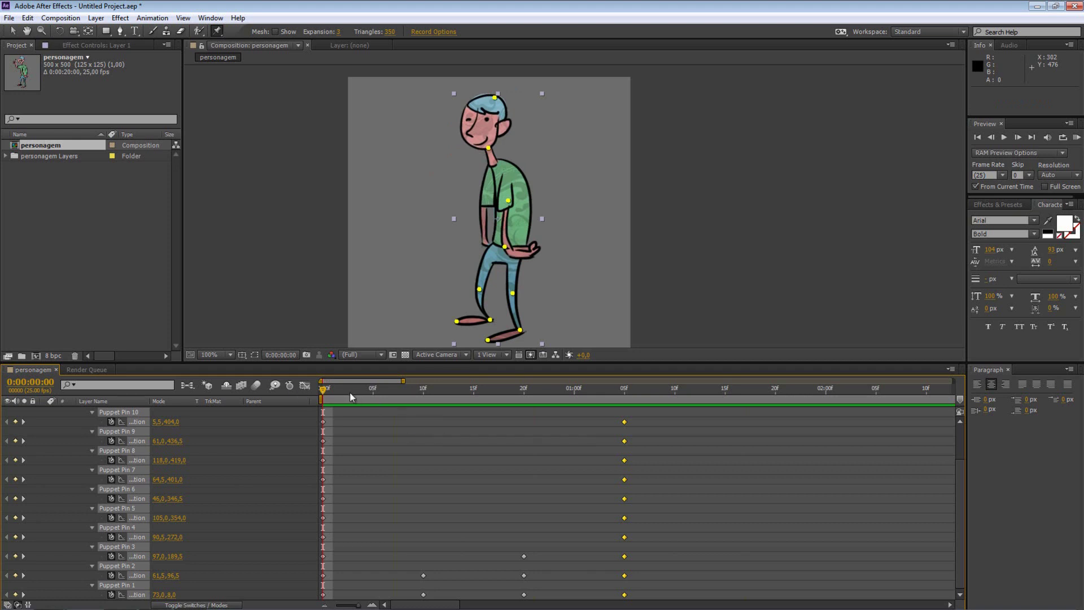
- At frame 10, lower the hand pin and bend the torso pin for a deeper pose
{"action": "left_click_drag", "start_coordinate": [349, 396], "coordinate": [423, 393]}
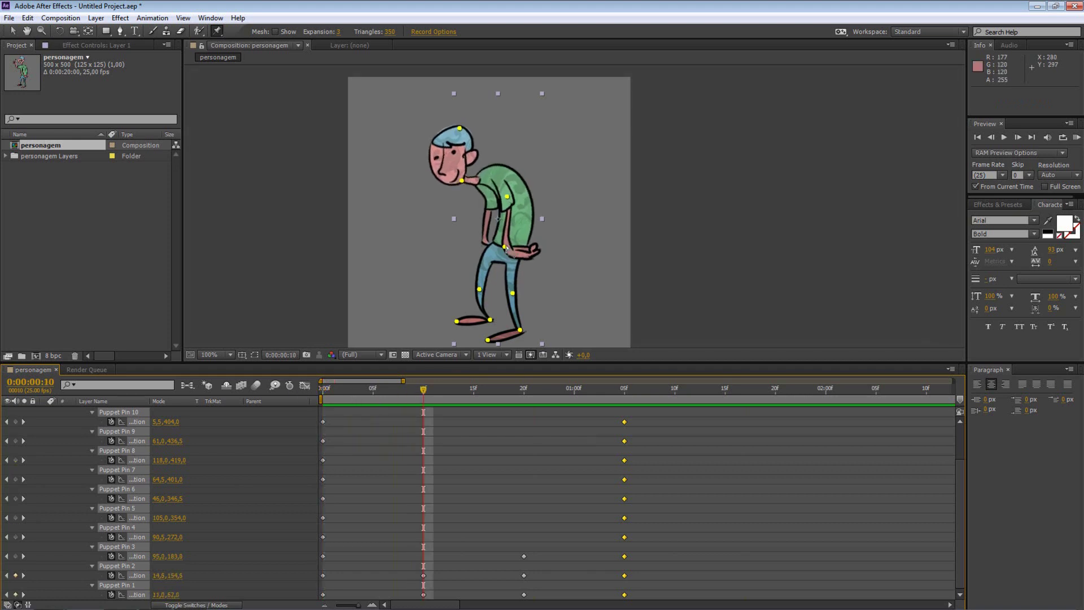
{"action": "left_click_drag", "start_coordinate": [505, 247], "coordinate": [539, 275]}
{"action": "key", "text": "ctrl+z"}
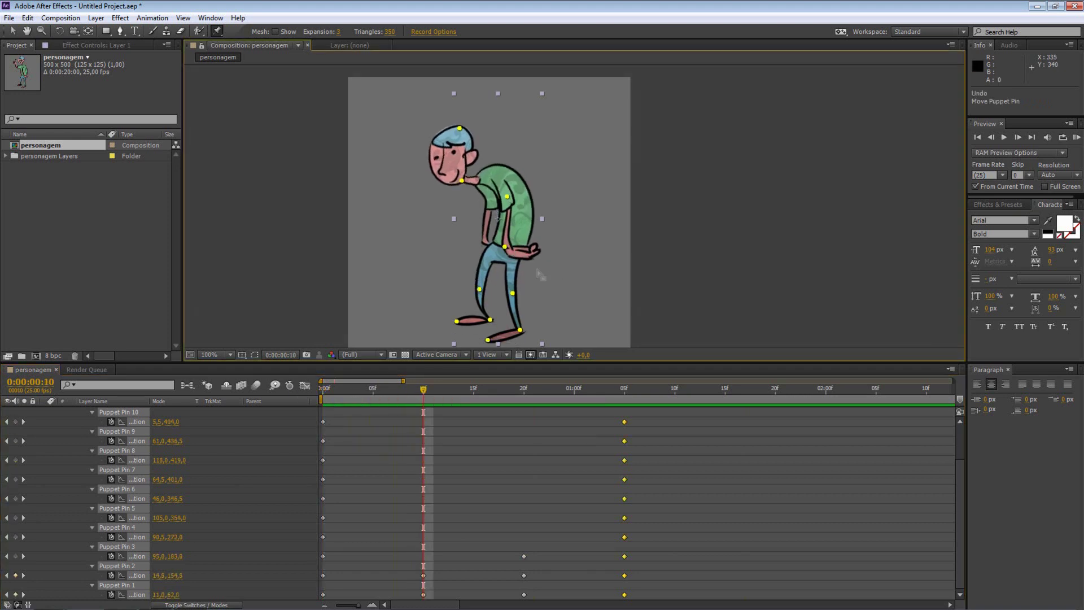
{"action": "left_click", "coordinate": [441, 423]}
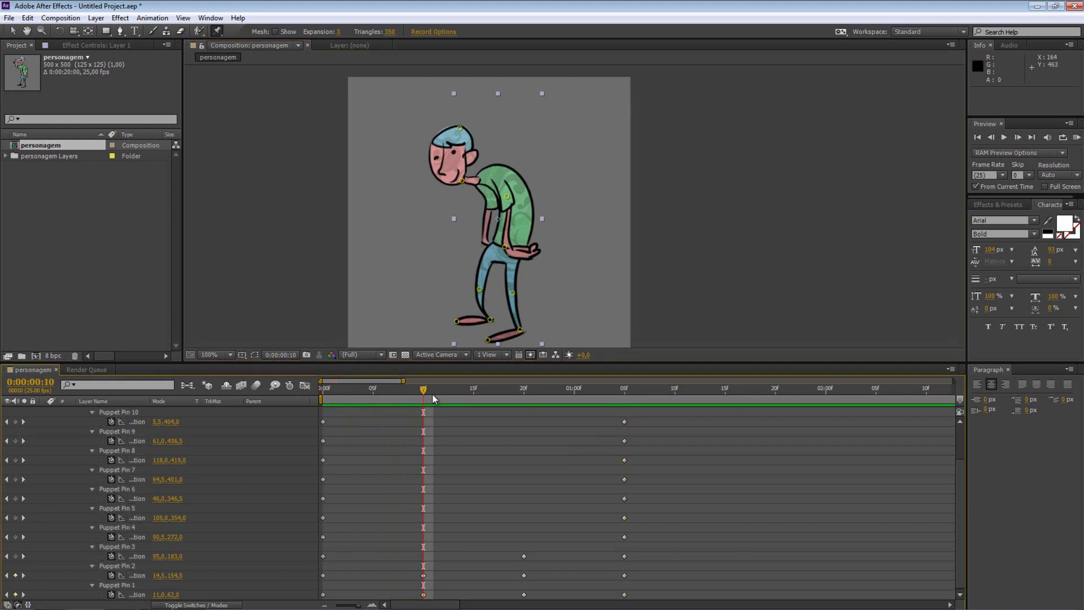
{"action": "left_click_drag", "start_coordinate": [504, 247], "coordinate": [502, 262]}
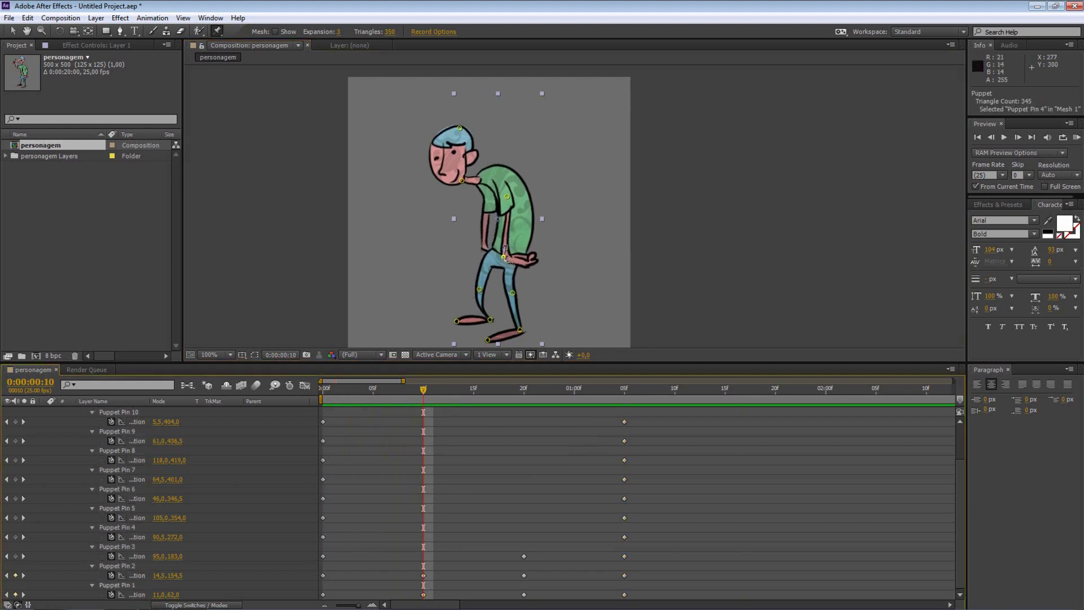
{"action": "left_click_drag", "start_coordinate": [510, 202], "coordinate": [523, 187]}
- Preview the refined bend animation from the first frame
{"action": "left_click_drag", "start_coordinate": [424, 388], "coordinate": [286, 387]}
{"action": "key", "text": "KP_0"}
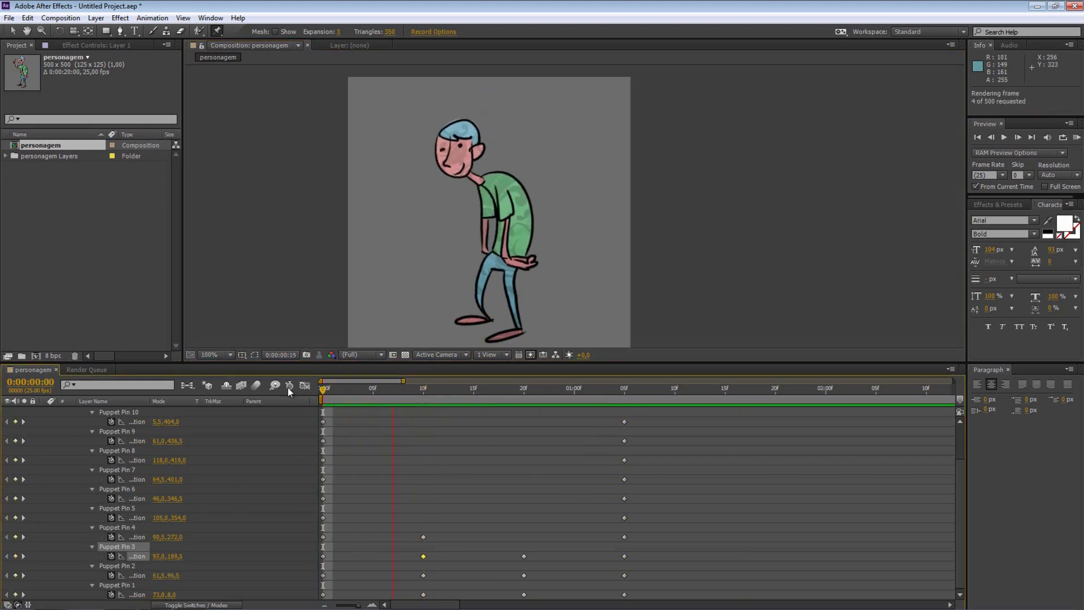
{"action": "key", "text": "KP_0"}
{"action": "scroll", "coordinate": [229, 459], "scroll_direction": "up", "scroll_amount": 3}
- Collapse and hide Layer 1, and make the thumbs-up Layer 2 visible
{"action": "left_click", "coordinate": [43, 420]}
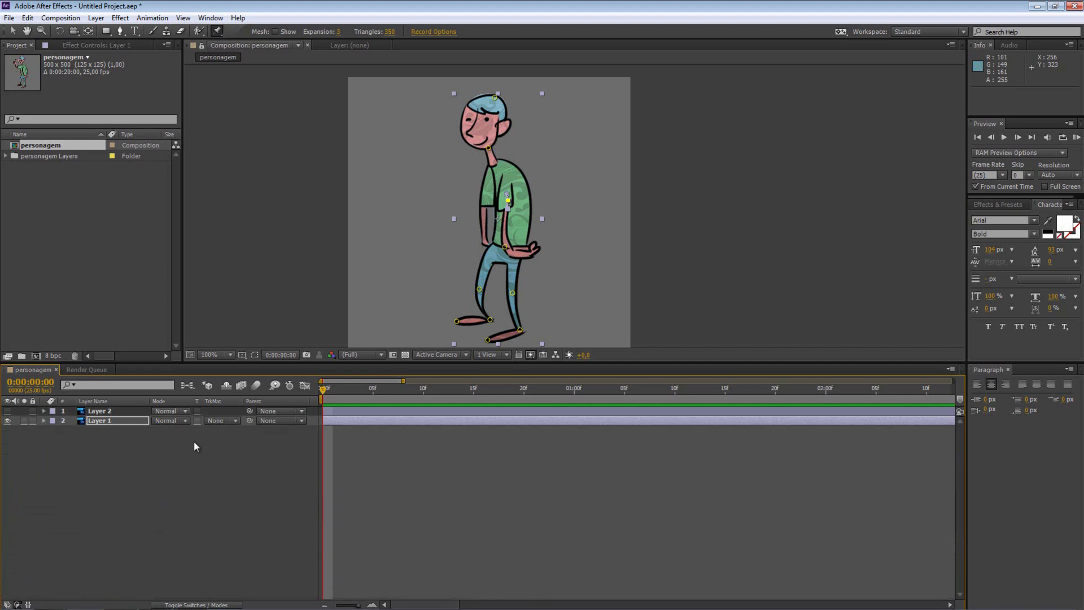
{"action": "left_click", "coordinate": [340, 414]}
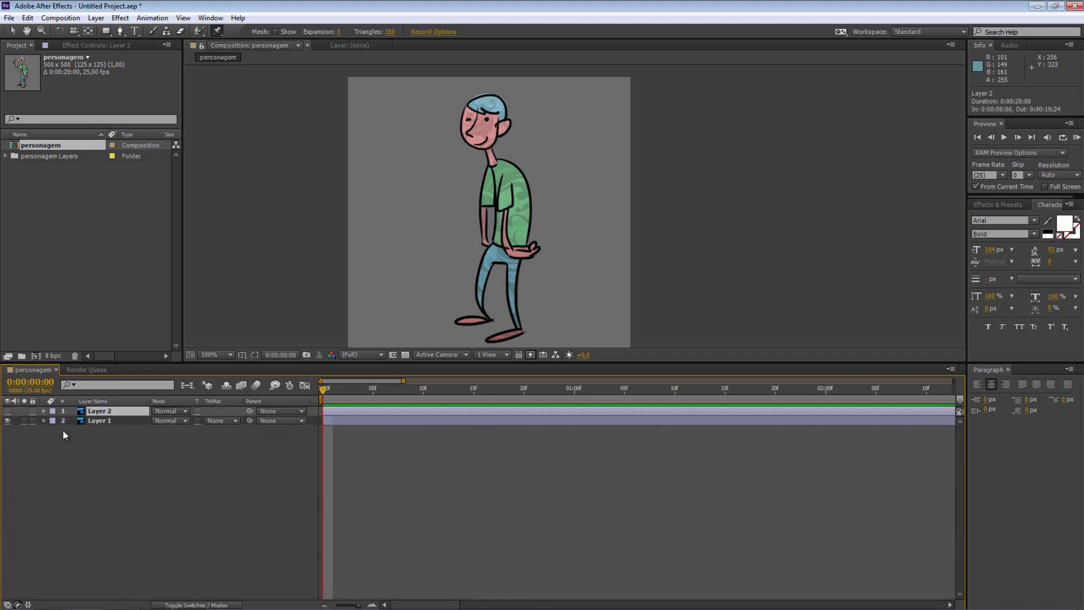
{"action": "left_click", "coordinate": [6, 421]}
{"action": "left_click", "coordinate": [7, 421]}
{"action": "left_click", "coordinate": [7, 421]}
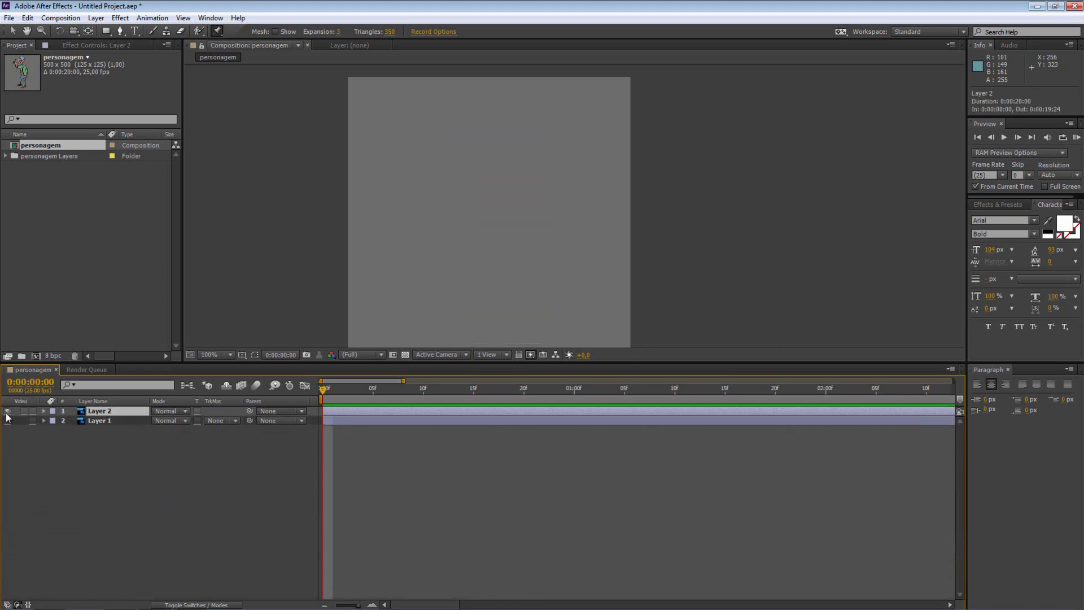
{"action": "left_click", "coordinate": [7, 411]}
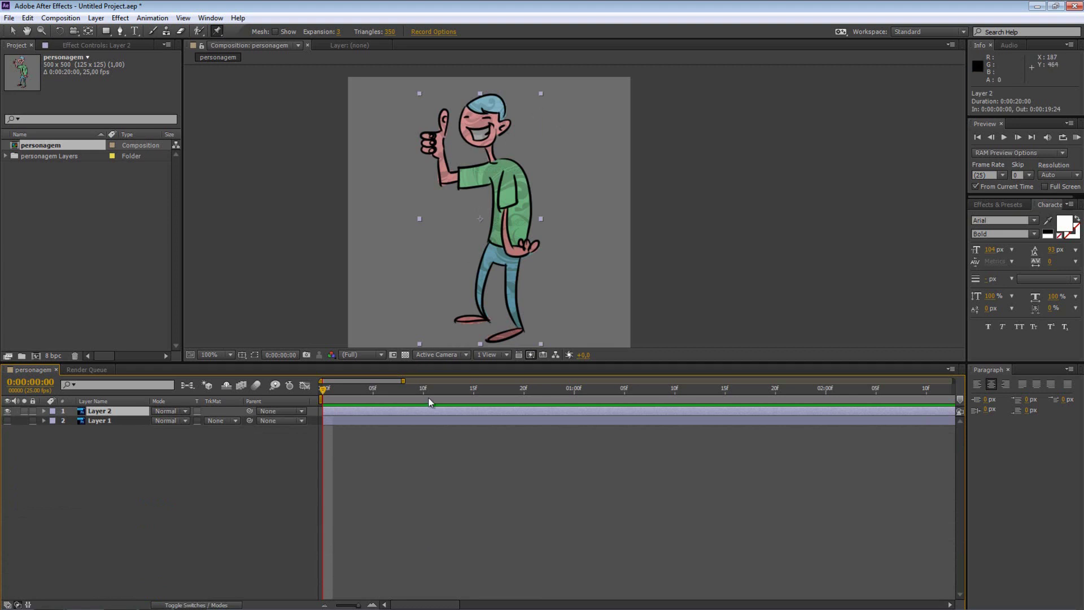
- Place puppet pins on the hair, chin, forearm, waist hand, lower leg, ankle and foot
{"action": "scroll", "coordinate": [514, 124], "scroll_direction": "up", "scroll_amount": 1}
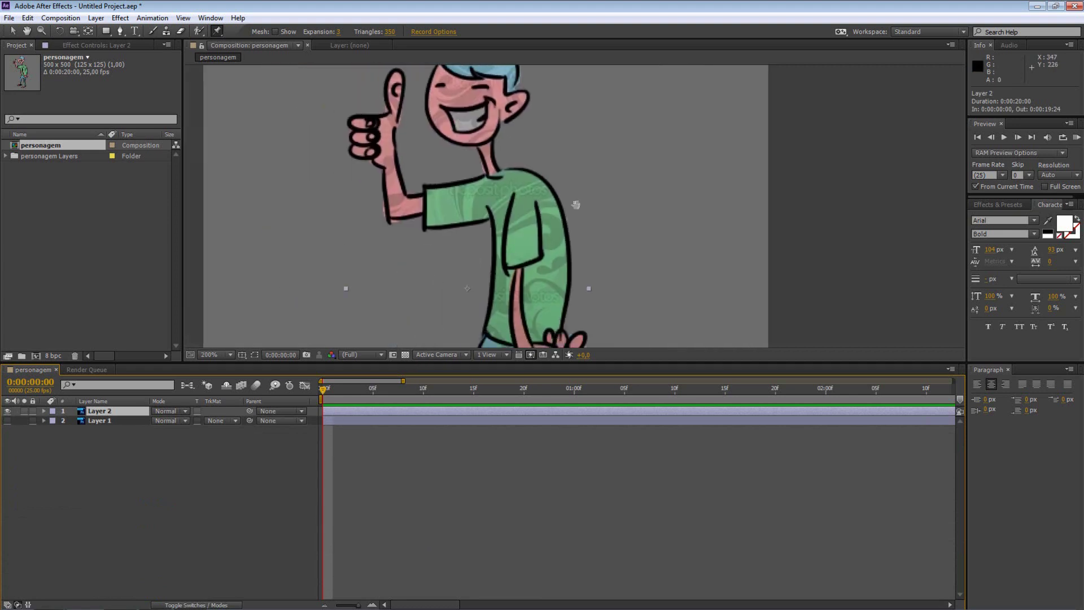
{"action": "scroll", "coordinate": [514, 124], "scroll_direction": "up", "scroll_amount": 1}
{"action": "left_click_drag", "start_coordinate": [518, 360], "coordinate": [518, 474]}
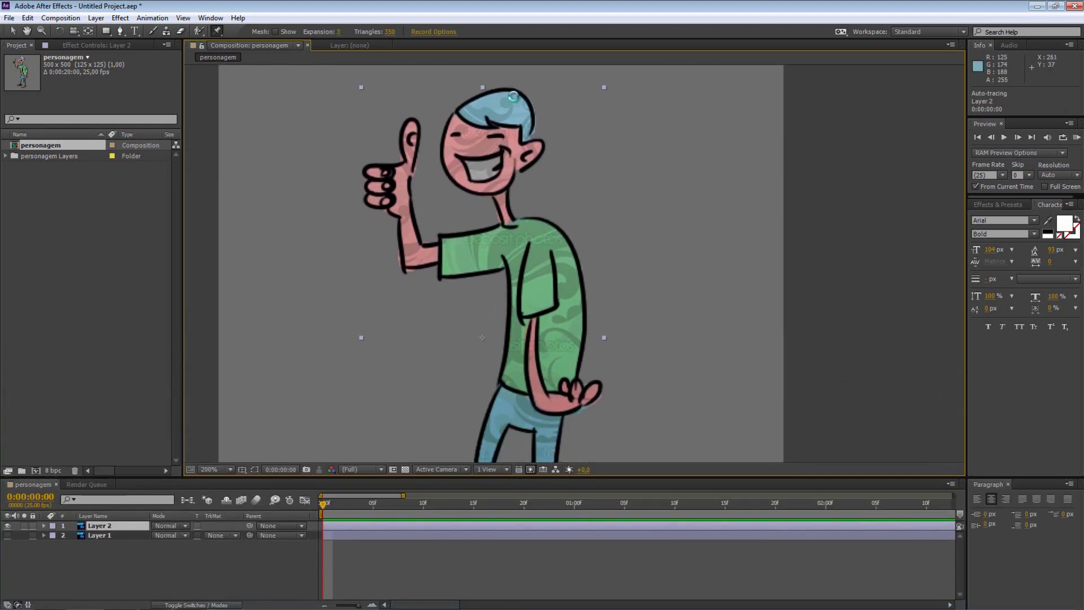
{"action": "left_click", "coordinate": [513, 96]}
{"action": "left_click", "coordinate": [498, 192]}
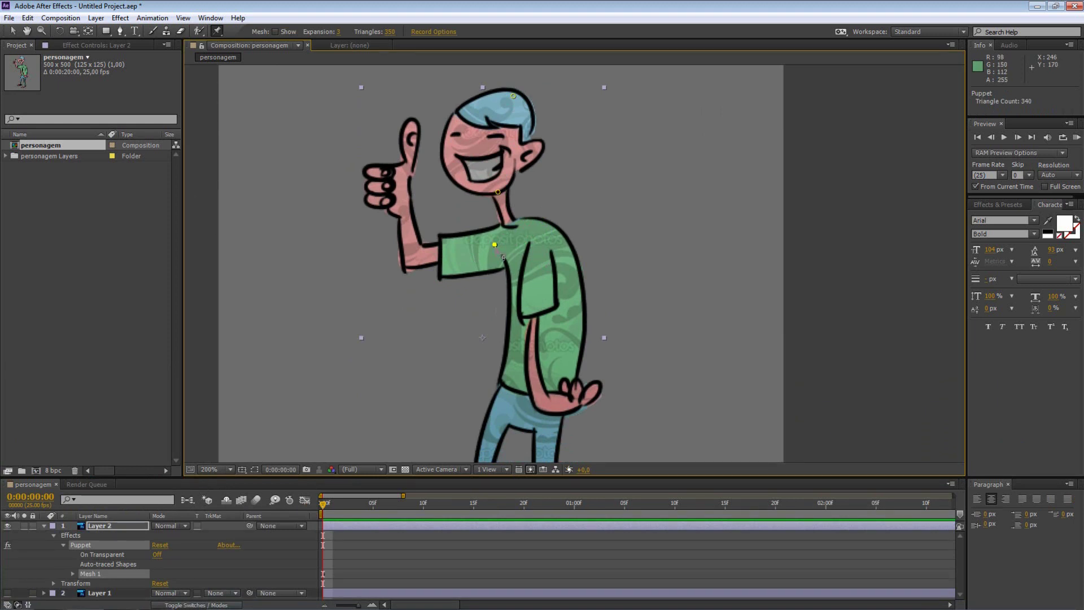
{"action": "left_click", "coordinate": [414, 259]}
{"action": "mouse_move", "coordinate": [581, 277]}
{"action": "left_mouse_down"}
{"action": "mouse_move", "coordinate": [543, 234]}
{"action": "mouse_move", "coordinate": [562, 141]}
{"action": "left_mouse_up"}
{"action": "left_click", "coordinate": [512, 239]}
{"action": "left_click", "coordinate": [526, 339]}
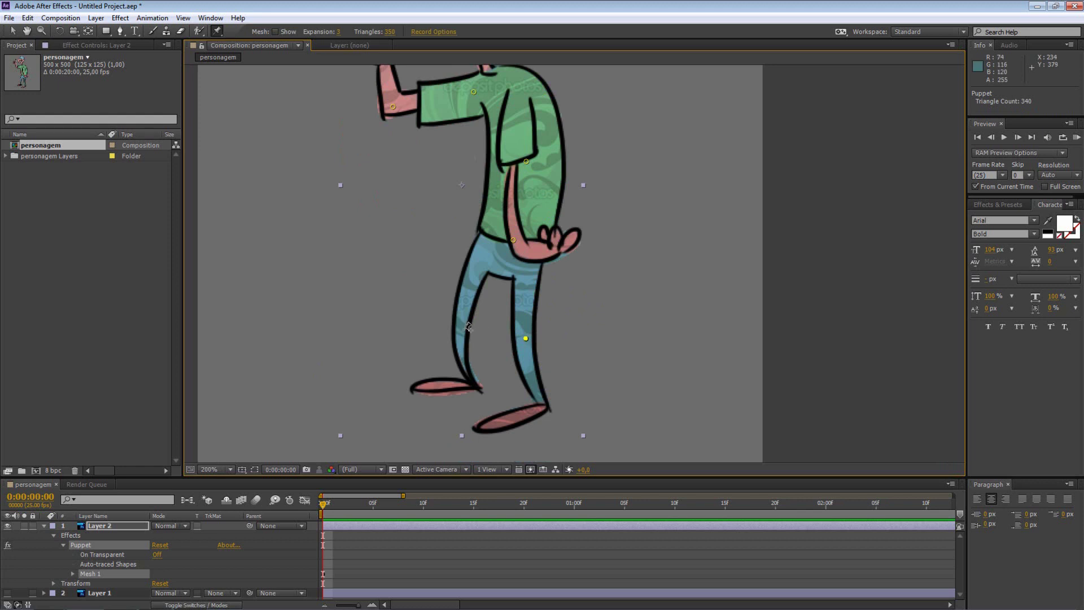
{"action": "left_click", "coordinate": [475, 386]}
{"action": "left_click", "coordinate": [542, 408]}
- Recentre the viewer at 100% and enlarge the timeline area
{"action": "left_click_drag", "start_coordinate": [514, 176], "coordinate": [520, 270]}
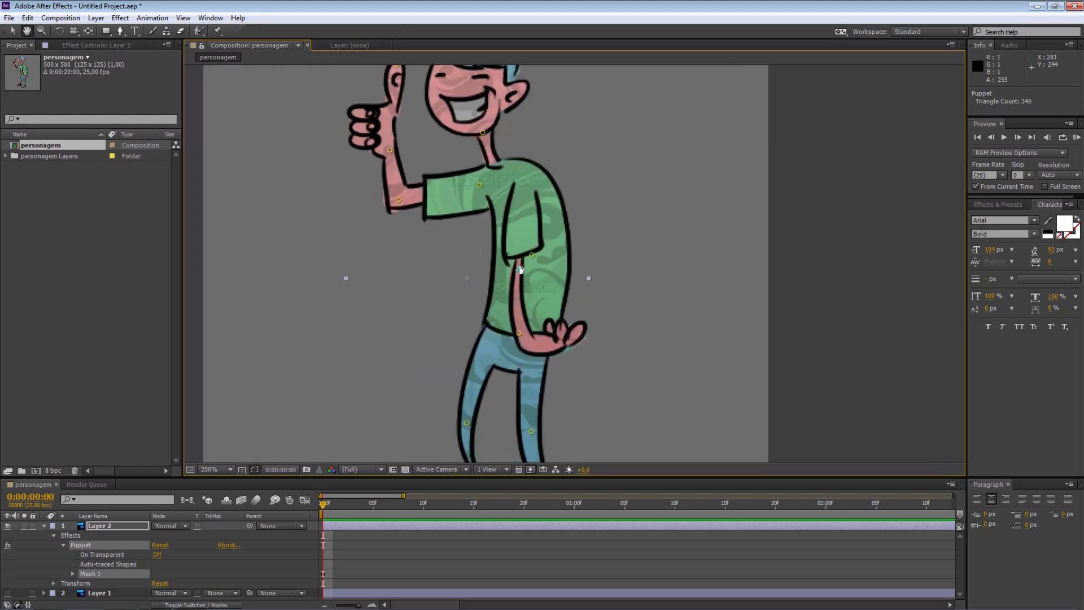
{"action": "key", "text": "/"}
{"action": "key", "text": "ctrl+p"}
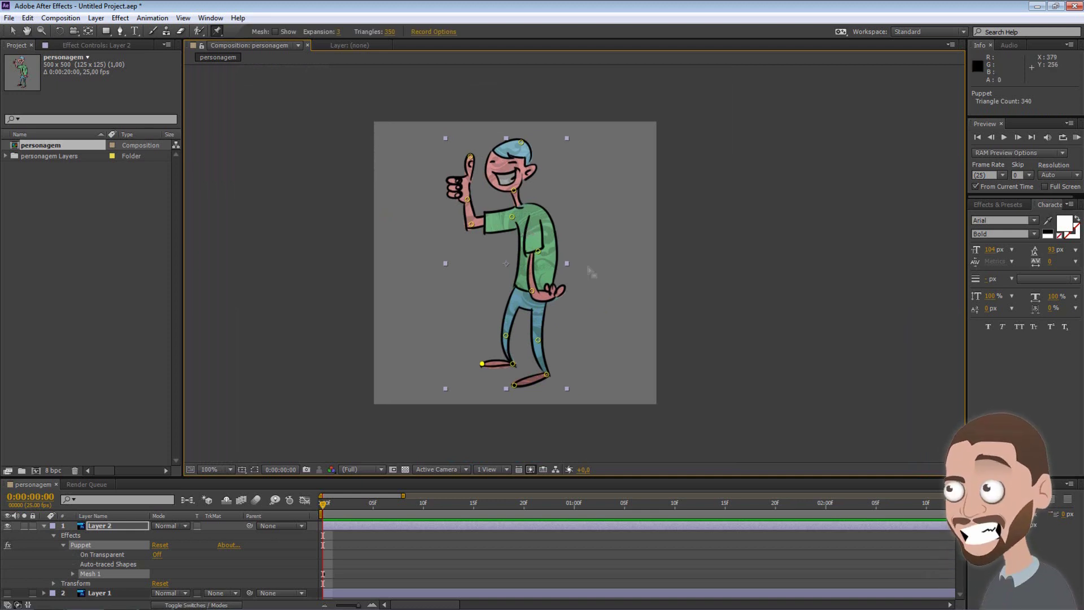
{"action": "left_click_drag", "start_coordinate": [452, 478], "coordinate": [450, 415]}
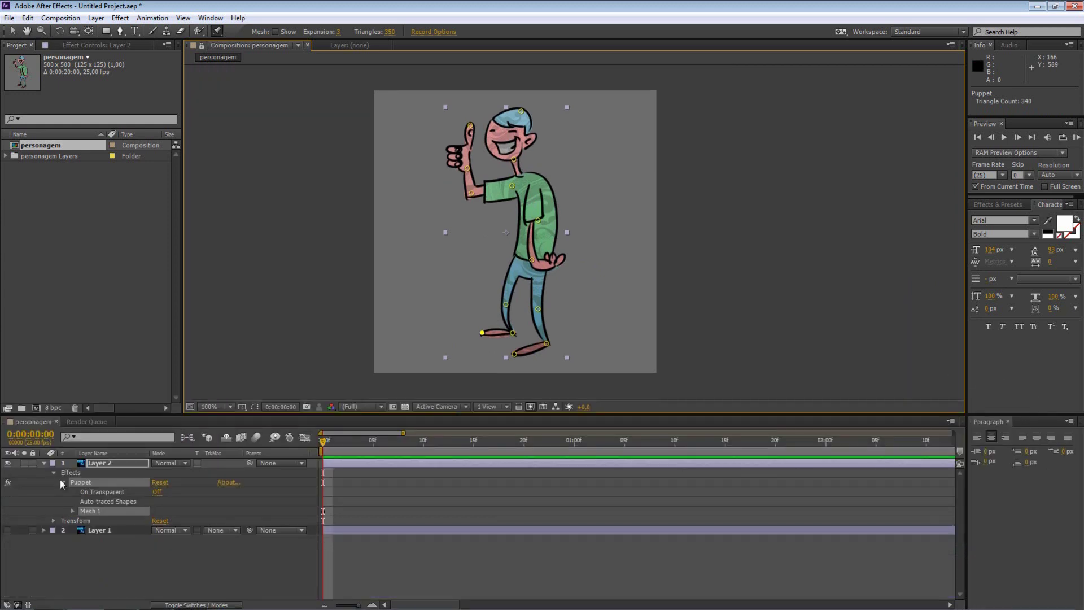
- Show pin keyframes with U and, at frame 10, lower the hand, elbow and thumb pins
{"action": "key", "text": "u"}
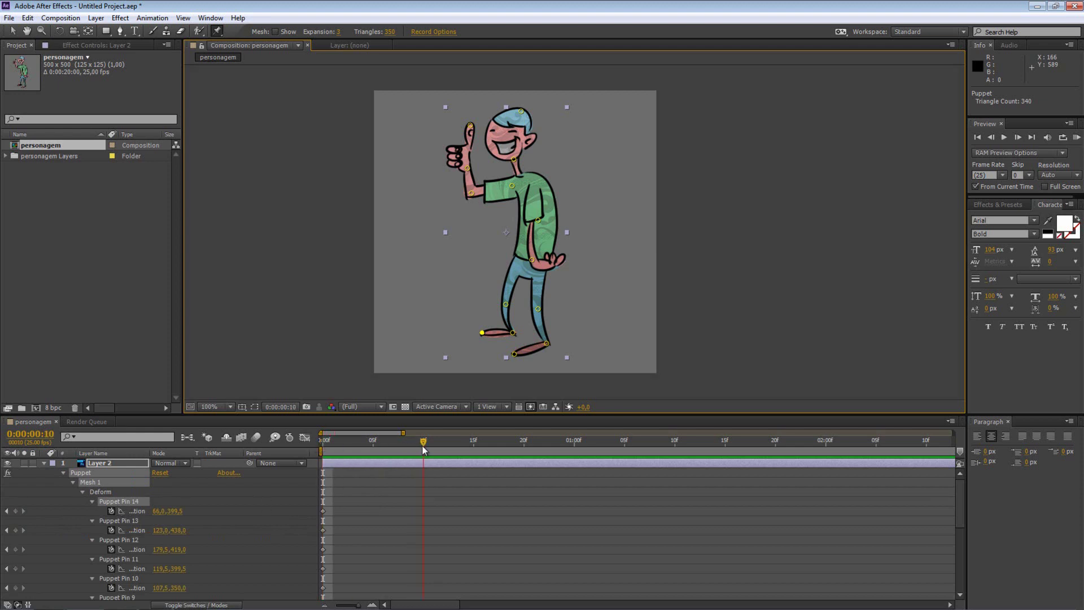
{"action": "left_click", "coordinate": [382, 460]}
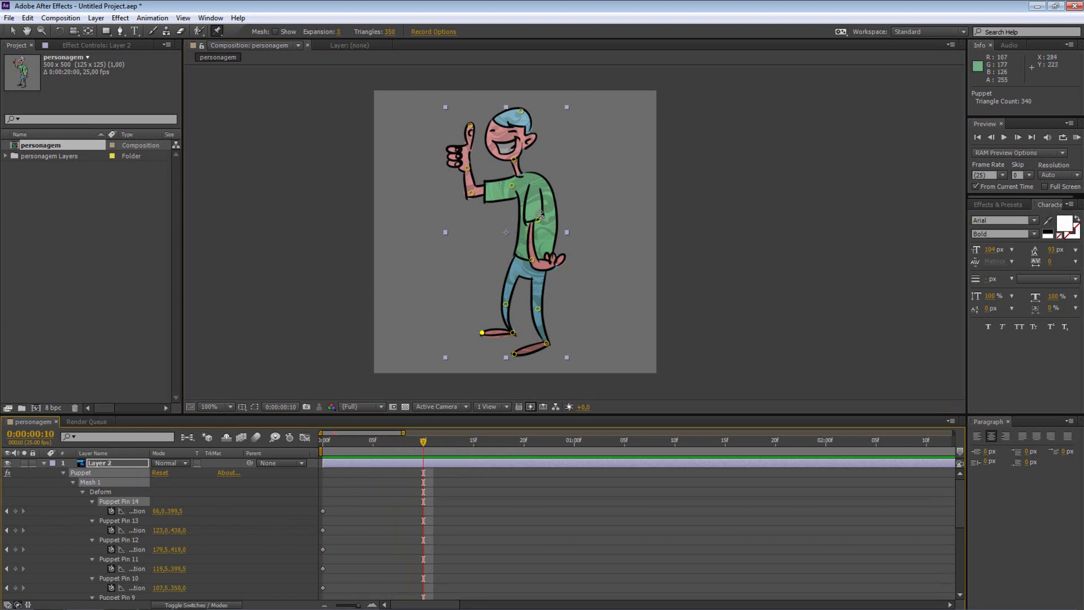
{"action": "left_click_drag", "start_coordinate": [533, 259], "coordinate": [531, 275]}
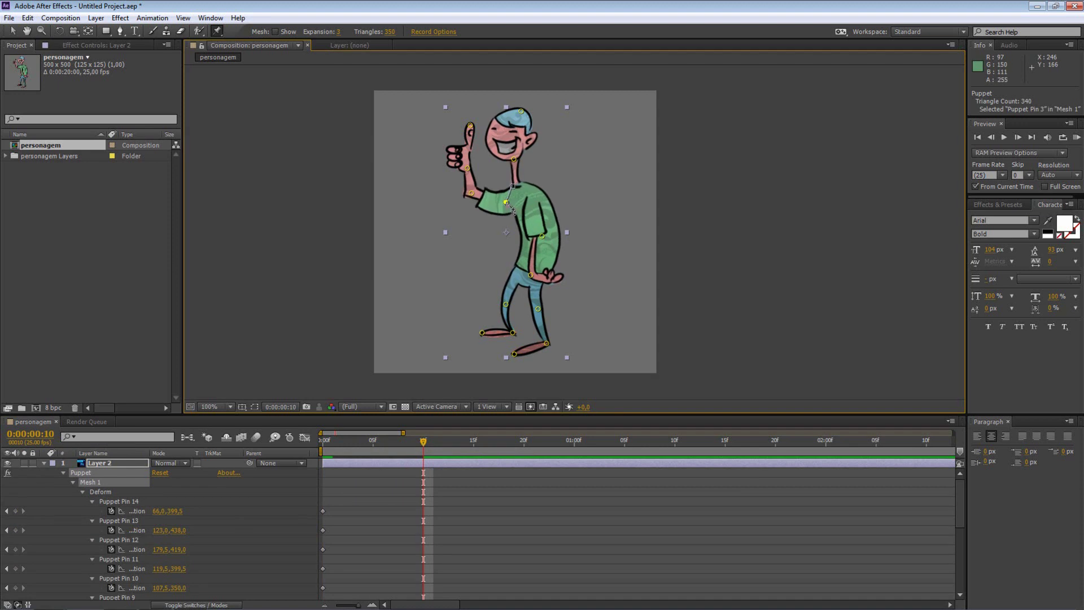
{"action": "left_click_drag", "start_coordinate": [470, 193], "coordinate": [469, 217]}
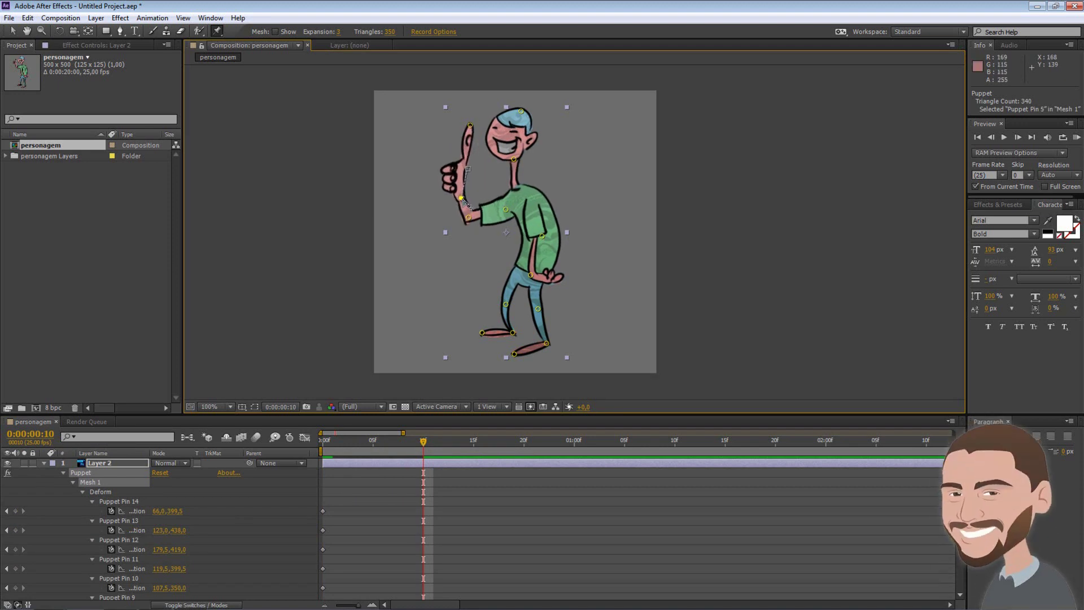
{"action": "left_click_drag", "start_coordinate": [471, 125], "coordinate": [459, 163]}
- Tilt the head forward and rotate the forearm and hand down toward the waist
{"action": "left_click_drag", "start_coordinate": [522, 112], "coordinate": [495, 137]}
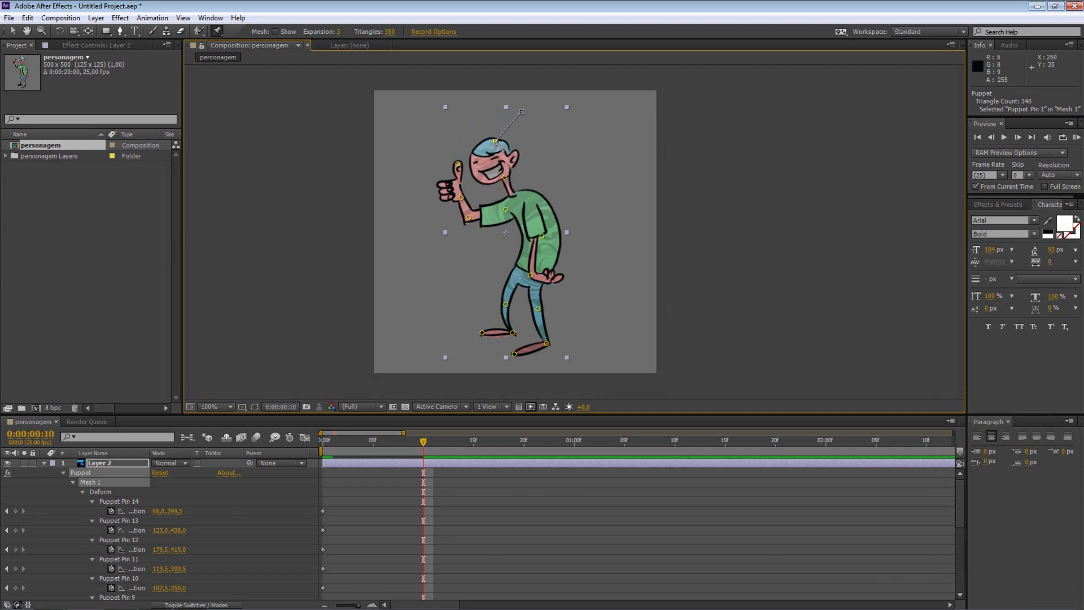
{"action": "mouse_move", "coordinate": [469, 217]}
{"action": "left_mouse_down"}
{"action": "mouse_move", "coordinate": [498, 246]}
{"action": "mouse_move", "coordinate": [508, 219]}
{"action": "left_mouse_up"}
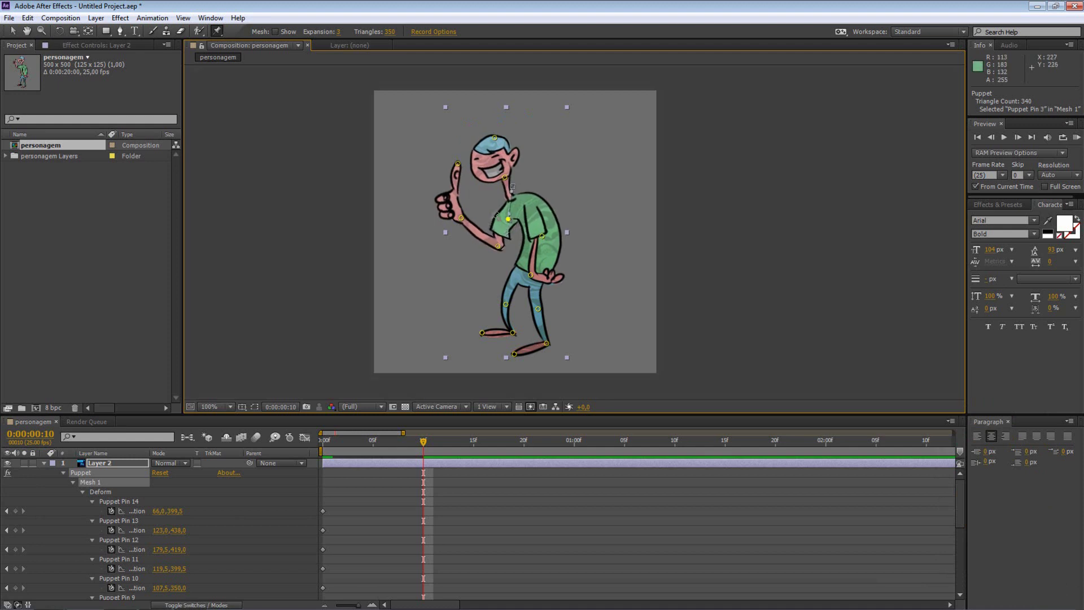
{"action": "mouse_move", "coordinate": [458, 164]}
{"action": "left_mouse_down"}
{"action": "mouse_move", "coordinate": [473, 237]}
{"action": "mouse_move", "coordinate": [461, 234]}
{"action": "left_mouse_up"}
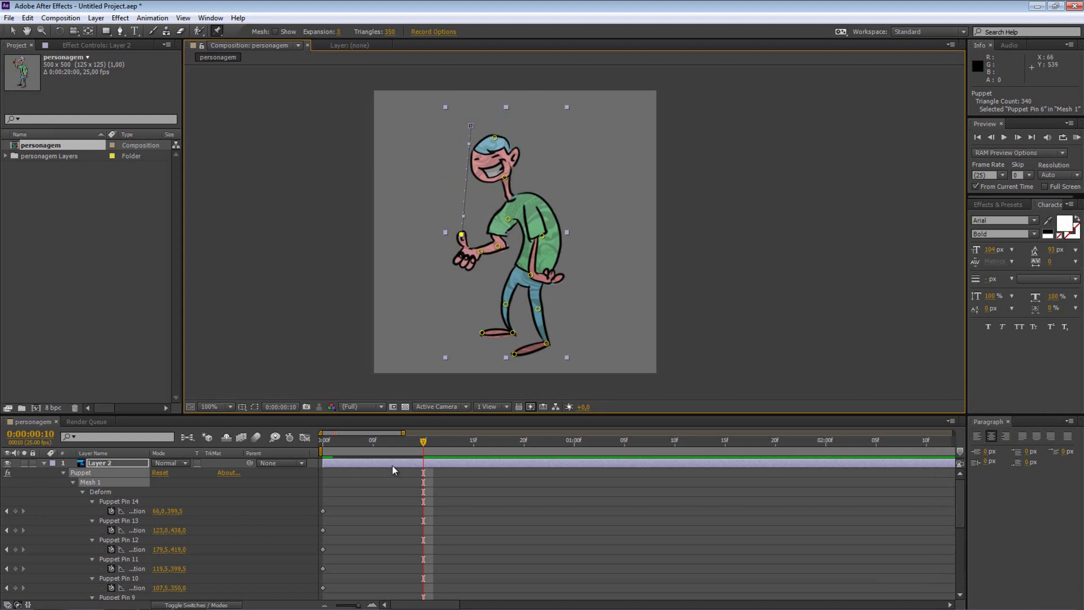
{"action": "left_click_drag", "start_coordinate": [423, 441], "coordinate": [426, 450]}
{"action": "left_click_drag", "start_coordinate": [507, 452], "coordinate": [524, 450]}
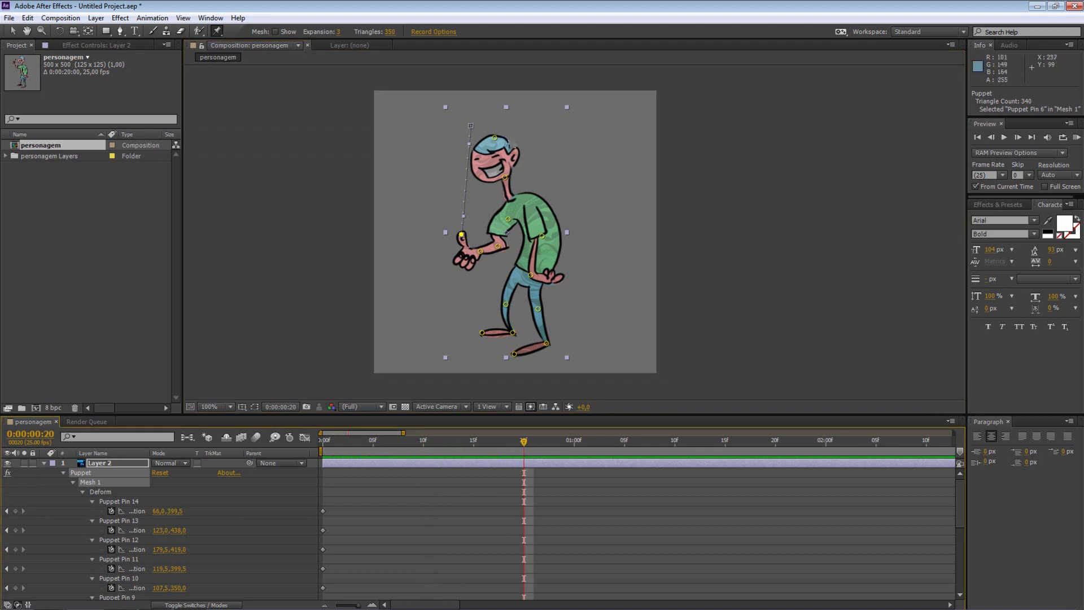
- At frame 20, stretch the head up and raise the arm back into a thumbs-up
{"action": "left_click_drag", "start_coordinate": [495, 138], "coordinate": [530, 100]}
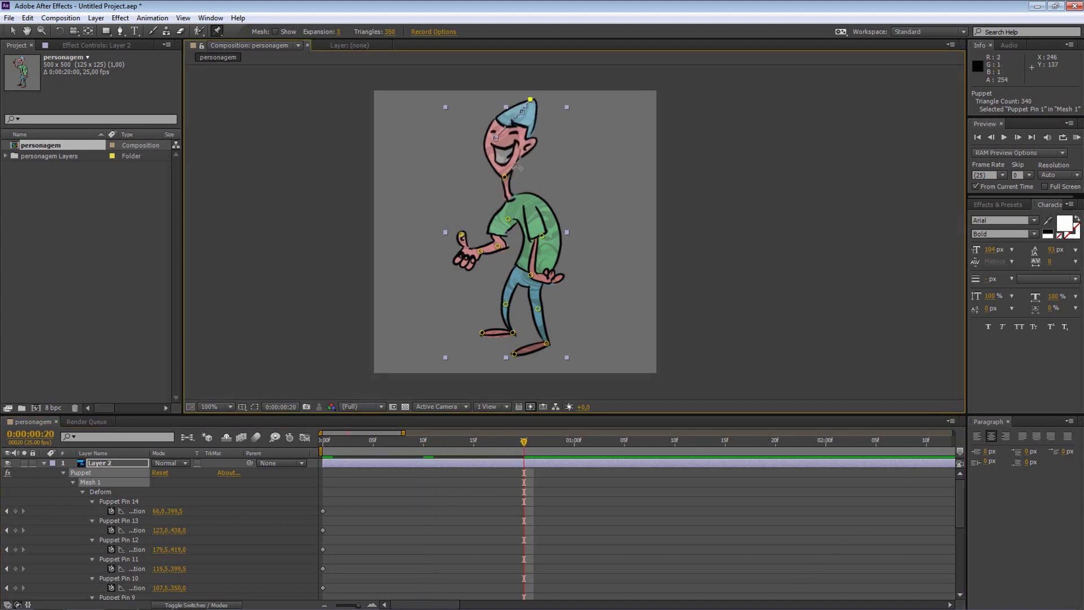
{"action": "left_click_drag", "start_coordinate": [505, 177], "coordinate": [524, 152]}
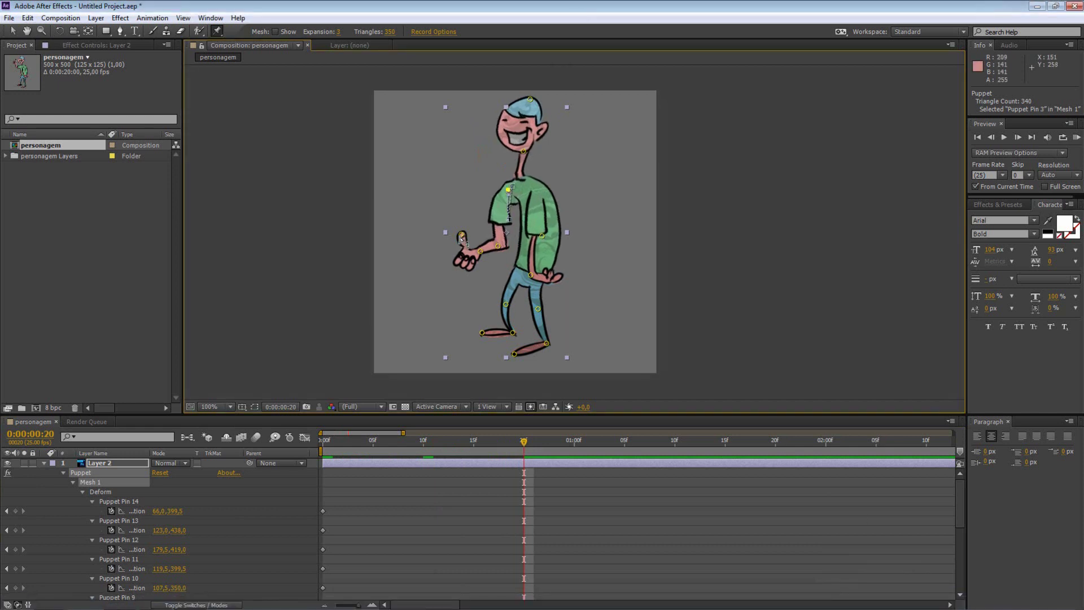
{"action": "left_click_drag", "start_coordinate": [462, 235], "coordinate": [474, 100]}
{"action": "left_click_drag", "start_coordinate": [480, 251], "coordinate": [475, 160]}
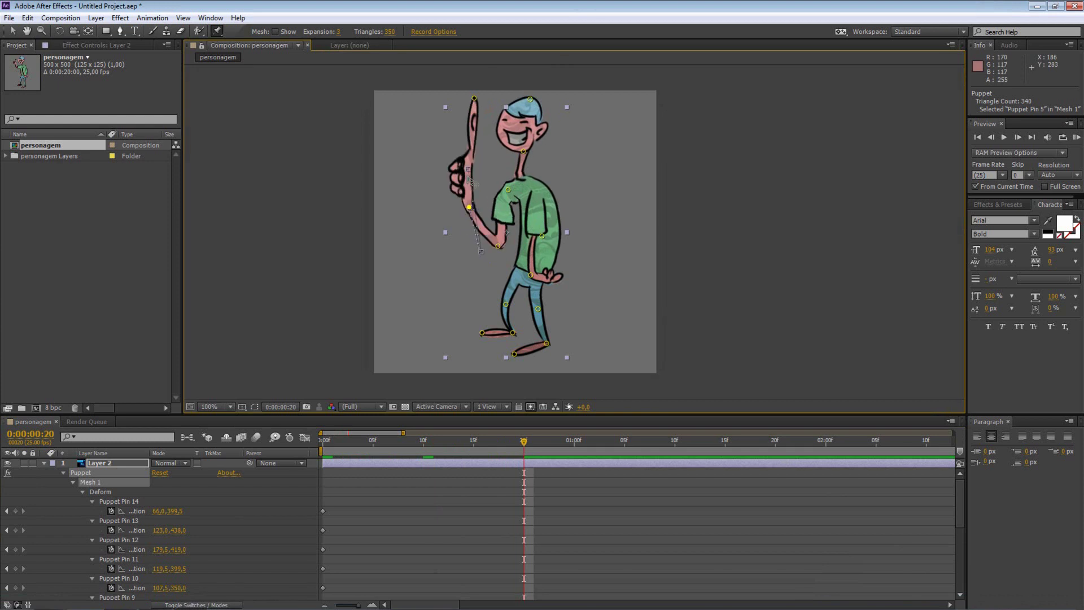
{"action": "left_click_drag", "start_coordinate": [498, 245], "coordinate": [465, 192]}
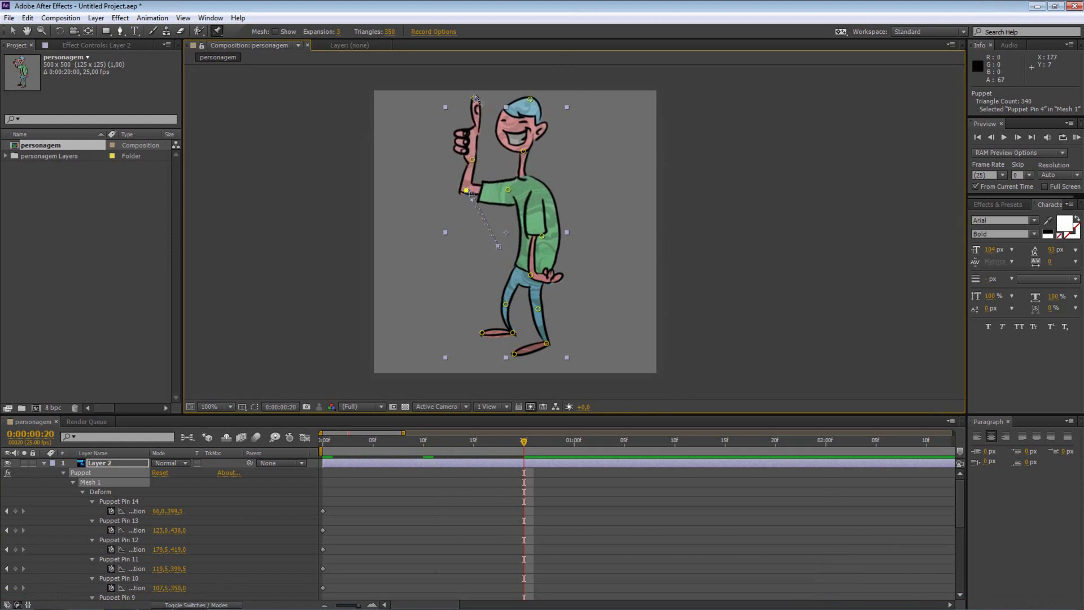
- Re-bend the thumb and elbow, lift the torso and hip pins, then preview from the start
{"action": "left_click_drag", "start_coordinate": [473, 95], "coordinate": [486, 96]}
{"action": "left_click_drag", "start_coordinate": [472, 159], "coordinate": [479, 143]}
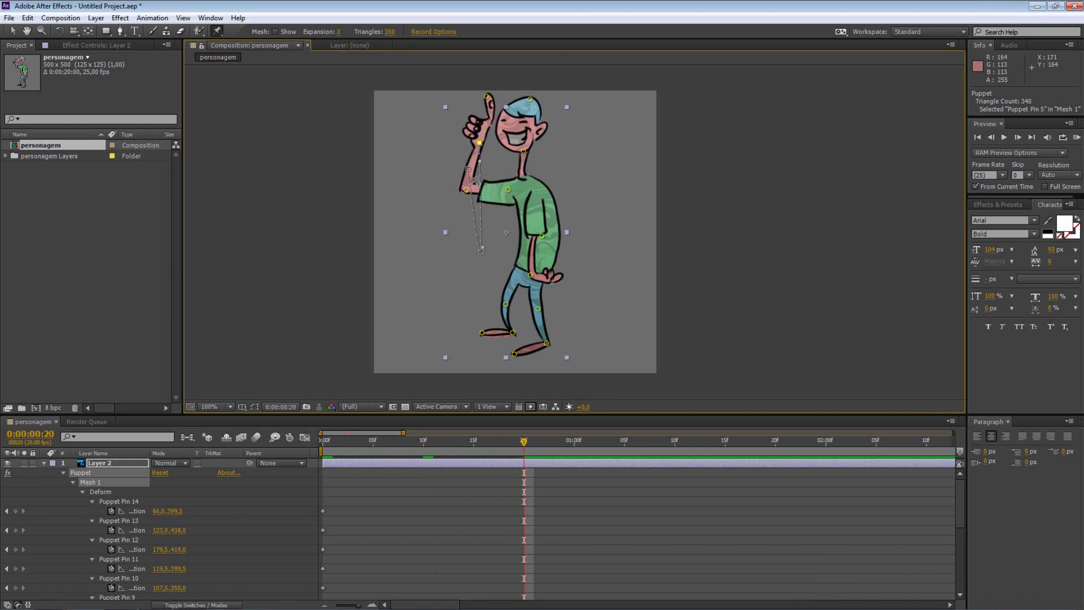
{"action": "left_click_drag", "start_coordinate": [466, 189], "coordinate": [464, 176]}
{"action": "left_click_drag", "start_coordinate": [541, 236], "coordinate": [538, 216]}
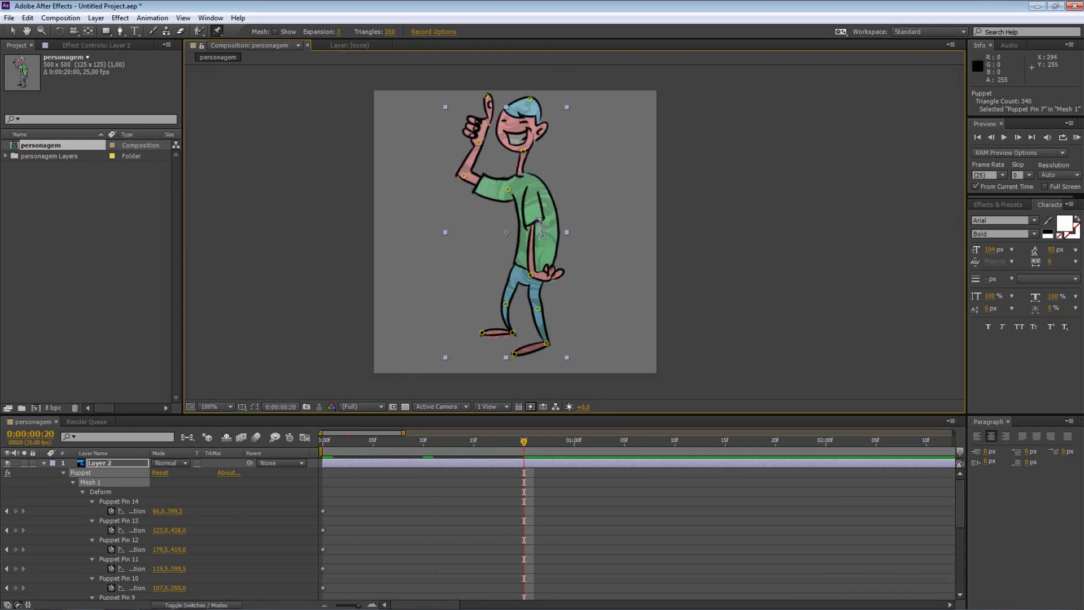
{"action": "left_click_drag", "start_coordinate": [531, 275], "coordinate": [531, 260]}
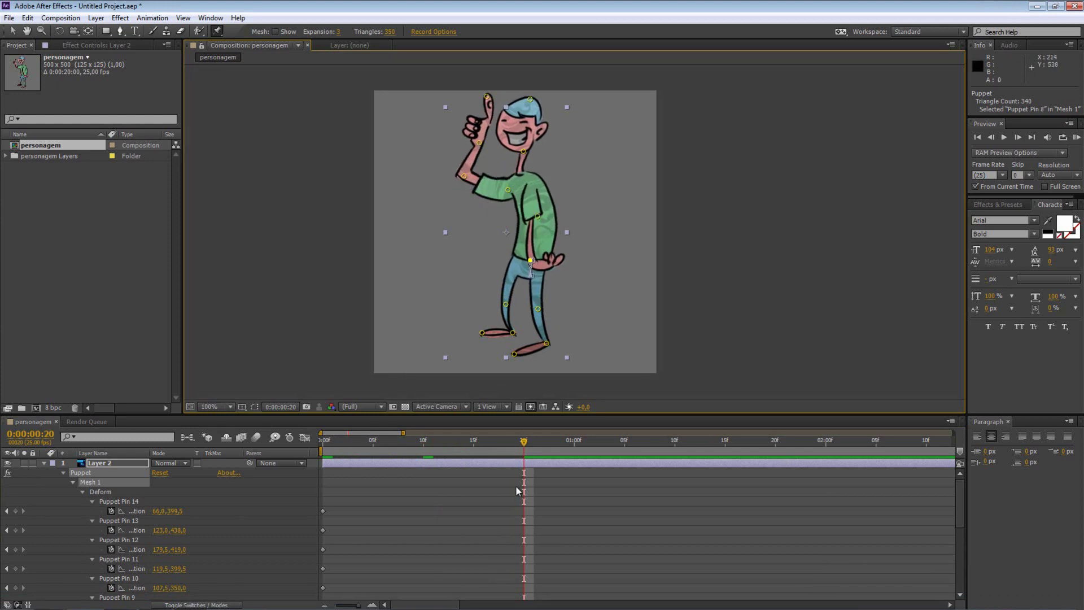
{"action": "left_click_drag", "start_coordinate": [524, 441], "coordinate": [266, 445]}
{"action": "key", "text": "space"}
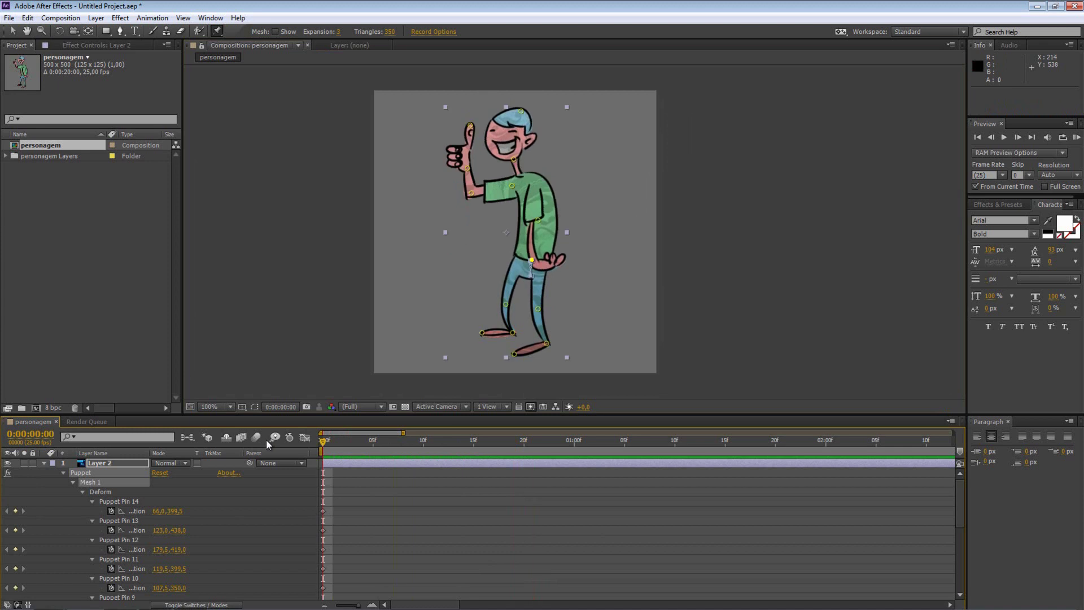
- Shift the 1-second keyframes to 1:05 and paste the frame-0 pin keyframes there
{"action": "mouse_move", "coordinate": [359, 446]}
{"action": "left_mouse_down"}
{"action": "mouse_move", "coordinate": [574, 441]}
{"action": "mouse_move", "coordinate": [556, 330]}
{"action": "mouse_move", "coordinate": [424, 351]}
{"action": "left_mouse_up"}
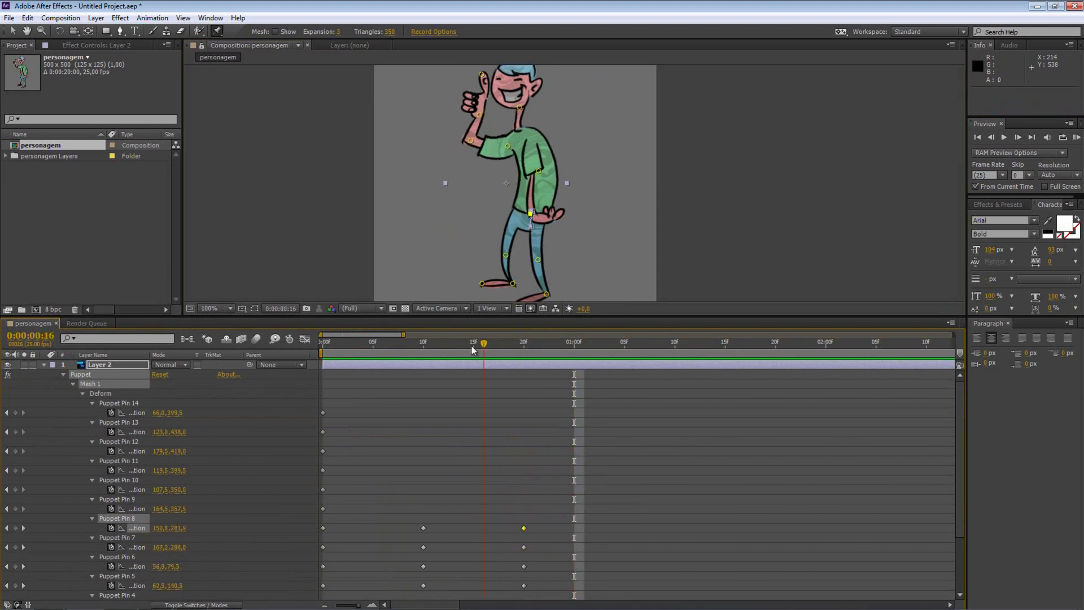
{"action": "left_click_drag", "start_coordinate": [629, 365], "coordinate": [628, 364]}
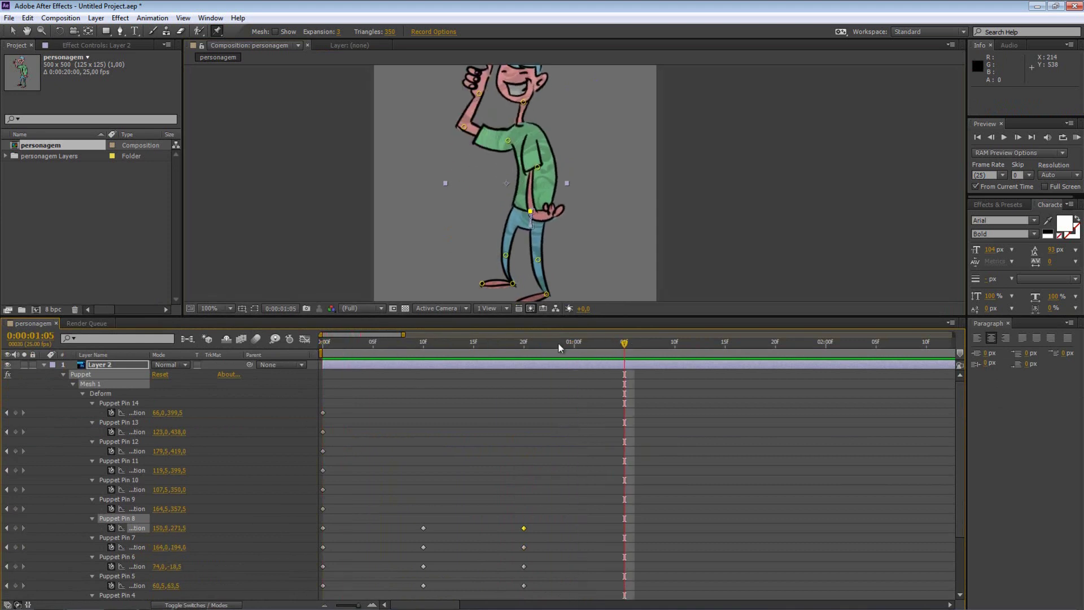
{"action": "left_click_drag", "start_coordinate": [344, 394], "coordinate": [289, 599]}
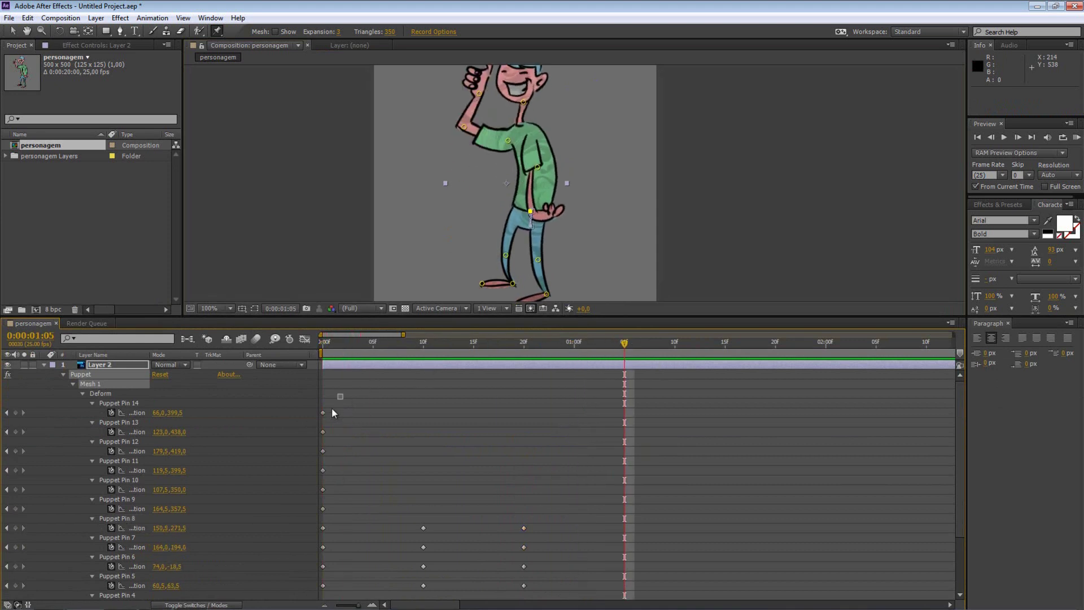
{"action": "key", "text": "ctrl+c"}
{"action": "key", "text": "ctrl+v"}
- Scrub the new pose and preview the looping animation from the first frame
{"action": "left_click_drag", "start_coordinate": [624, 408], "coordinate": [516, 408]}
{"action": "mouse_move", "coordinate": [494, 346]}
{"action": "left_mouse_down"}
{"action": "mouse_move", "coordinate": [323, 354]}
{"action": "mouse_move", "coordinate": [625, 354]}
{"action": "left_mouse_up"}
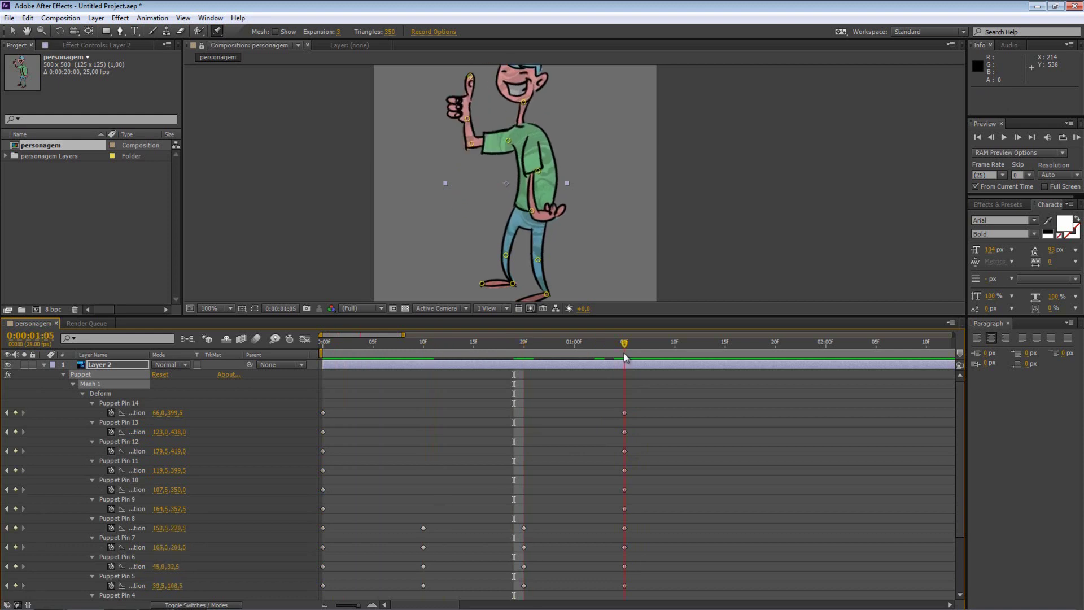
{"action": "key", "text": "Home"}
{"action": "key", "text": "KP_0"}
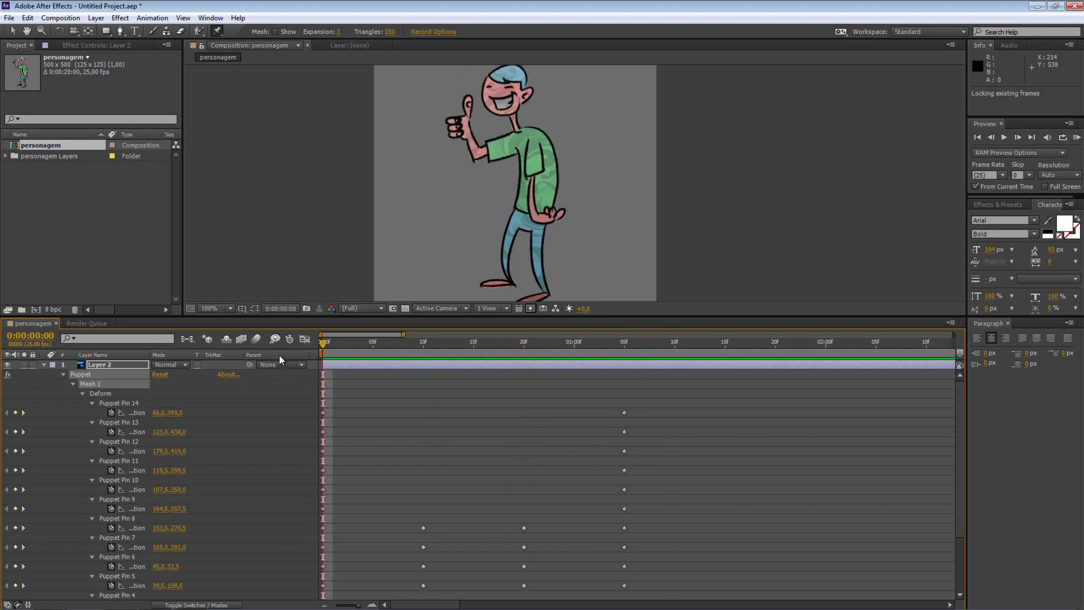
{"action": "key", "text": "space"}
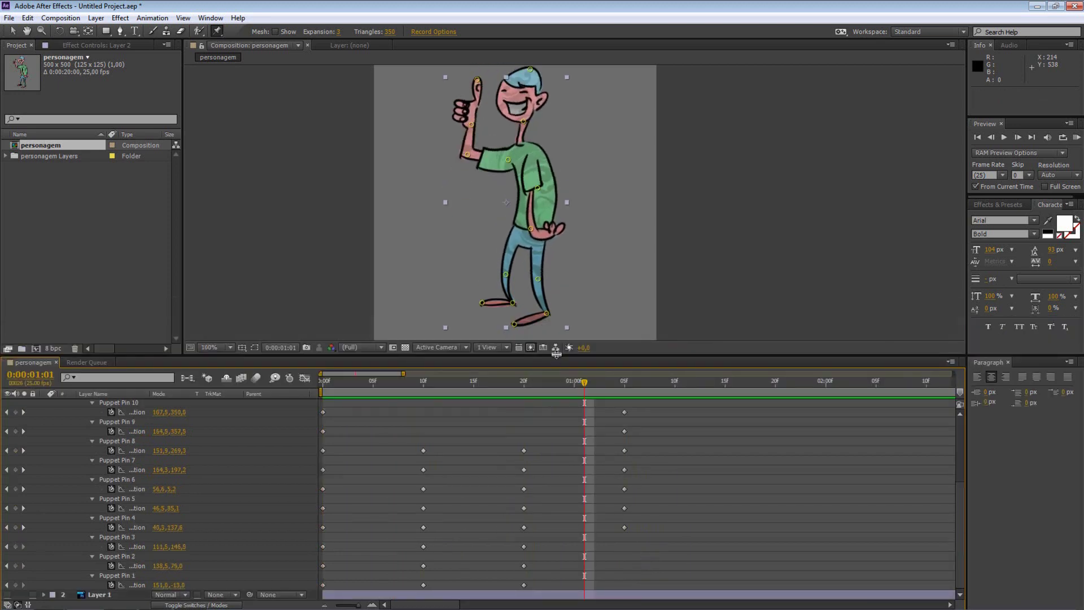
- Copy the frame-0 keyframes of pins 3, 2 and 1 to 0:00:01:05
{"action": "left_click_drag", "start_coordinate": [553, 358], "coordinate": [551, 243]}
{"action": "left_click", "coordinate": [624, 271]}
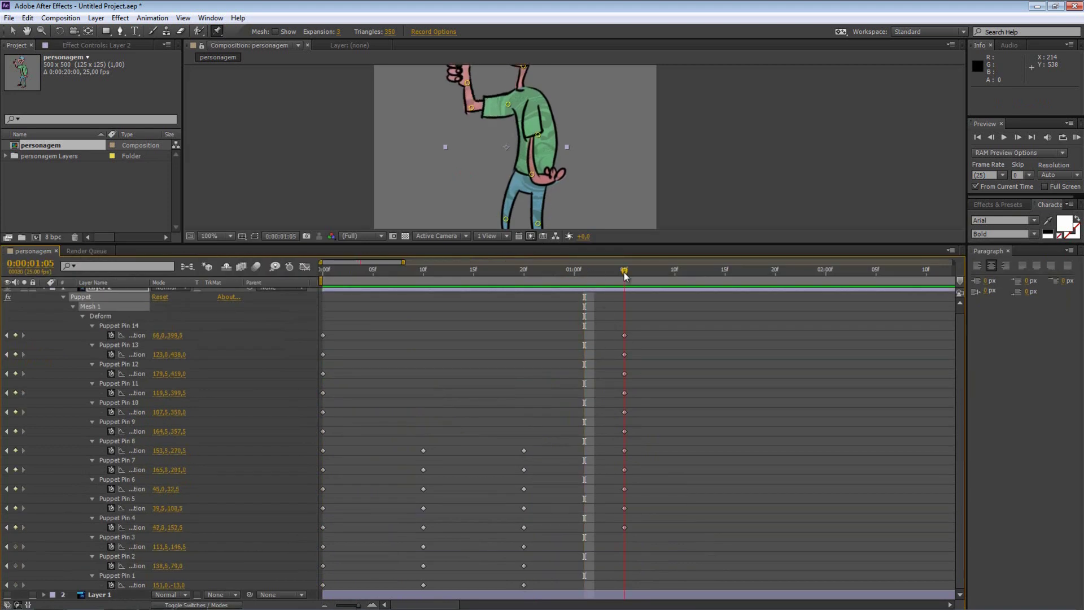
{"action": "left_click_drag", "start_coordinate": [349, 539], "coordinate": [318, 590]}
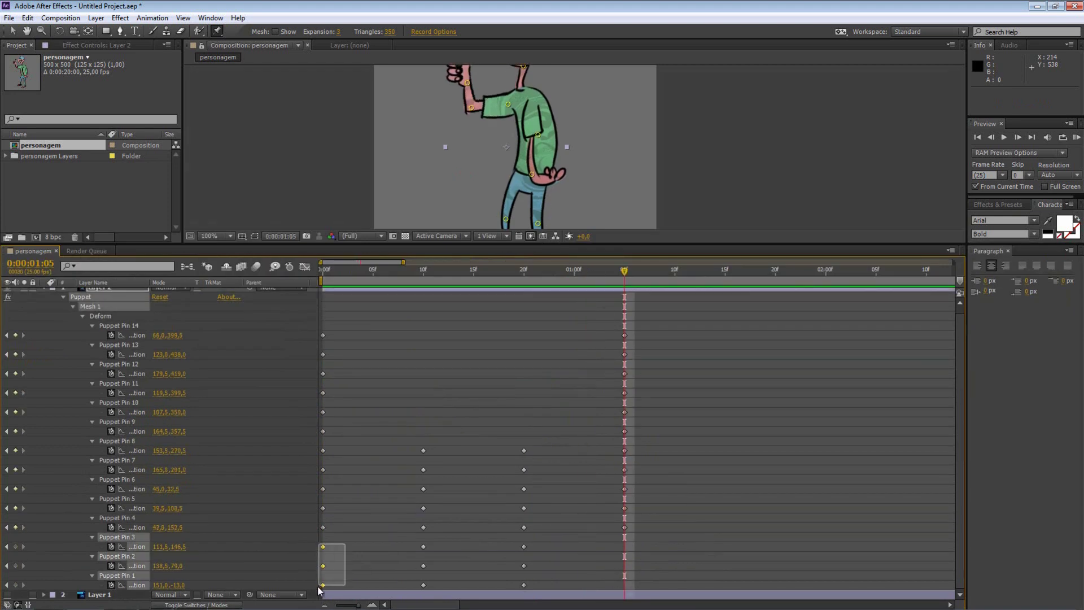
{"action": "key", "text": "ctrl+c"}
{"action": "key", "text": "ctrl+v"}
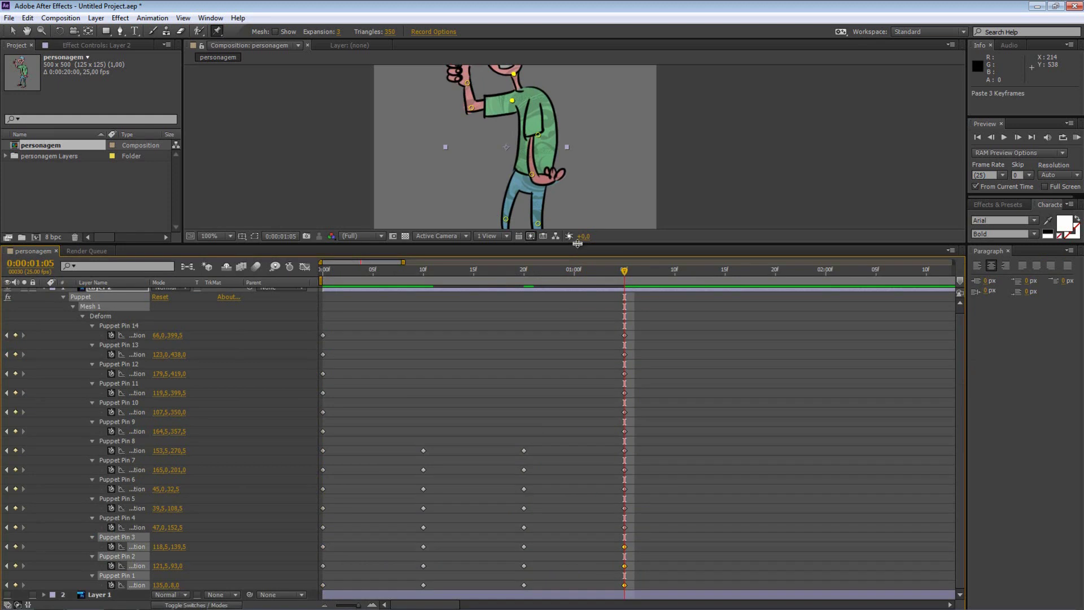
- Restore the viewer size, preview the animation twice, and collapse Layer 2's properties
{"action": "left_click_drag", "start_coordinate": [577, 243], "coordinate": [576, 368]}
{"action": "key", "text": "KP_0"}
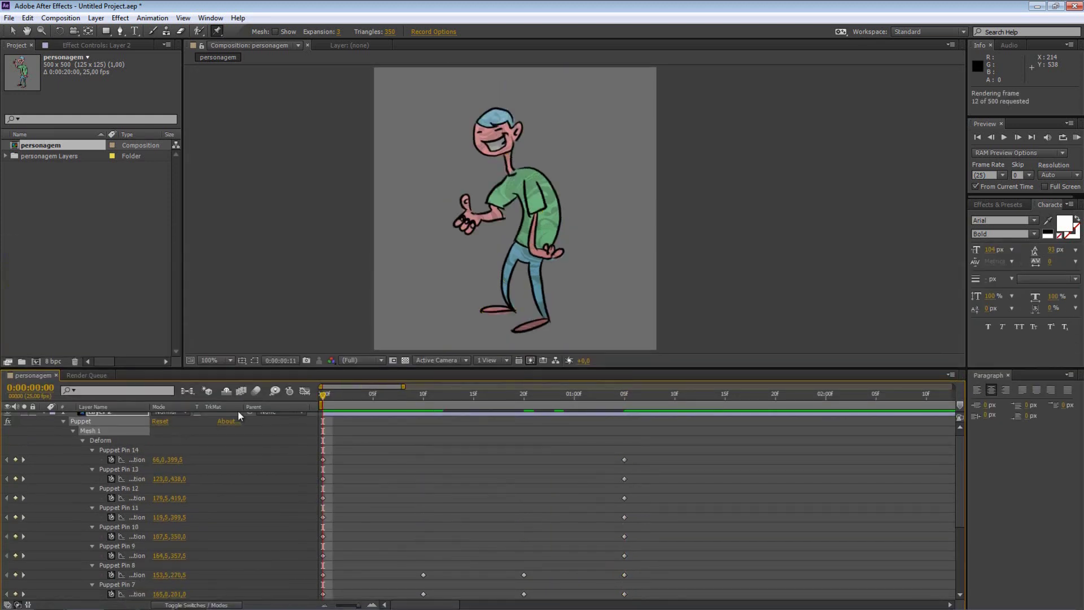
{"action": "key", "text": "space"}
{"action": "key", "text": "KP_0"}
{"action": "key", "text": "space"}
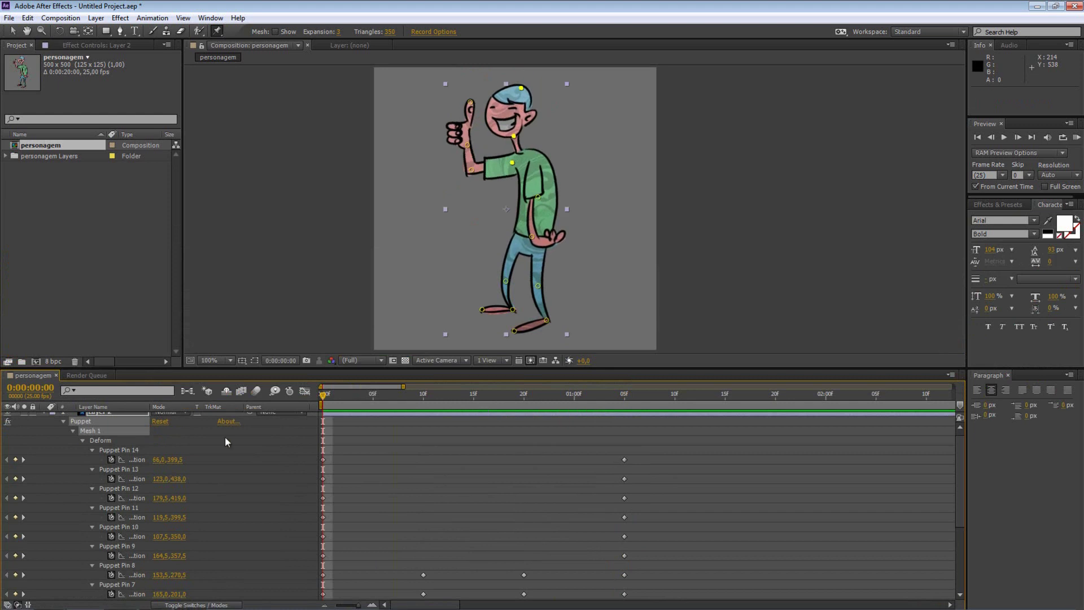
{"action": "left_click", "coordinate": [43, 416]}
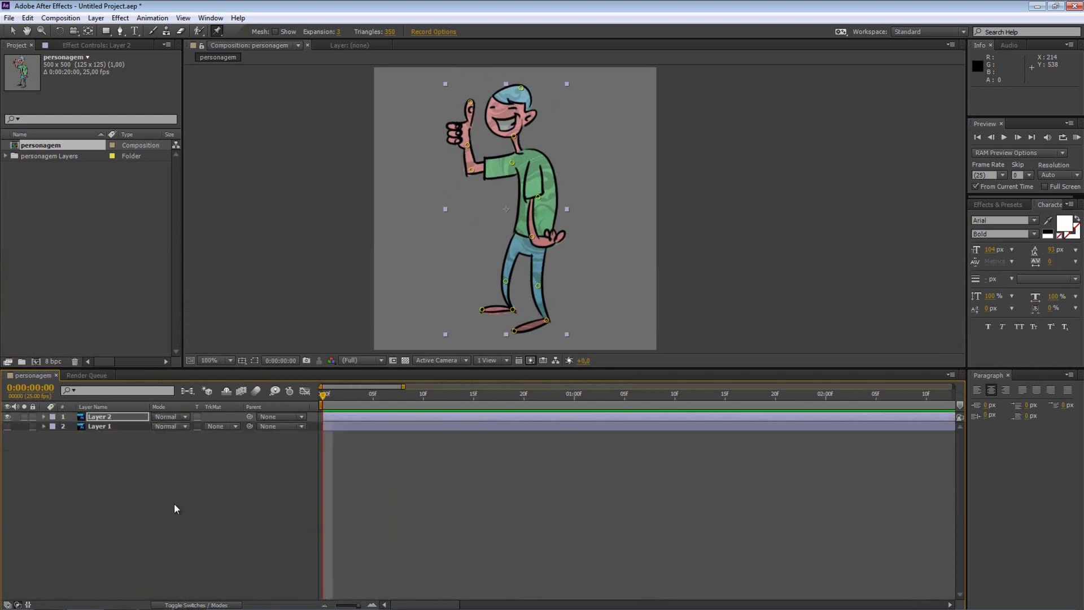
- Make Layer 1 visible again and reveal Layer 2's keyframed pins with U
{"action": "left_click", "coordinate": [290, 503]}
{"action": "left_click", "coordinate": [7, 427]}
{"action": "left_click", "coordinate": [112, 418]}
{"action": "left_click", "coordinate": [101, 427]}
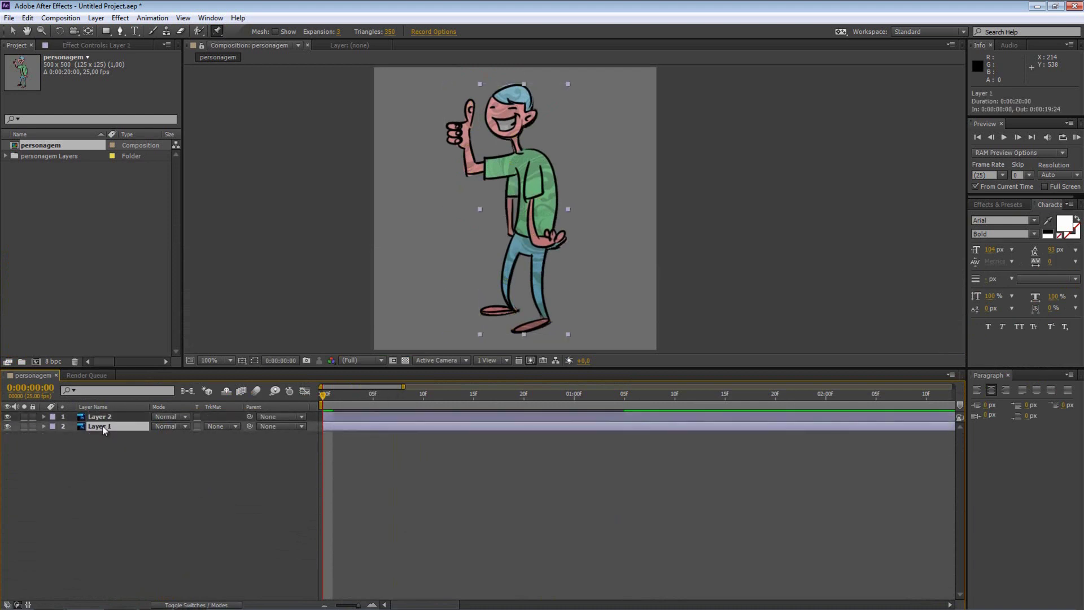
{"action": "key", "text": "ctrl+a"}
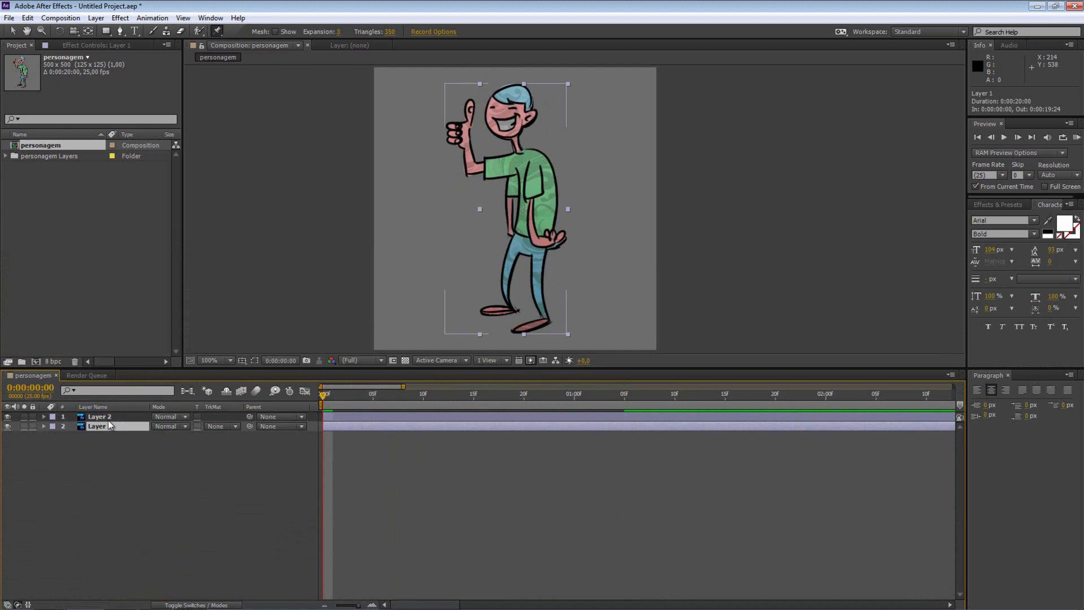
{"action": "left_click", "coordinate": [398, 489]}
{"action": "key", "text": "u"}
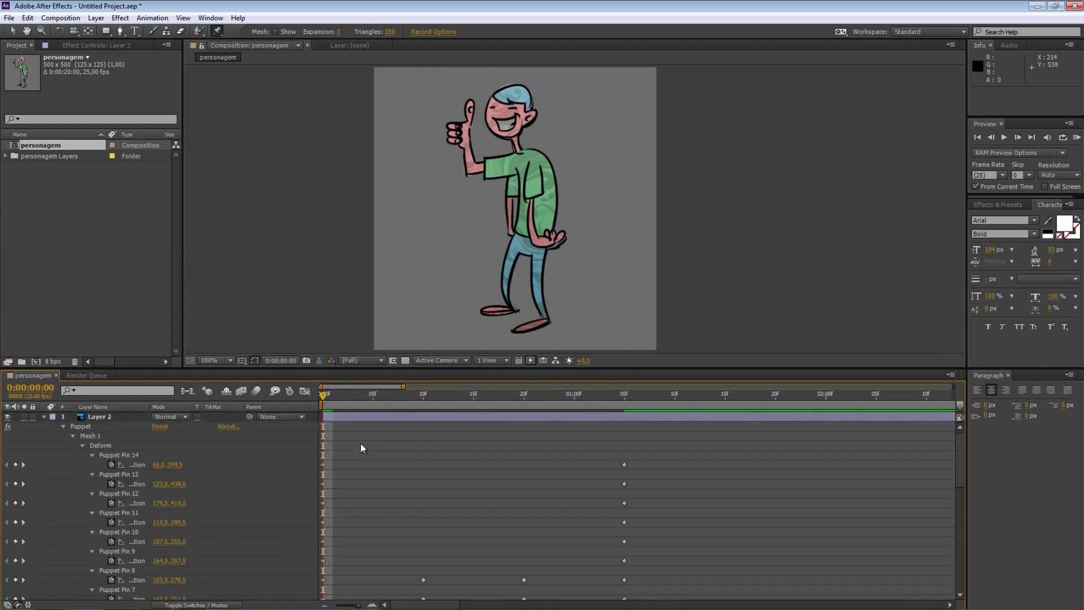
- Scrub the time indicator to 0:00:00:12, where the second pose begins
{"action": "left_click_drag", "start_coordinate": [349, 399], "coordinate": [425, 398]}
{"action": "mouse_move", "coordinate": [425, 398]}
{"action": "left_mouse_down"}
{"action": "mouse_move", "coordinate": [474, 401]}
{"action": "mouse_move", "coordinate": [427, 411]}
{"action": "left_mouse_up"}
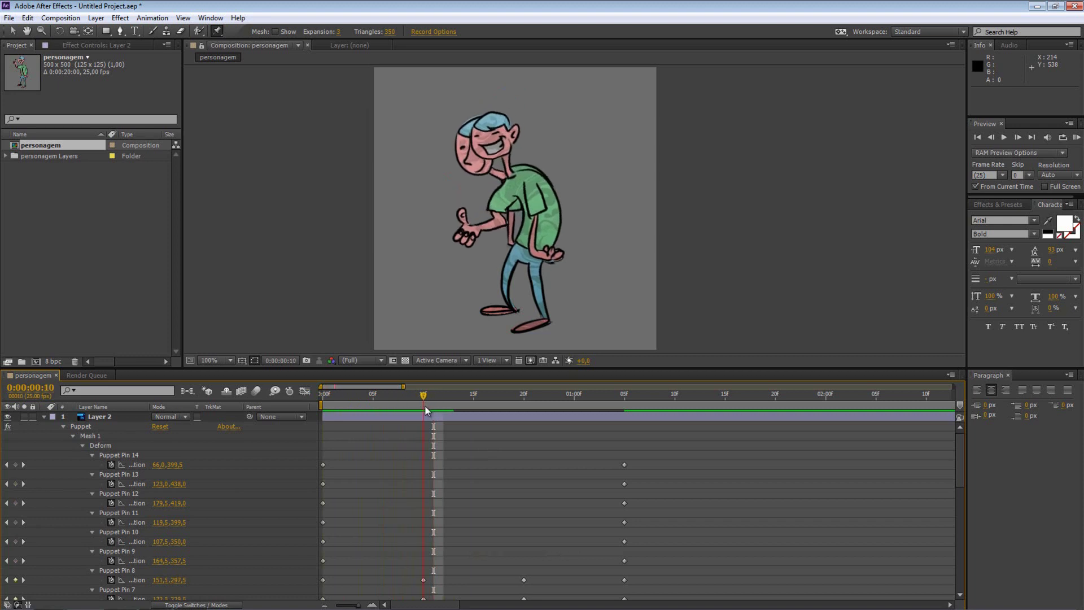
{"action": "left_click_drag", "start_coordinate": [426, 410], "coordinate": [445, 405]}
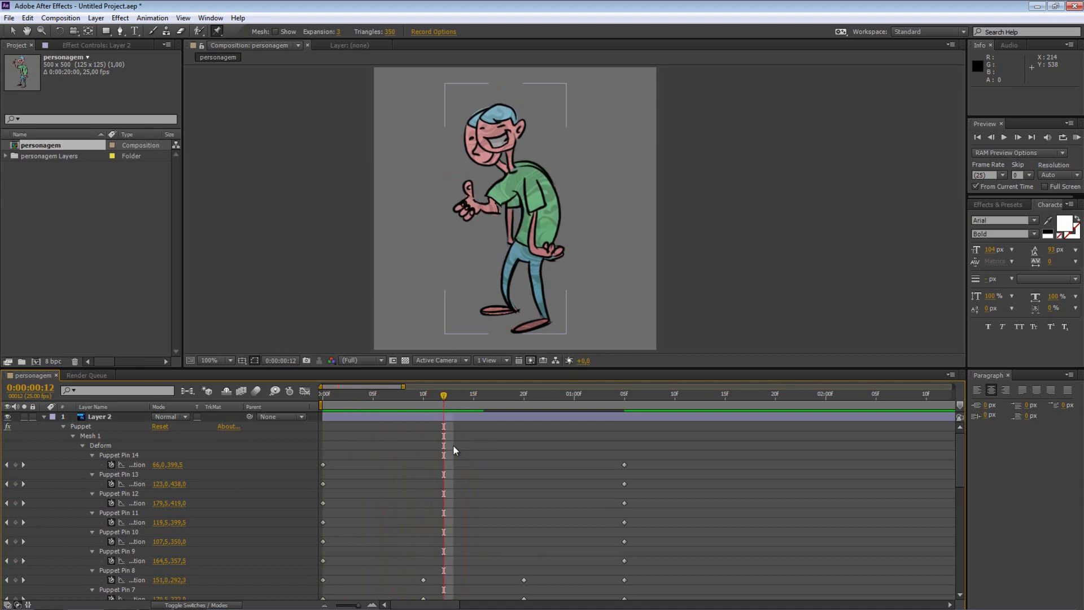
- Zoom the timeline out and trim Layer 1's out-point to 0:00:00:12
{"action": "left_click", "coordinate": [44, 417]}
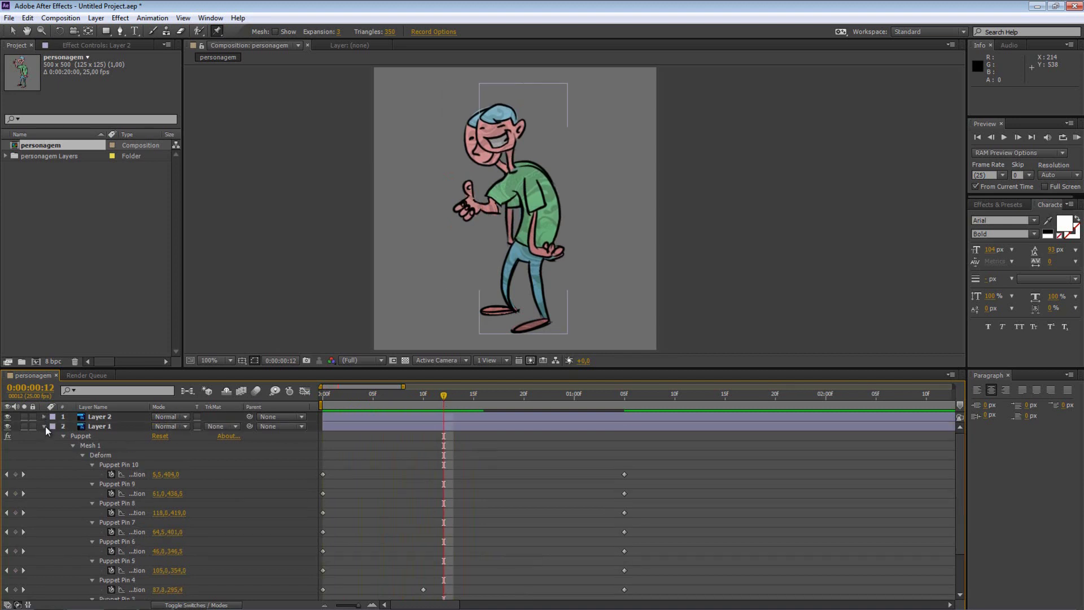
{"action": "left_click", "coordinate": [398, 427]}
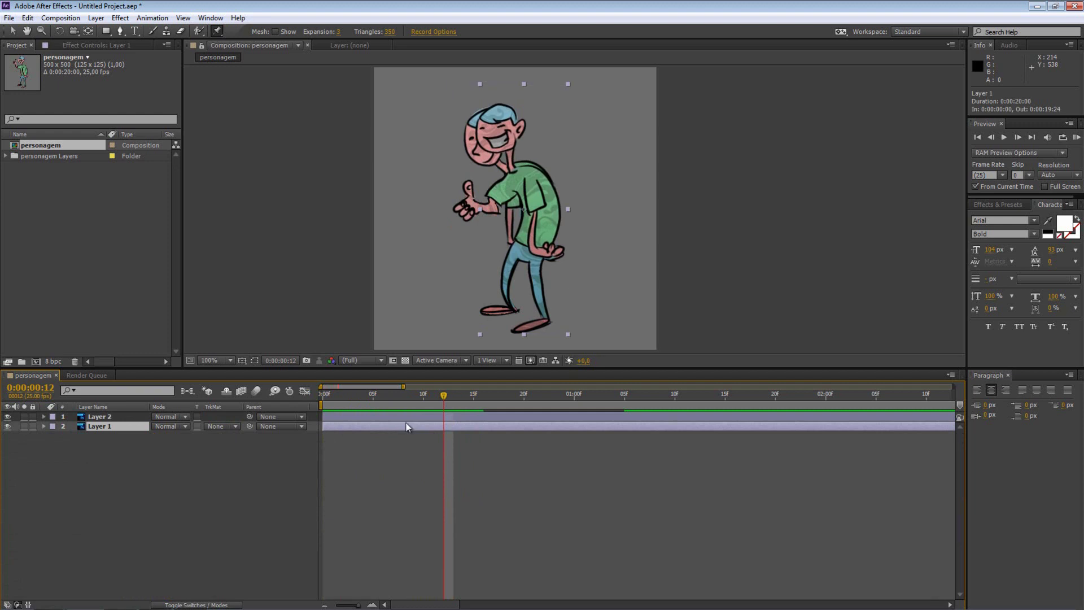
{"action": "key", "text": "minus"}
{"action": "key", "text": "minus"}
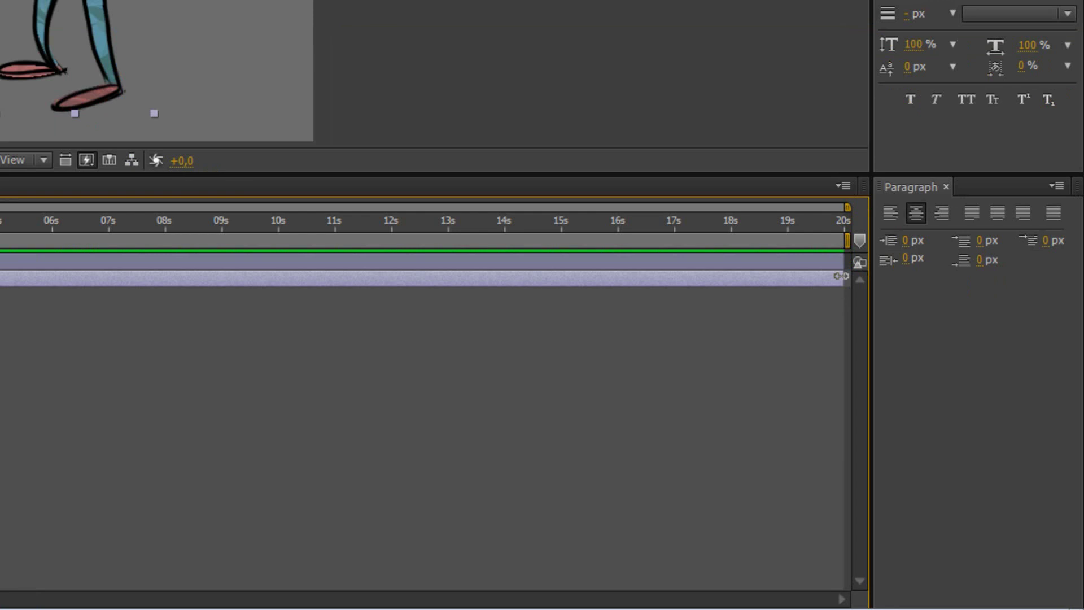
{"action": "left_click_drag", "start_coordinate": [841, 282], "coordinate": [0, 282]}
{"action": "left_click_drag", "start_coordinate": [368, 439], "coordinate": [349, 435]}
- Zoom the timeline back into the first seconds and select Layer 2
{"action": "left_click", "coordinate": [344, 417]}
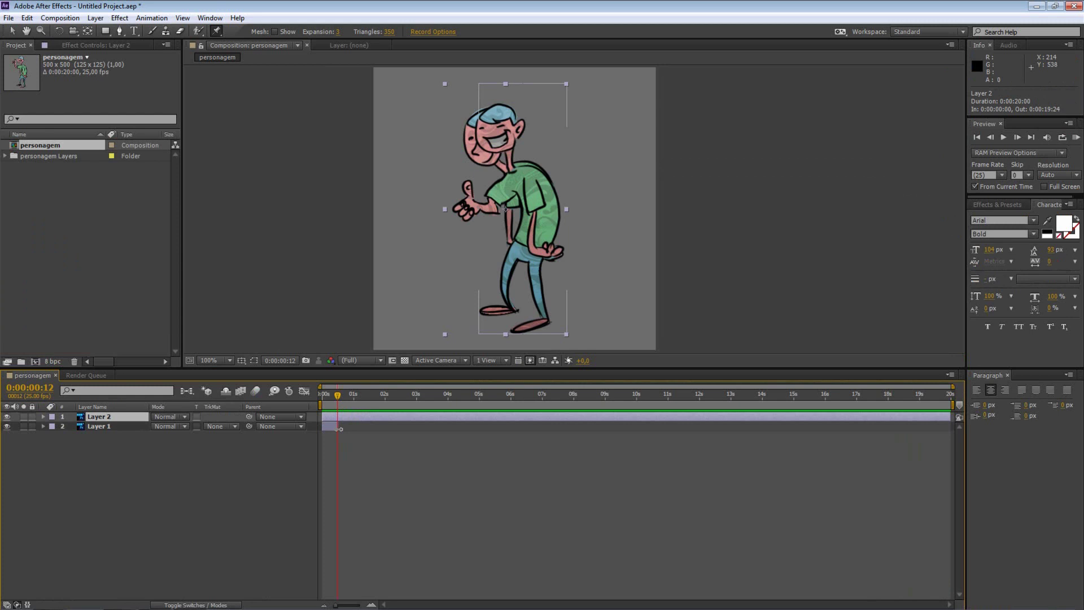
{"action": "key", "text": "equal"}
{"action": "key", "text": "equal"}
{"action": "left_click", "coordinate": [459, 531]}
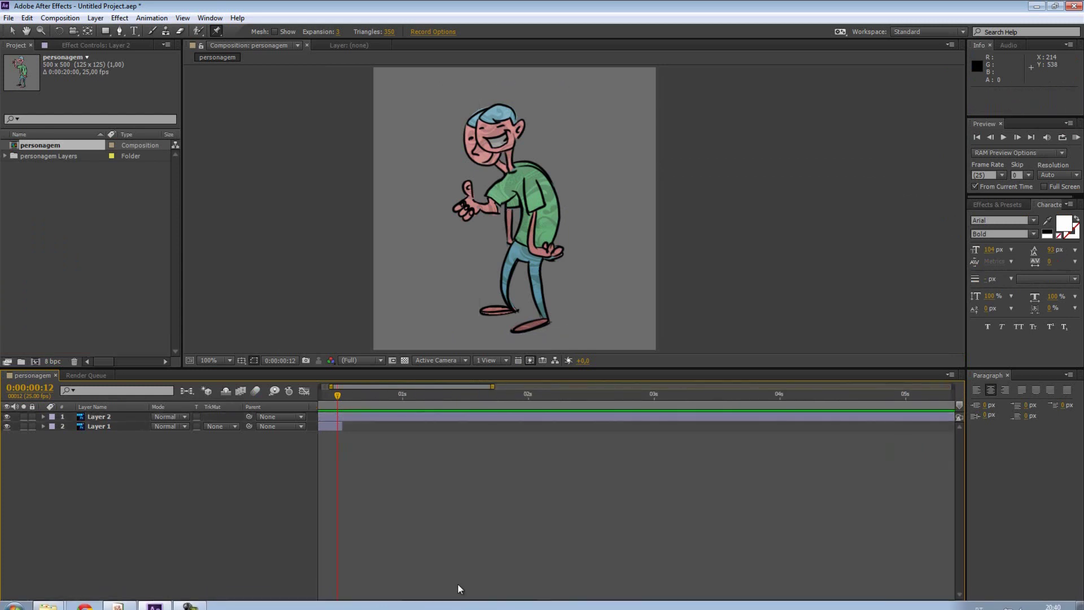
{"action": "scroll", "coordinate": [421, 528], "scroll_direction": "left", "scroll_amount": 2}
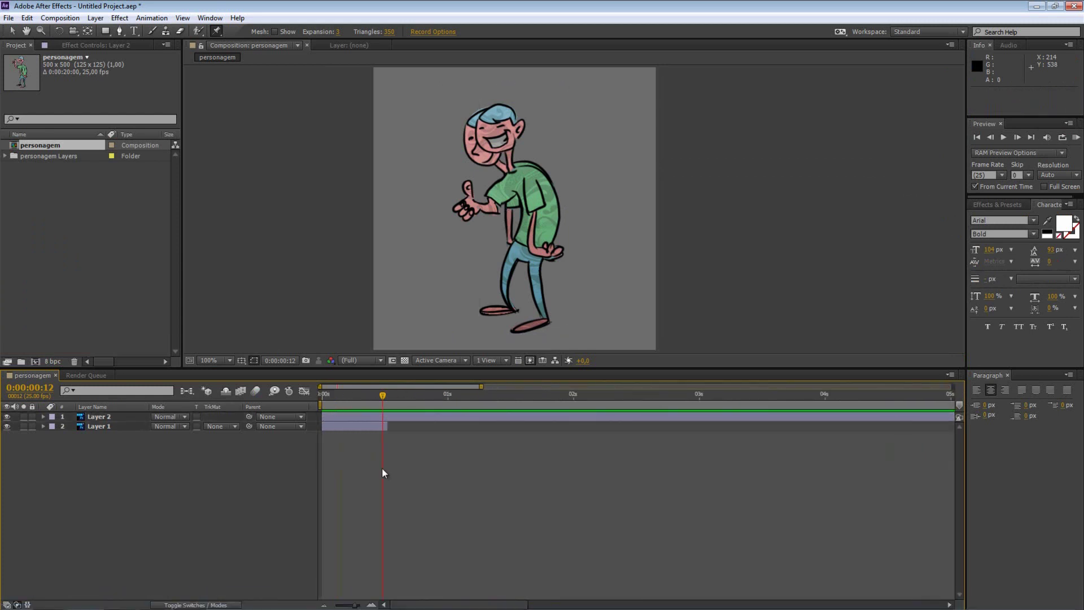
{"action": "key", "text": "equal"}
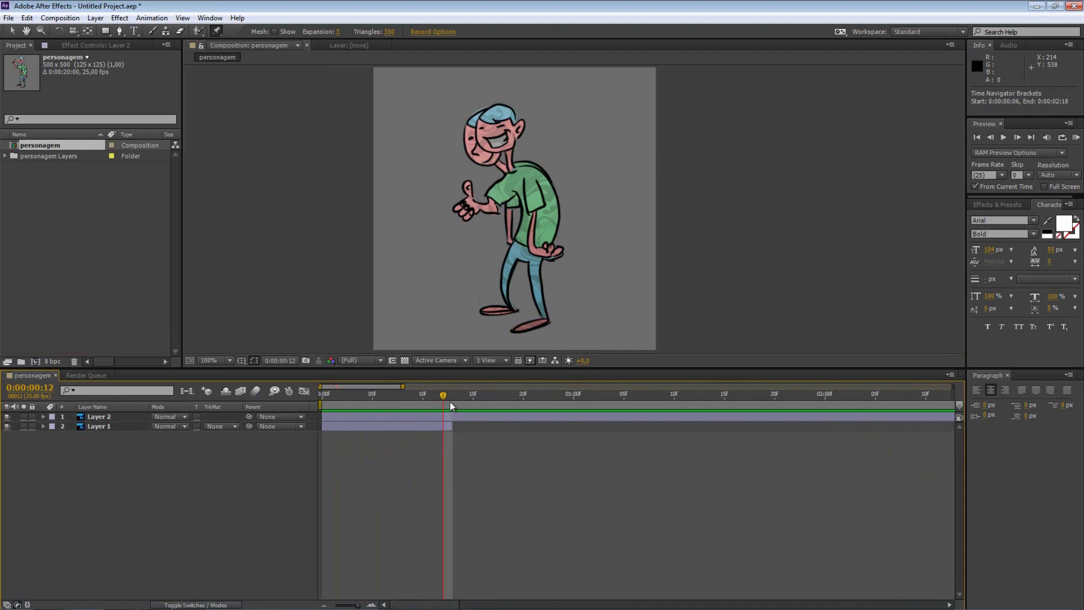
{"action": "left_click", "coordinate": [446, 417]}
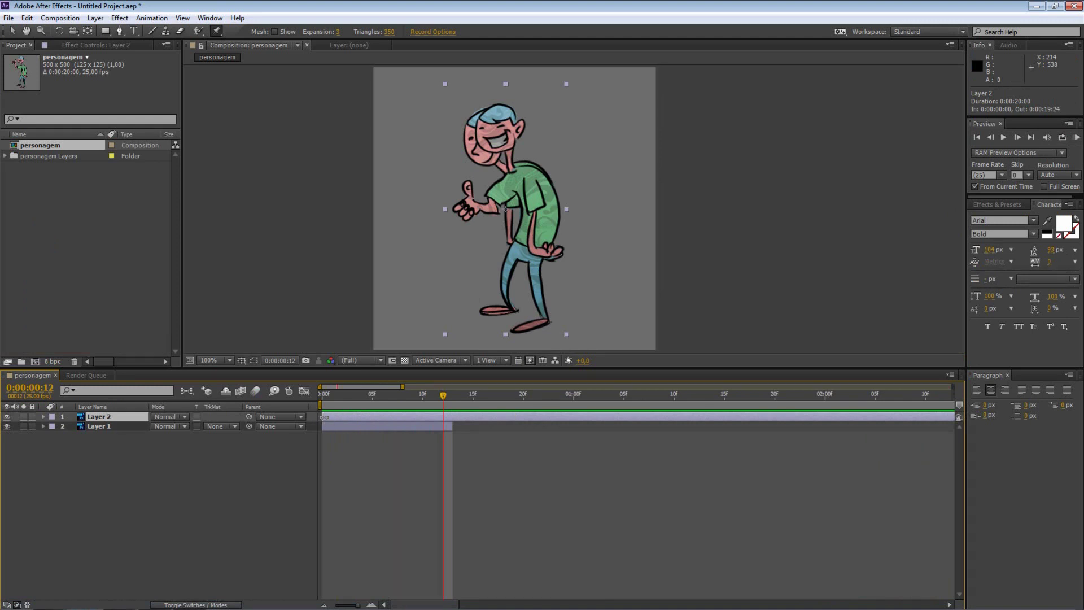
- Move Layer 2's in-point to frame 13, just after Layer 1 ends
{"action": "left_click_drag", "start_coordinate": [323, 416], "coordinate": [443, 417]}
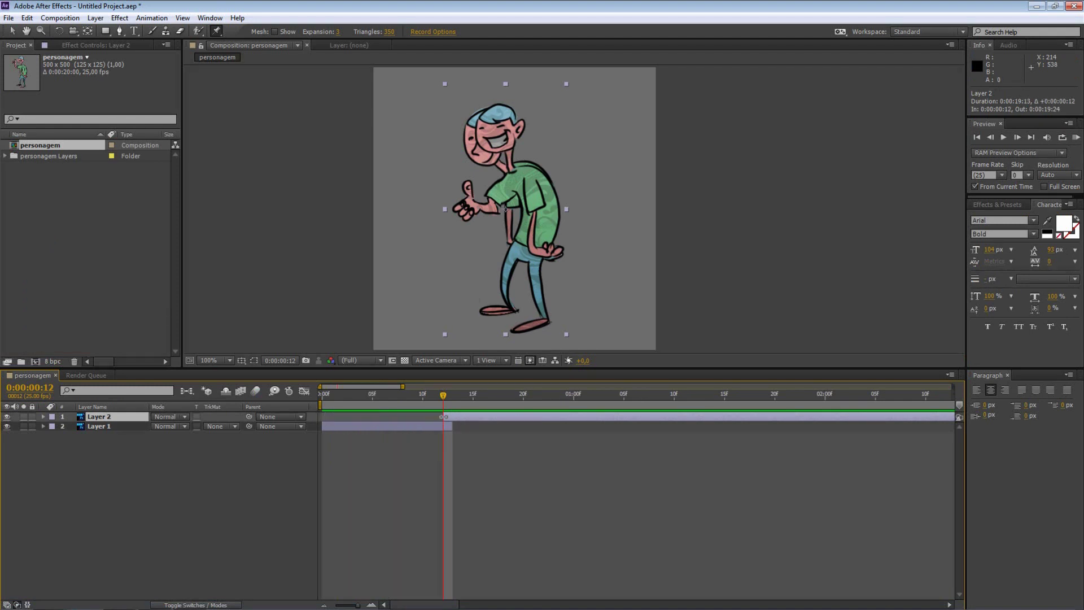
{"action": "key", "text": "equal"}
{"action": "left_click_drag", "start_coordinate": [444, 416], "coordinate": [459, 417]}
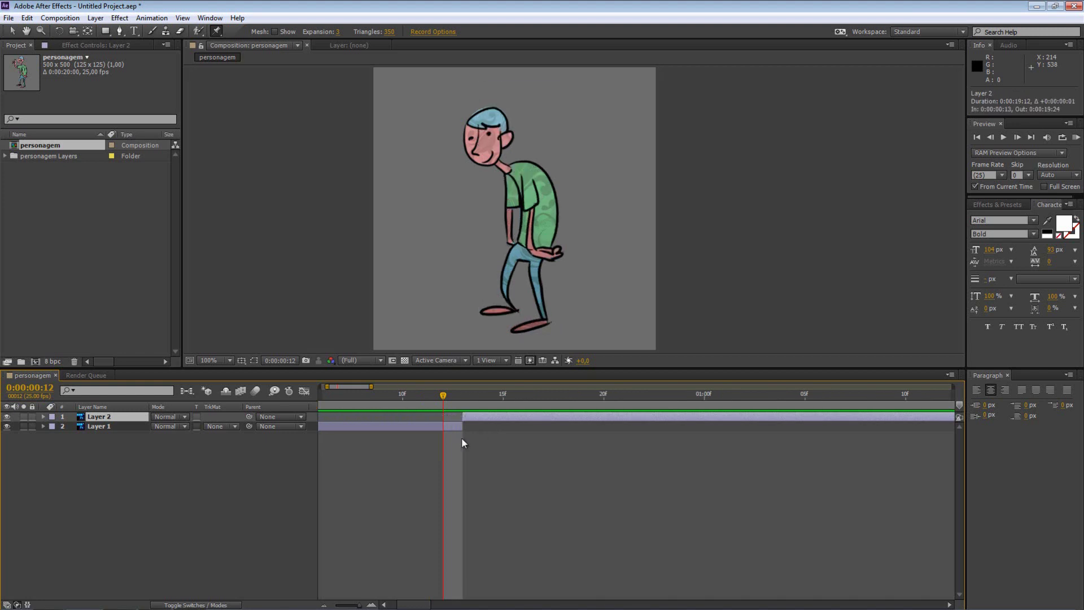
- Scrub through the bent and thumbs-up poses, then RAM-preview from the start
{"action": "left_click_drag", "start_coordinate": [356, 387], "coordinate": [568, 398]}
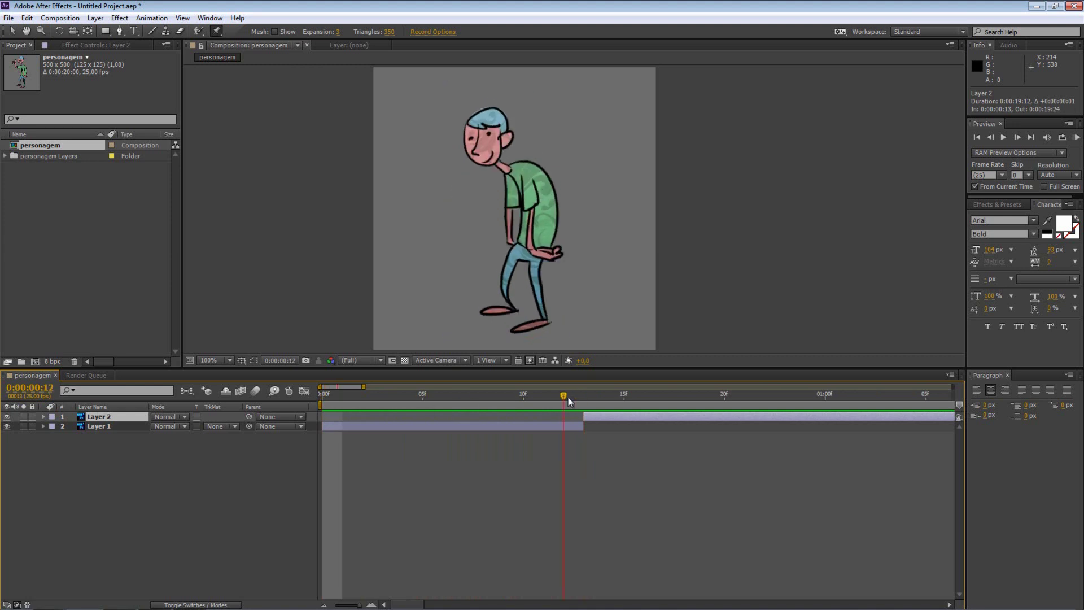
{"action": "left_click", "coordinate": [577, 425]}
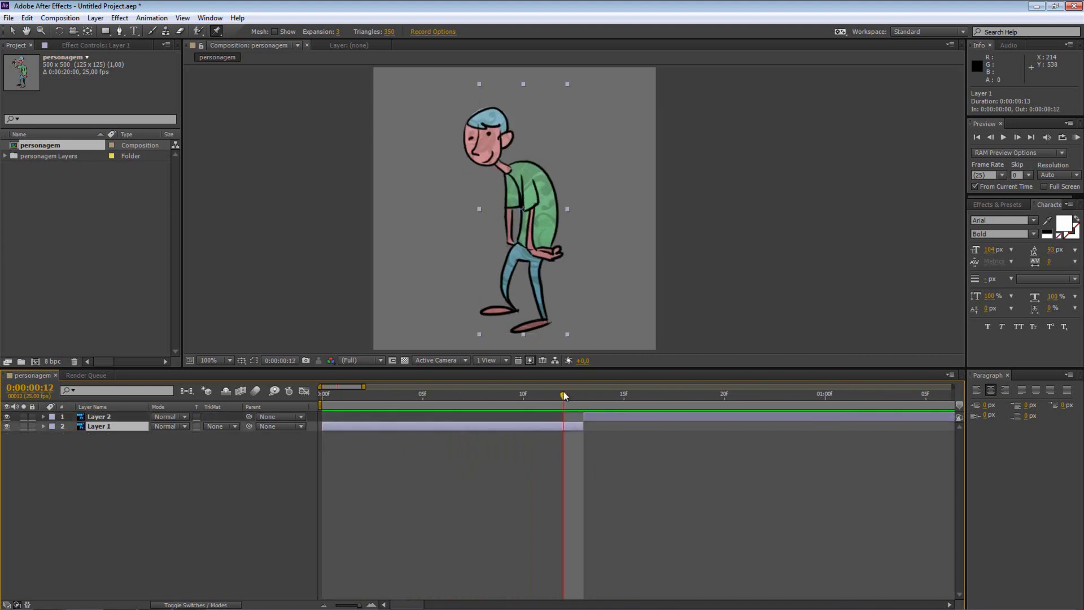
{"action": "left_click_drag", "start_coordinate": [570, 395], "coordinate": [617, 404]}
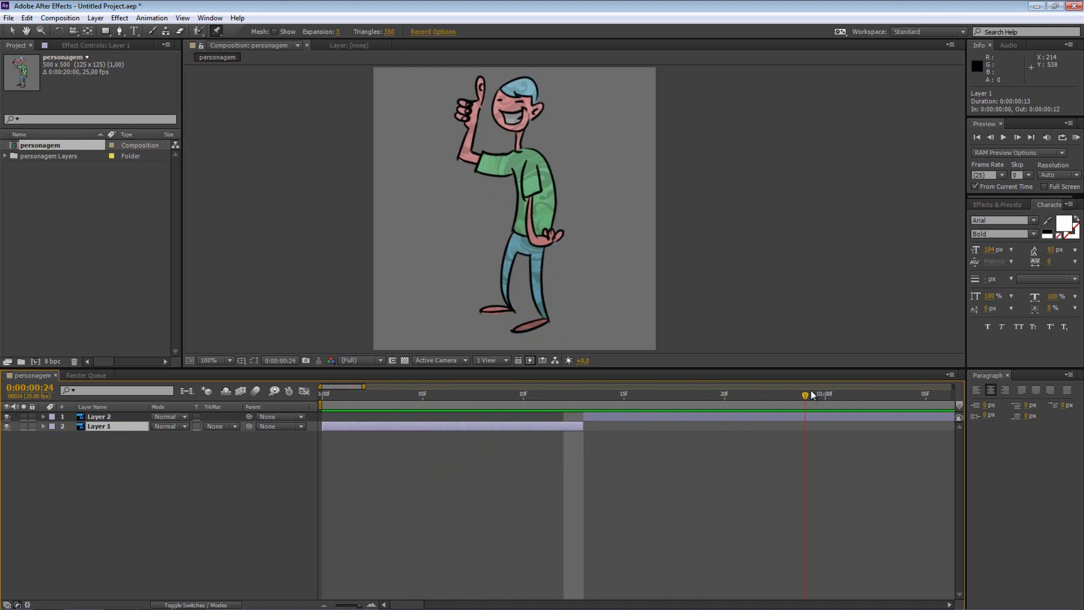
{"action": "key", "text": "minus"}
{"action": "key", "text": "minus"}
{"action": "key", "text": "minus"}
{"action": "key", "text": "minus"}
{"action": "key", "text": "minus"}
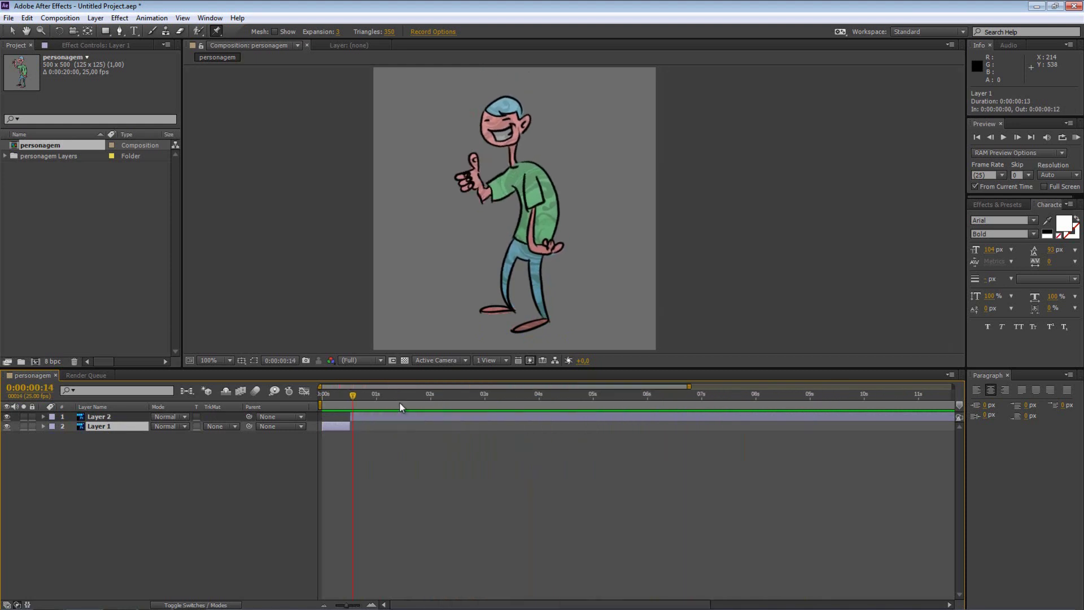
{"action": "left_click", "coordinate": [350, 399]}
{"action": "left_click_drag", "start_coordinate": [350, 400], "coordinate": [302, 401]}
{"action": "key", "text": "KP_0"}
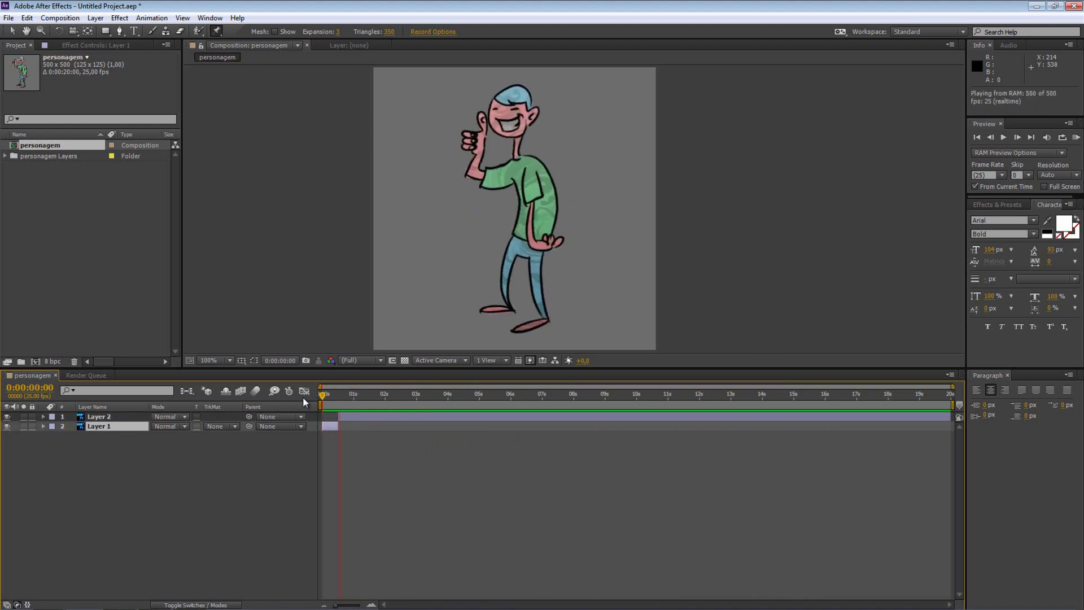
{"action": "left_click", "coordinate": [377, 418]}
{"action": "key", "text": "u"}
{"action": "mouse_move", "coordinate": [337, 394]}
{"action": "left_mouse_down"}
{"action": "mouse_move", "coordinate": [307, 395]}
{"action": "mouse_move", "coordinate": [320, 394]}
{"action": "left_mouse_up"}
{"action": "key", "text": "u"}
{"action": "left_click", "coordinate": [348, 421]}
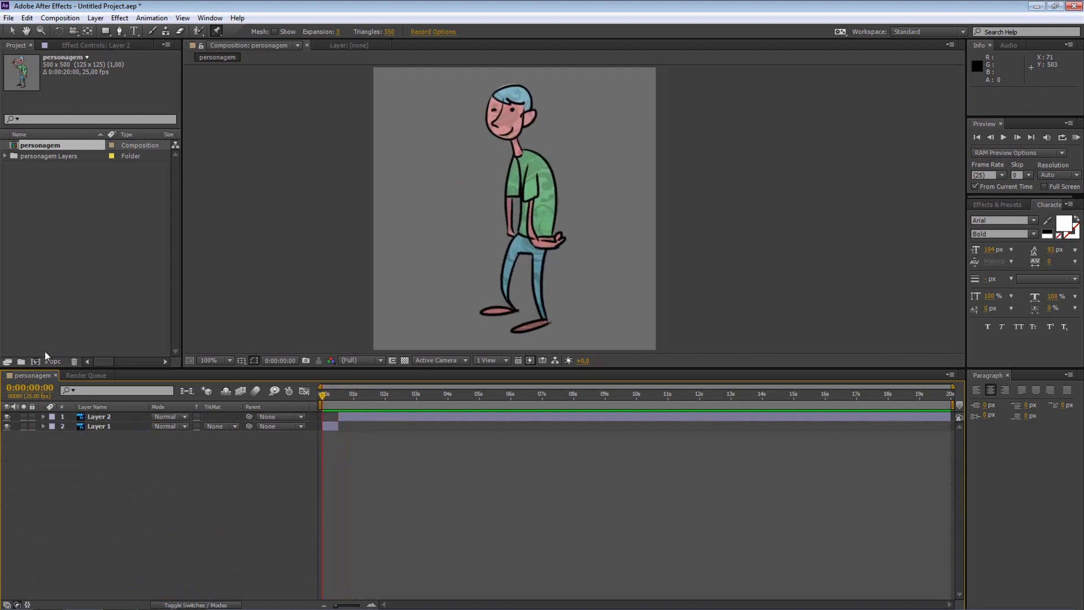
{"action": "left_click", "coordinate": [45, 177]}
{"action": "key", "text": "KP_0"}
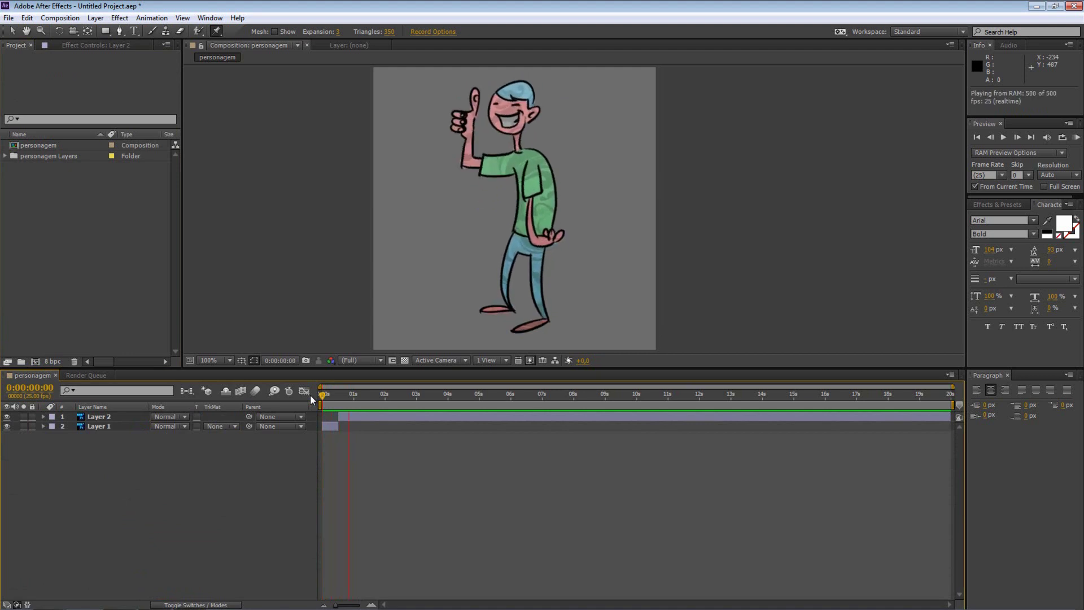
{"action": "left_click", "coordinate": [306, 394]}
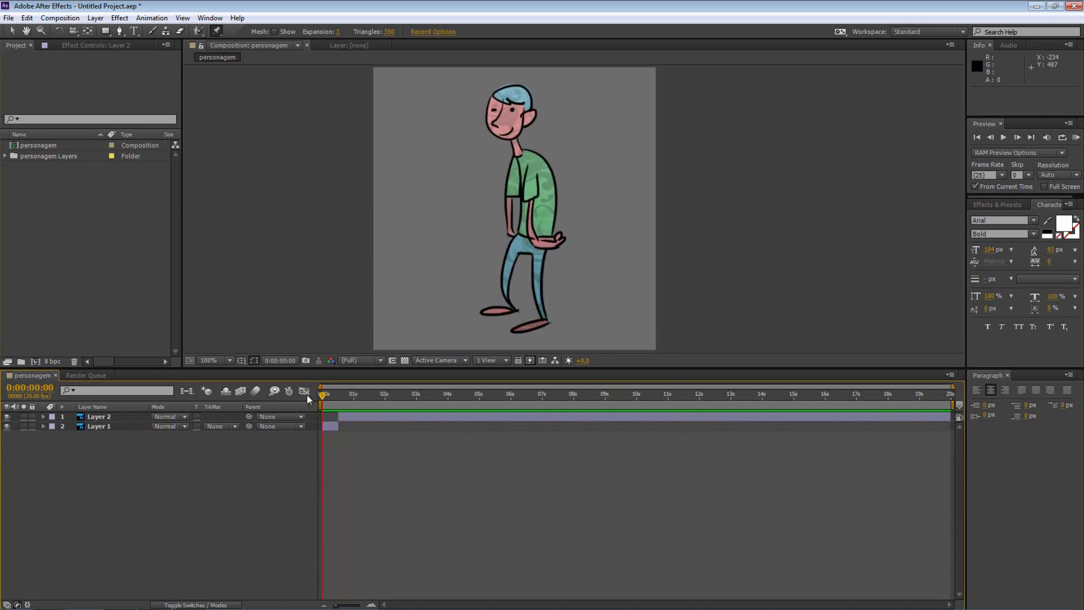
- Nest the personagem comp inside a new composition, personagem 2
{"action": "left_click", "coordinate": [16, 147]}
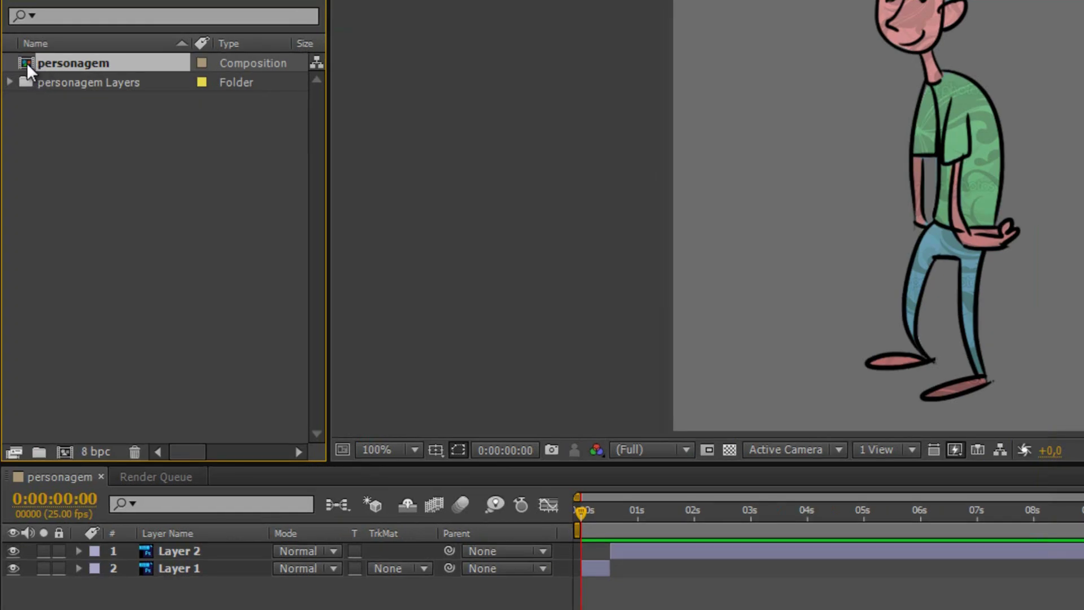
{"action": "left_click_drag", "start_coordinate": [28, 62], "coordinate": [66, 441]}
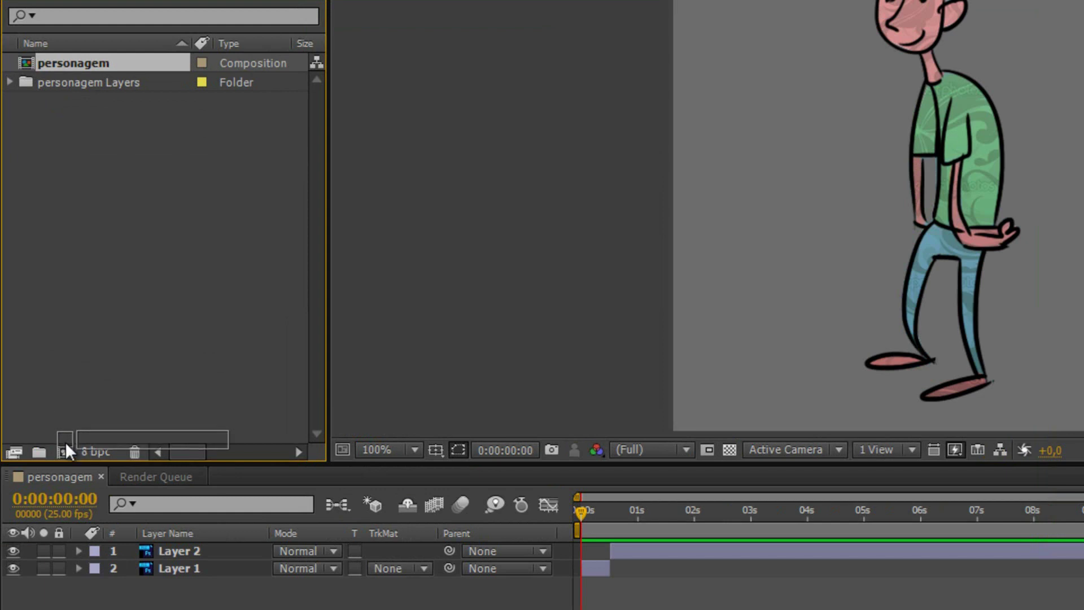
{"action": "left_click_drag", "start_coordinate": [65, 441], "coordinate": [66, 439]}
{"action": "left_click", "coordinate": [69, 93]}
{"action": "left_click", "coordinate": [52, 70]}
{"action": "left_click", "coordinate": [22, 161]}
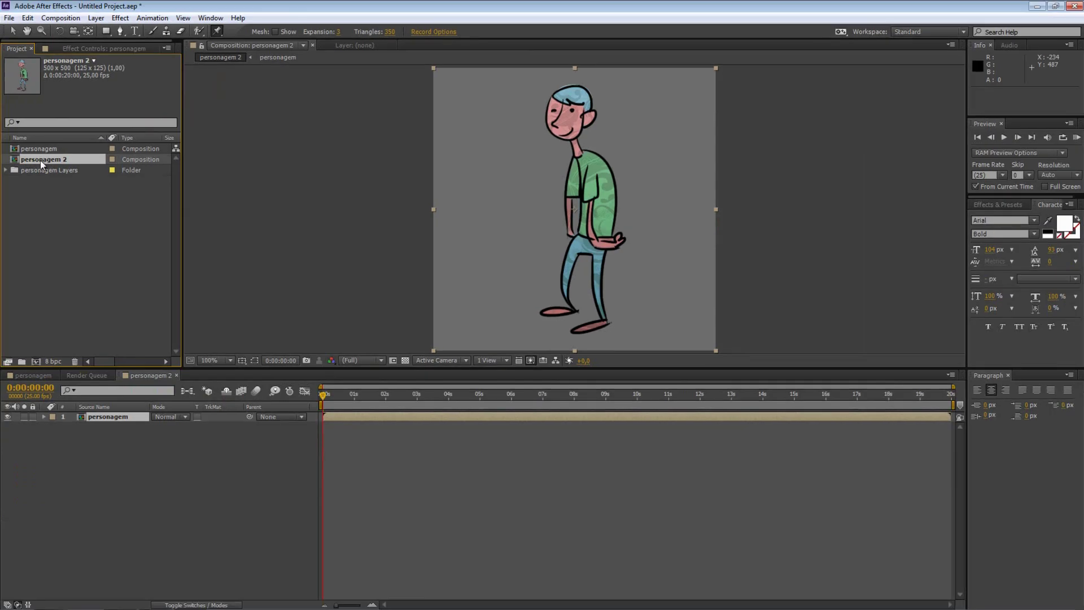
- Rename the new composition to 'tempo' and select its personagem layer
{"action": "key", "text": "Return"}
{"action": "type", "text": "timmin"}
{"action": "type", "text": "g"}
{"action": "key", "text": "Return"}
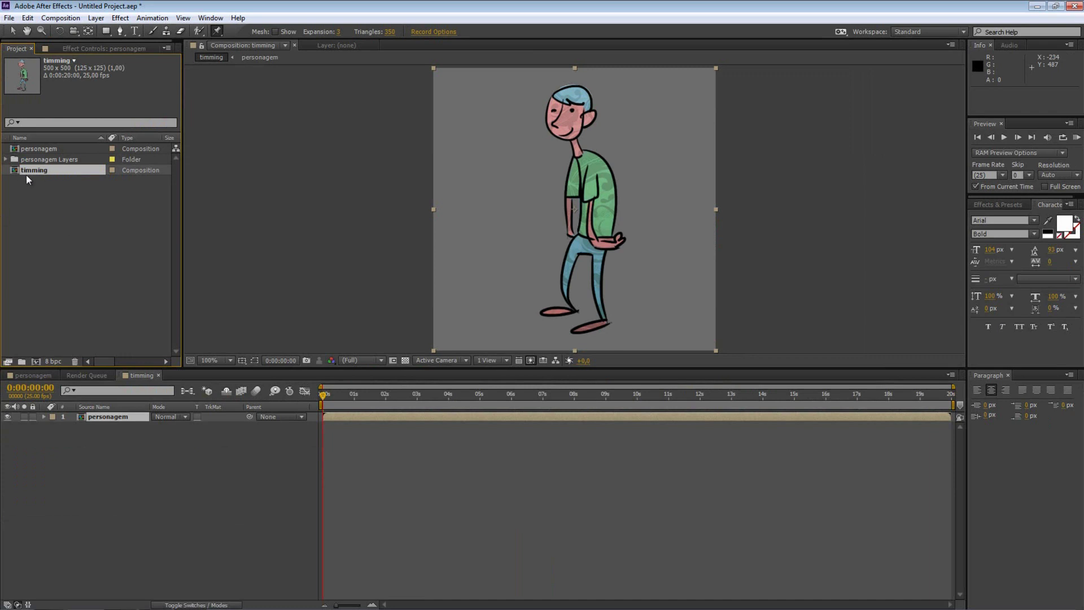
{"action": "left_click", "coordinate": [31, 148]}
{"action": "left_click", "coordinate": [33, 173]}
{"action": "key", "text": "Return"}
{"action": "type", "text": "tempo"}
{"action": "key", "text": "Return"}
{"action": "left_click", "coordinate": [100, 430]}
{"action": "left_click", "coordinate": [101, 419]}
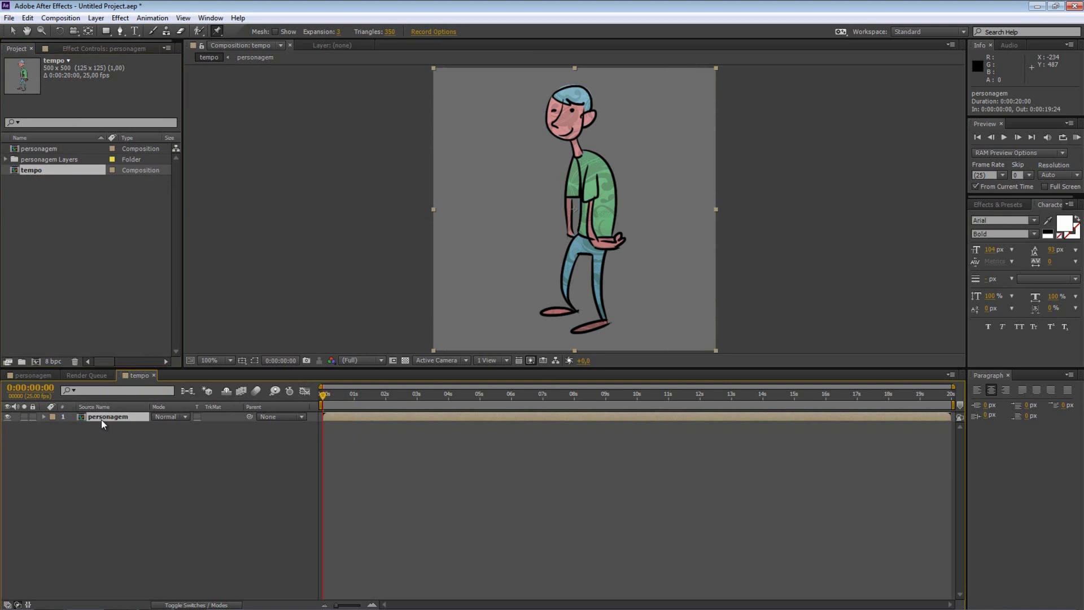
- Enable Time Remapping on the personagem layer and zoom the timeline to frames
{"action": "key", "text": "ctrl+alt+t"}
{"action": "left_click", "coordinate": [119, 427]}
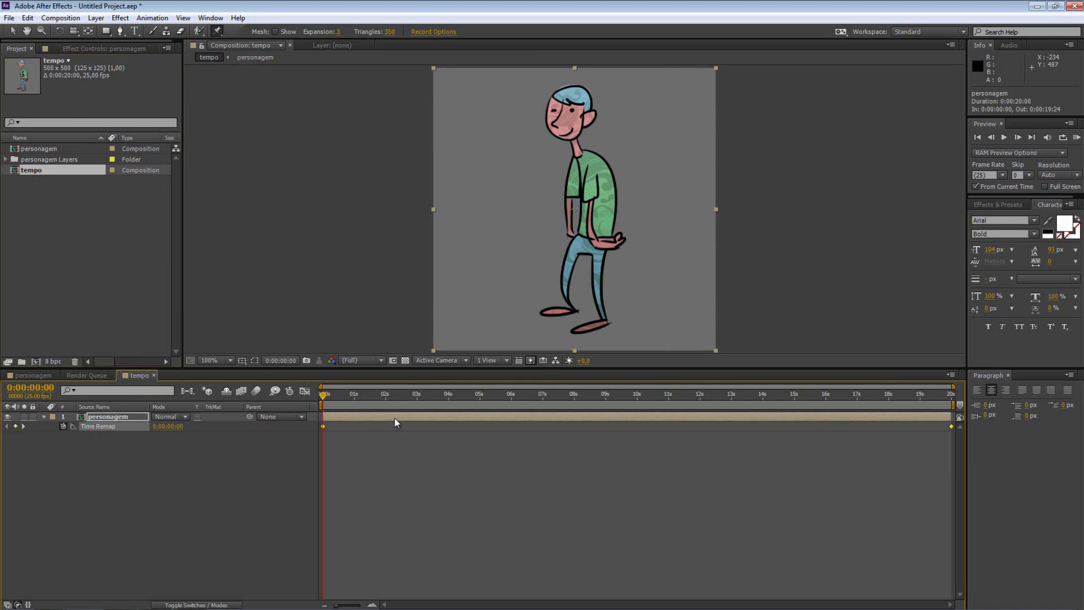
{"action": "key", "text": "KP_0"}
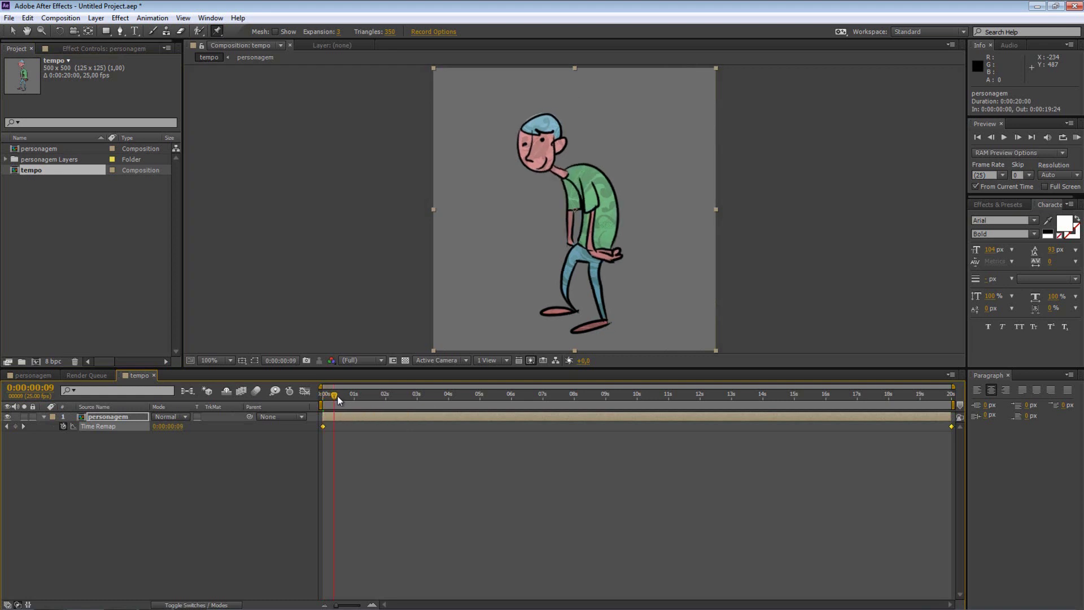
{"action": "key", "text": "equal"}
{"action": "key", "text": "equal"}
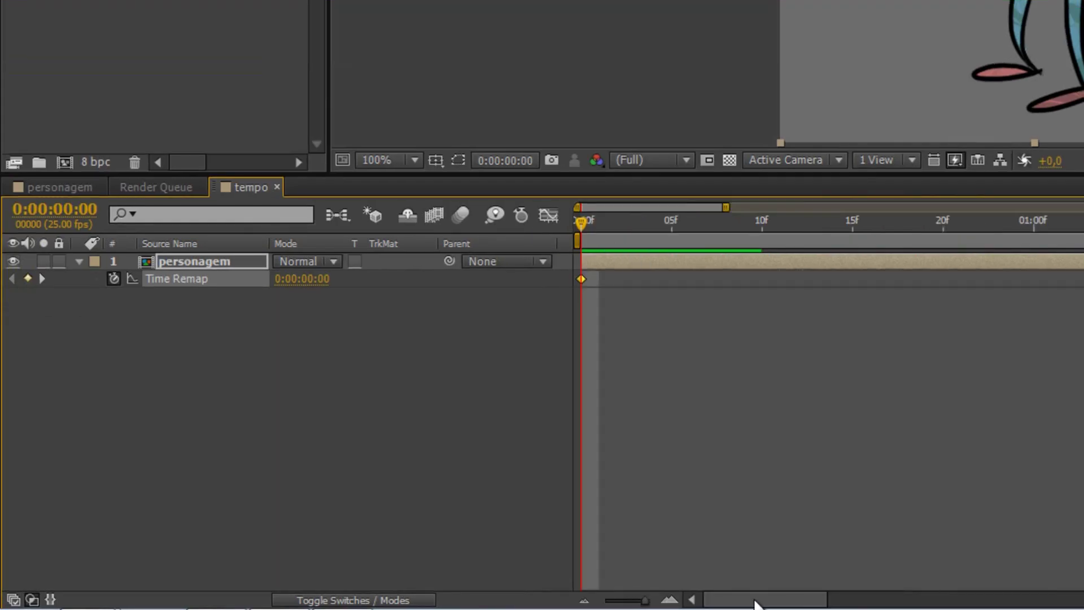
{"action": "left_click_drag", "start_coordinate": [657, 222], "coordinate": [761, 230]}
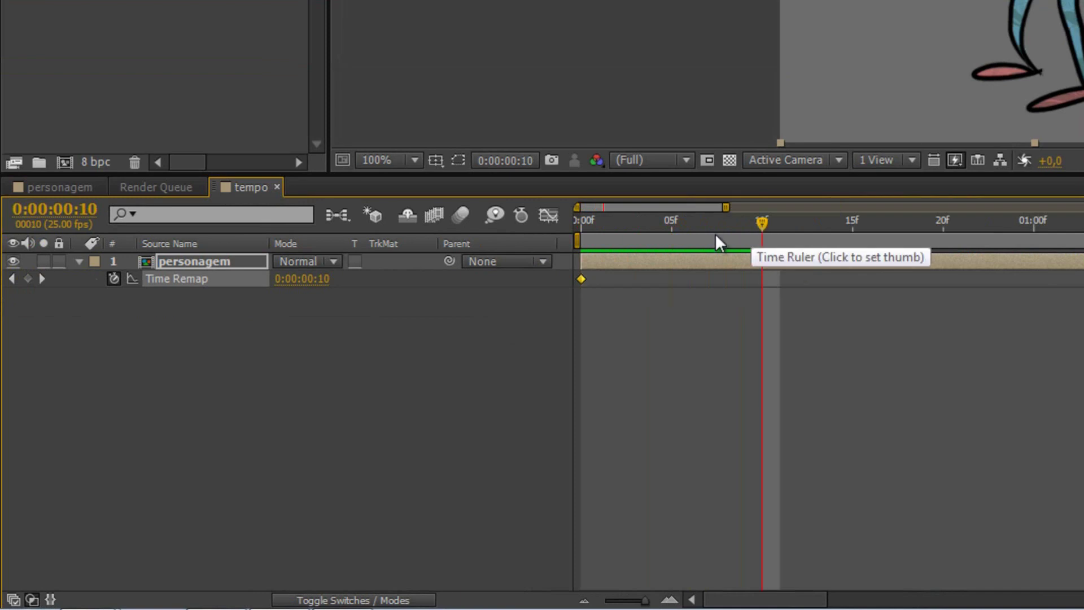
- Add Time Remap keyframes at 10f and 20f, then scrub toward 1:05
{"action": "left_click", "coordinate": [29, 278]}
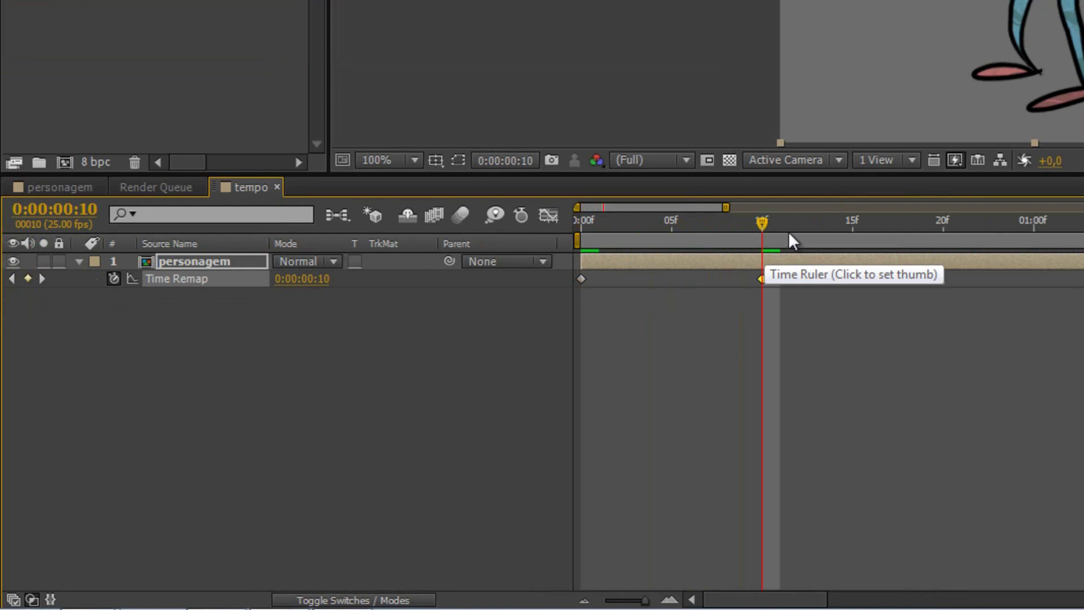
{"action": "left_click", "coordinate": [914, 229]}
{"action": "left_click", "coordinate": [941, 230]}
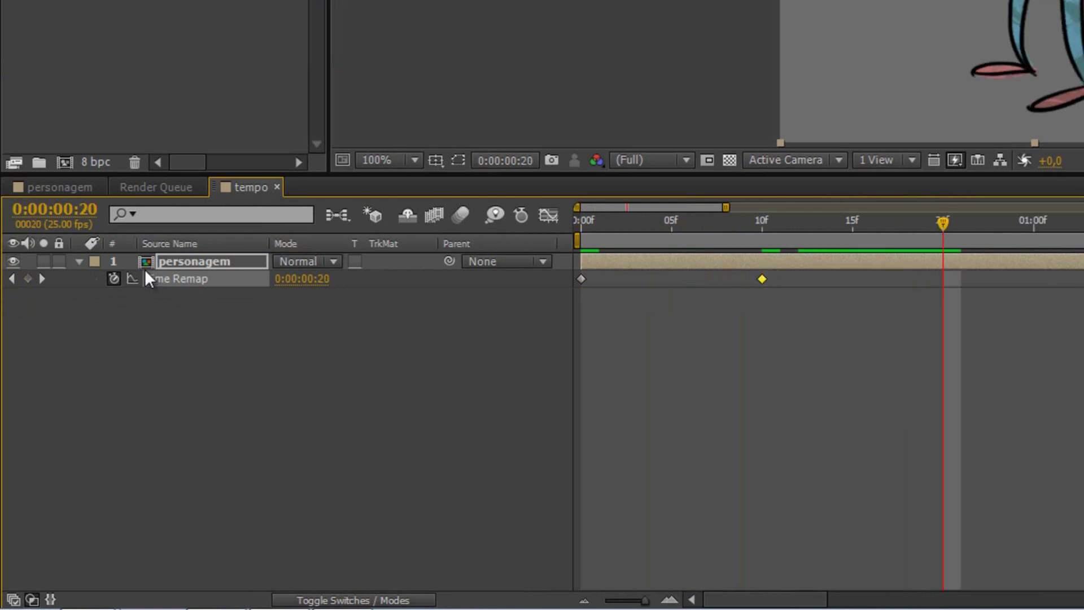
{"action": "left_click", "coordinate": [28, 279]}
{"action": "left_click_drag", "start_coordinate": [1033, 223], "coordinate": [1082, 224]}
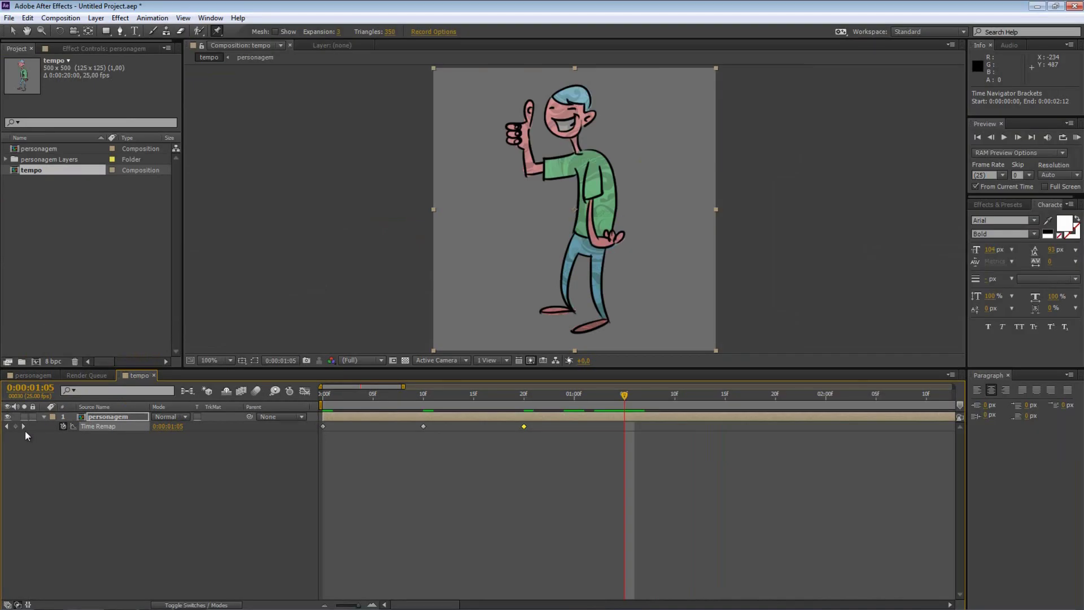
{"action": "mouse_move", "coordinate": [518, 396]}
{"action": "left_mouse_down"}
{"action": "mouse_move", "coordinate": [654, 402]}
{"action": "mouse_move", "coordinate": [323, 395]}
{"action": "mouse_move", "coordinate": [391, 393]}
{"action": "left_mouse_up"}
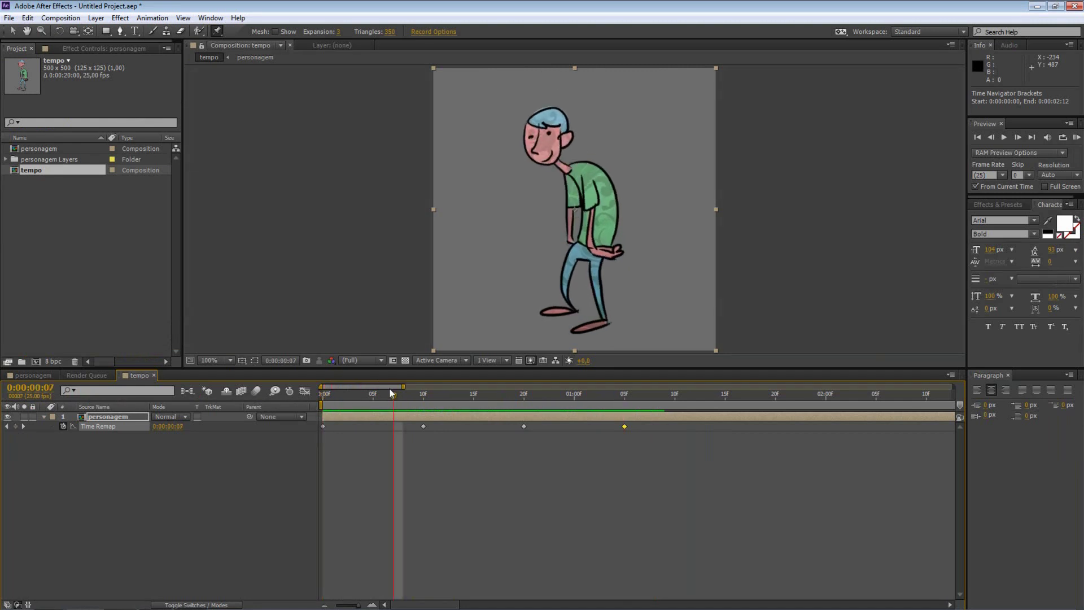
{"action": "left_click", "coordinate": [38, 375]}
{"action": "left_click", "coordinate": [364, 419]}
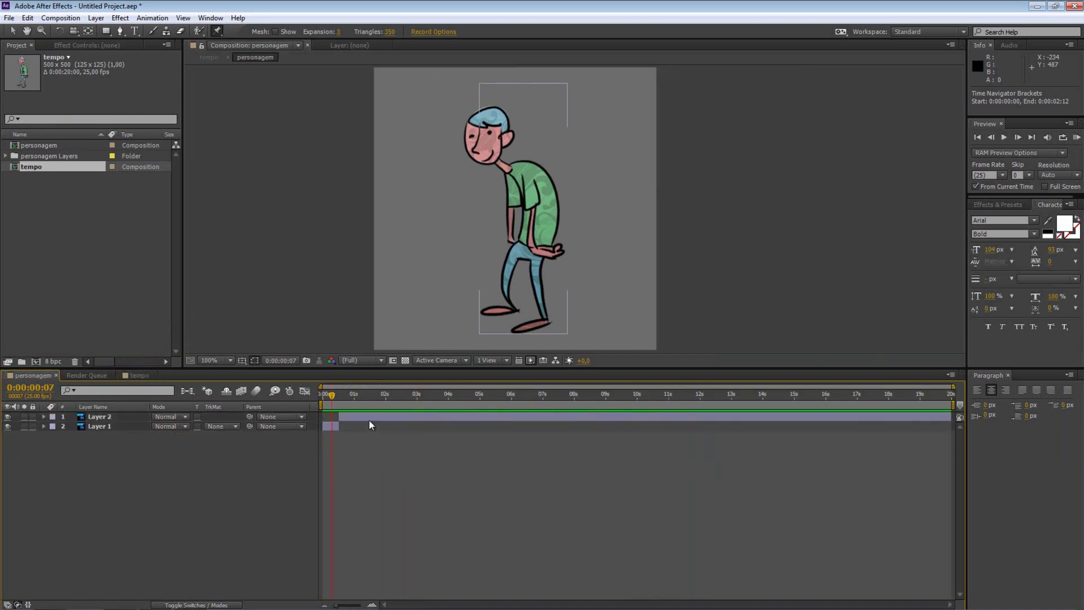
{"action": "left_click", "coordinate": [333, 428]}
{"action": "left_click", "coordinate": [390, 496]}
{"action": "key", "text": "u"}
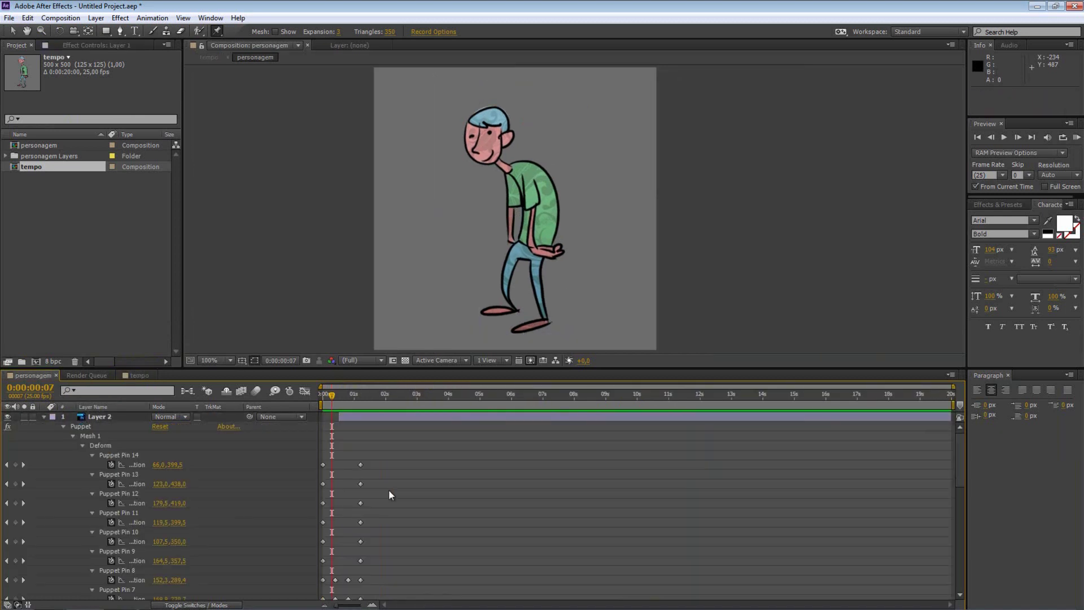
{"action": "mouse_move", "coordinate": [332, 396]}
{"action": "left_mouse_down"}
{"action": "mouse_move", "coordinate": [322, 399]}
{"action": "mouse_move", "coordinate": [361, 400]}
{"action": "left_mouse_up"}
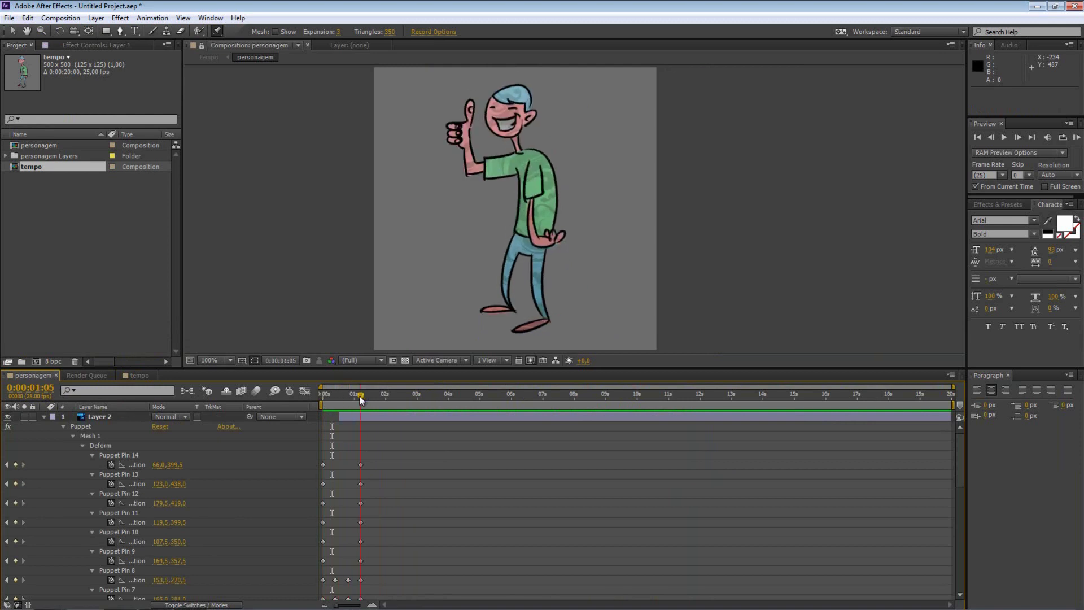
{"action": "left_click", "coordinate": [140, 377]}
{"action": "mouse_move", "coordinate": [395, 395]}
{"action": "left_mouse_down"}
{"action": "mouse_move", "coordinate": [312, 398]}
{"action": "mouse_move", "coordinate": [638, 410]}
{"action": "left_mouse_up"}
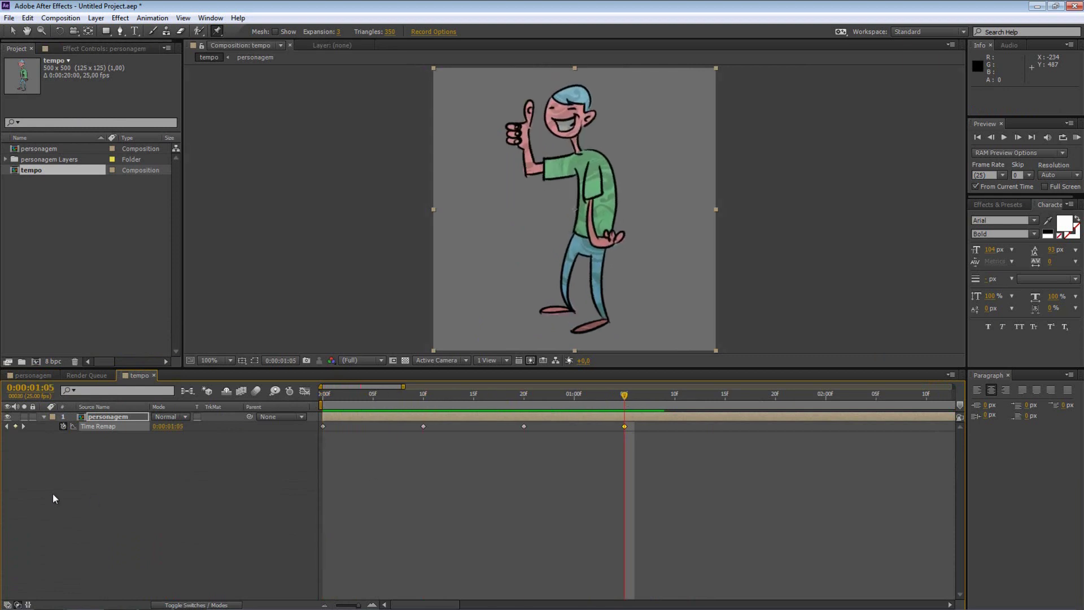
- Marquee-select all four Time Remap keyframes on the personagem layer
{"action": "left_click", "coordinate": [117, 425]}
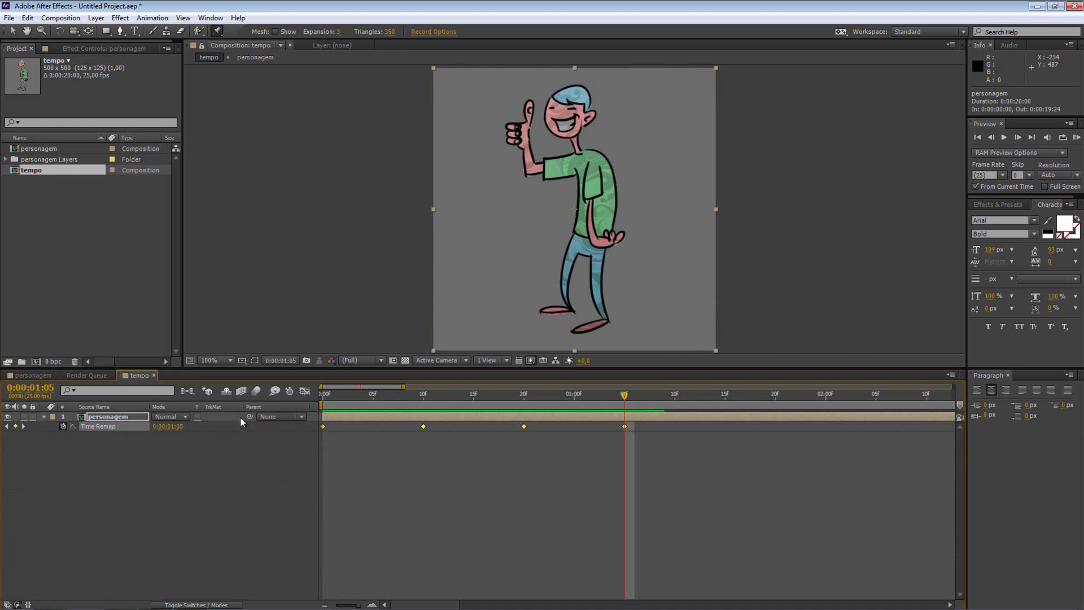
{"action": "left_click", "coordinate": [305, 392]}
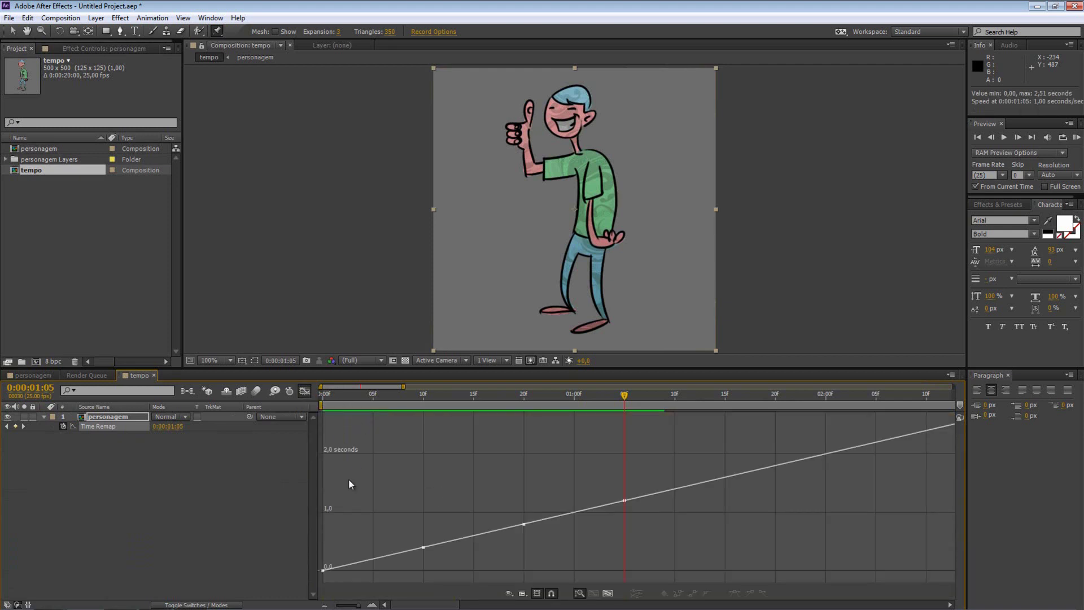
{"action": "left_click", "coordinate": [147, 450]}
{"action": "left_click", "coordinate": [109, 429]}
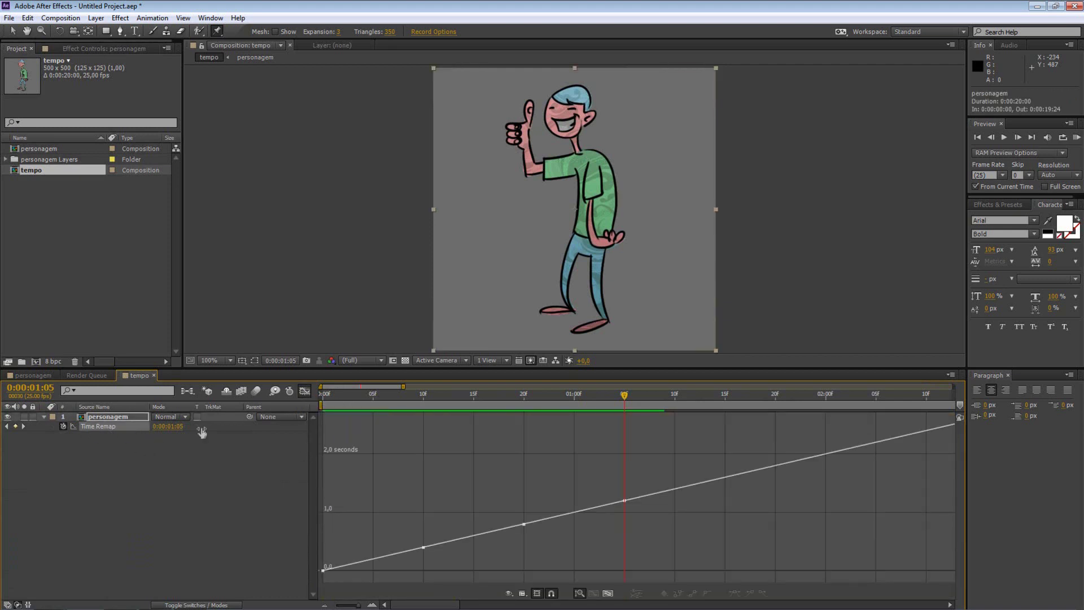
{"action": "left_click", "coordinate": [304, 392]}
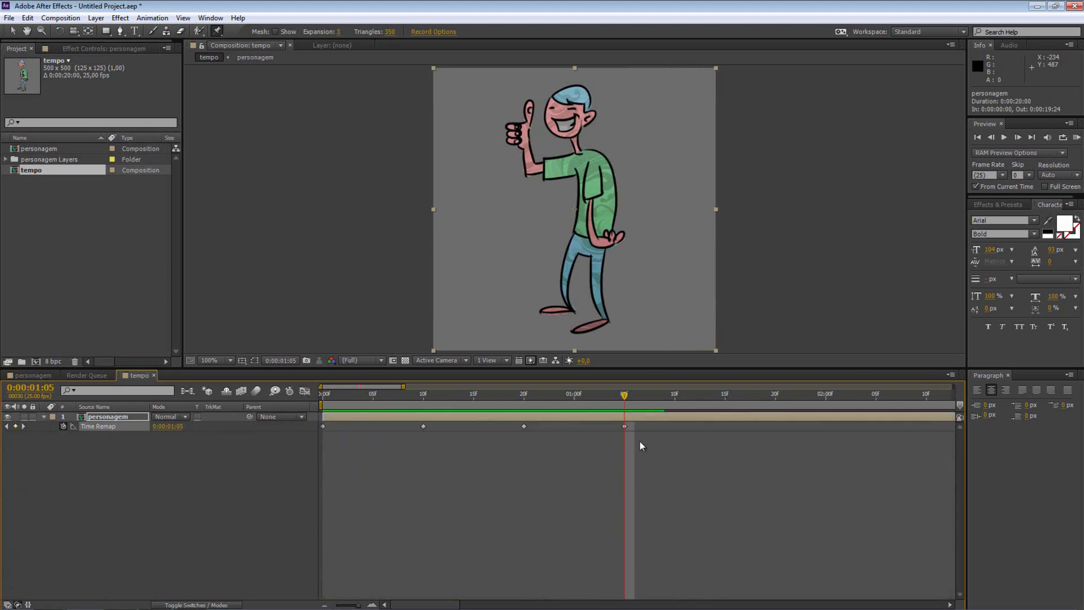
{"action": "left_click_drag", "start_coordinate": [646, 438], "coordinate": [356, 419]}
{"action": "mouse_move", "coordinate": [669, 450]}
{"action": "left_mouse_down"}
{"action": "mouse_move", "coordinate": [525, 427]}
{"action": "mouse_move", "coordinate": [316, 418]}
{"action": "left_mouse_up"}
{"action": "left_click_drag", "start_coordinate": [683, 445], "coordinate": [299, 418]}
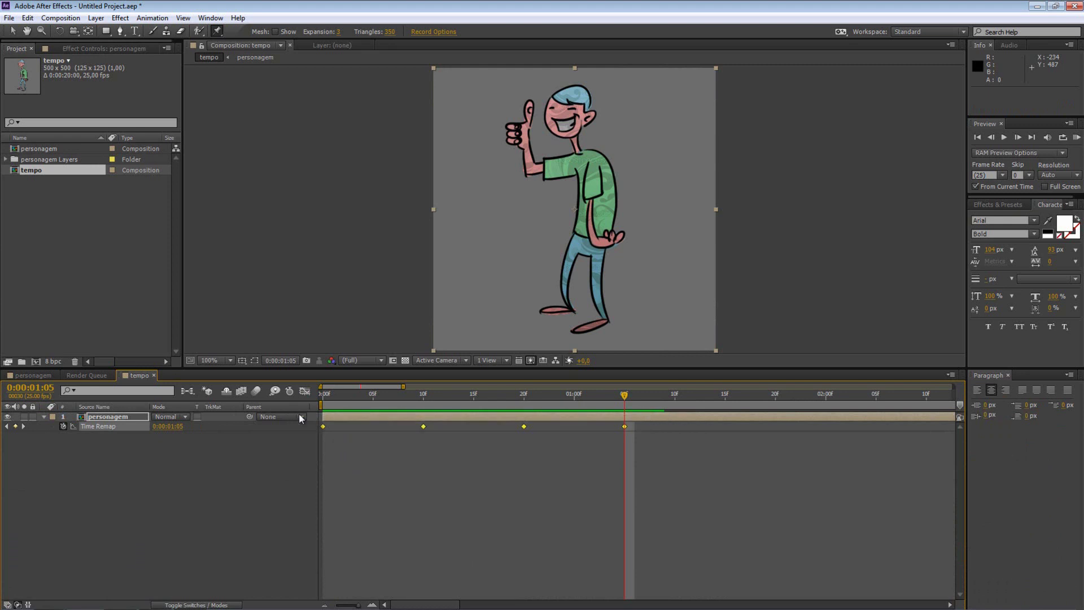
- Apply Easy Ease to the four selected Time Remap keyframes
{"action": "right_click", "coordinate": [624, 427]}
{"action": "mouse_move", "coordinate": [690, 568]}
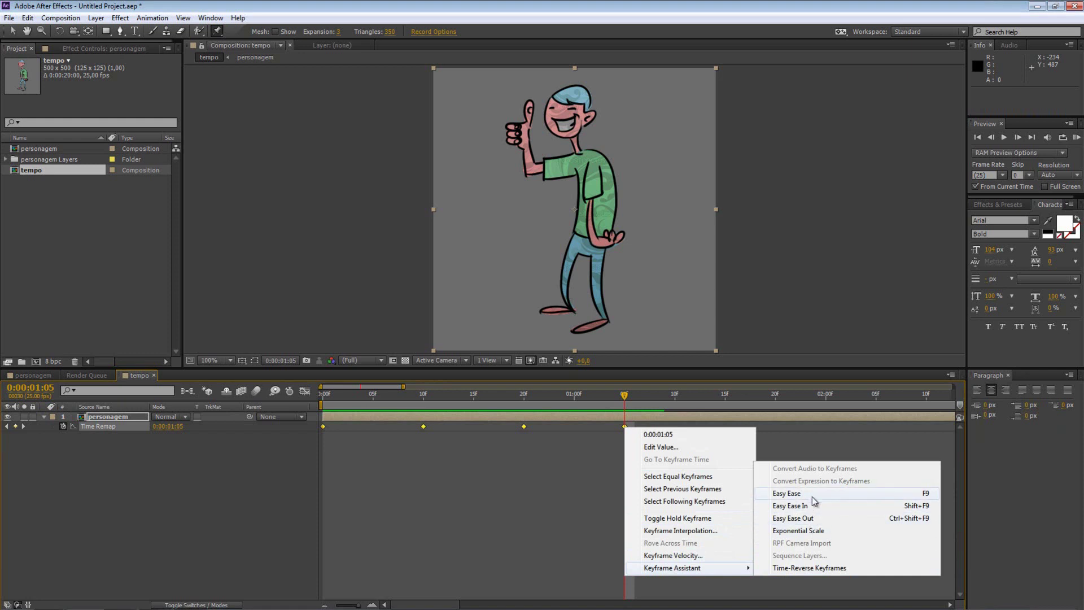
{"action": "left_click", "coordinate": [814, 495]}
{"action": "left_click", "coordinate": [584, 485]}
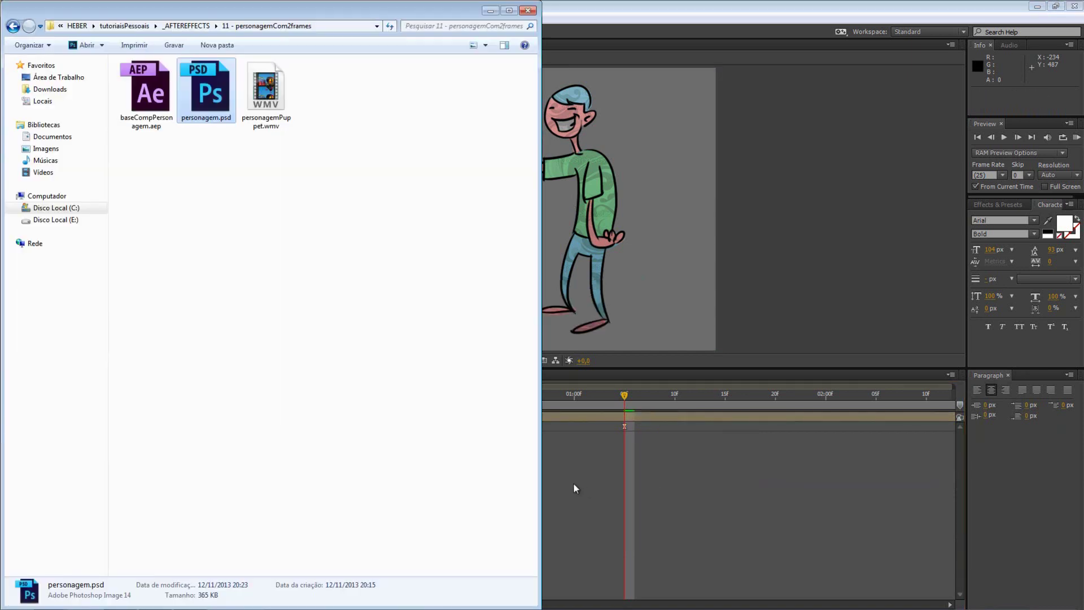
{"action": "key", "text": "alt+Tab"}
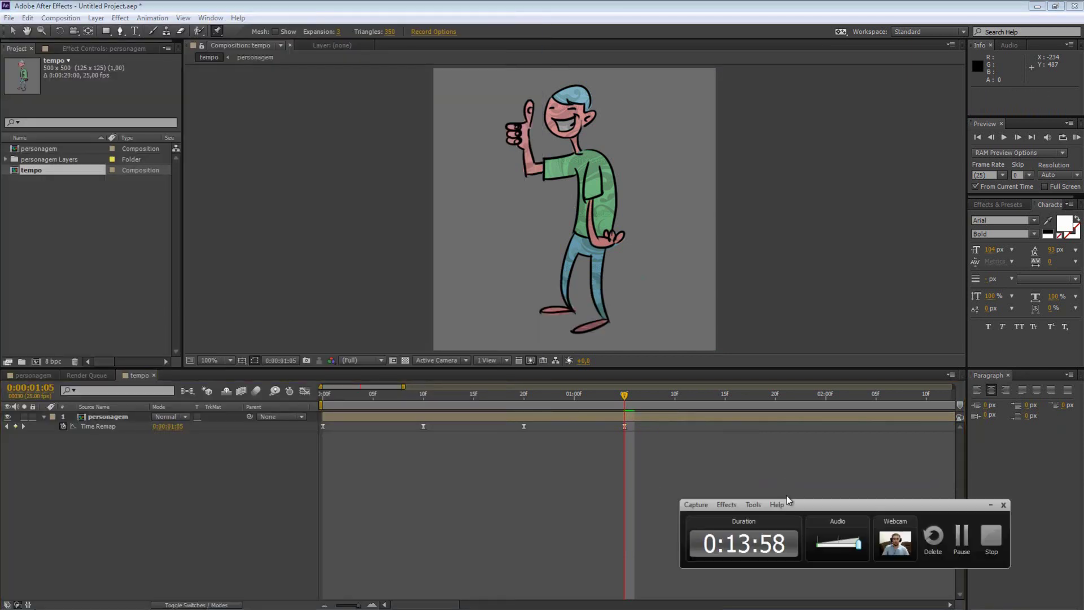
{"action": "left_click", "coordinate": [991, 505]}
- Scrub the eased animation from the first frame and reselect the personagem layer
{"action": "key", "text": "Home"}
{"action": "left_click_drag", "start_coordinate": [325, 394], "coordinate": [627, 395]}
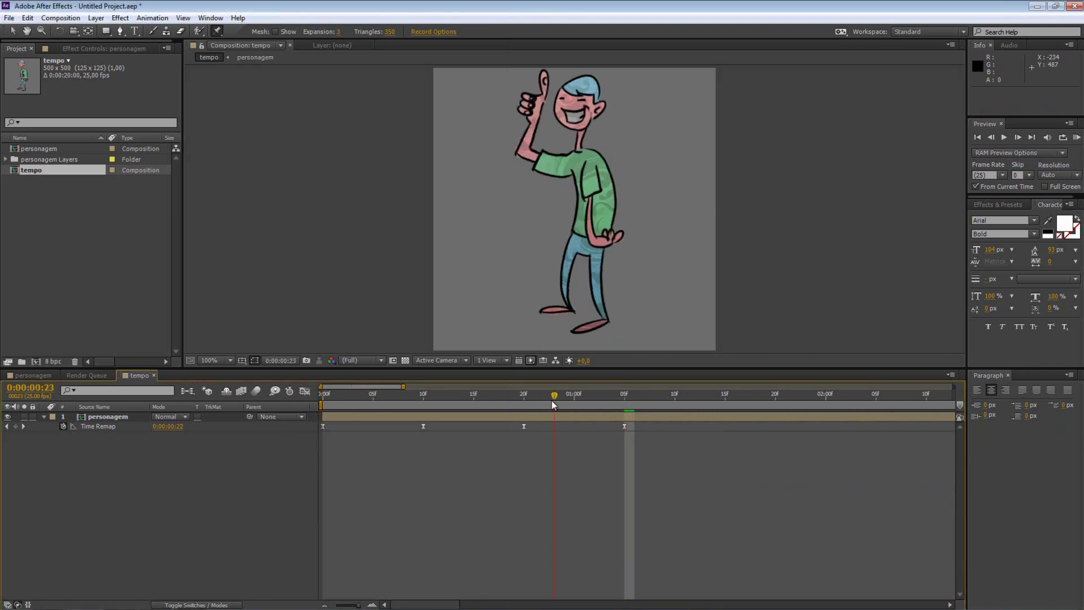
{"action": "key", "text": "Home"}
{"action": "left_click", "coordinate": [351, 395]}
{"action": "key", "text": "Home"}
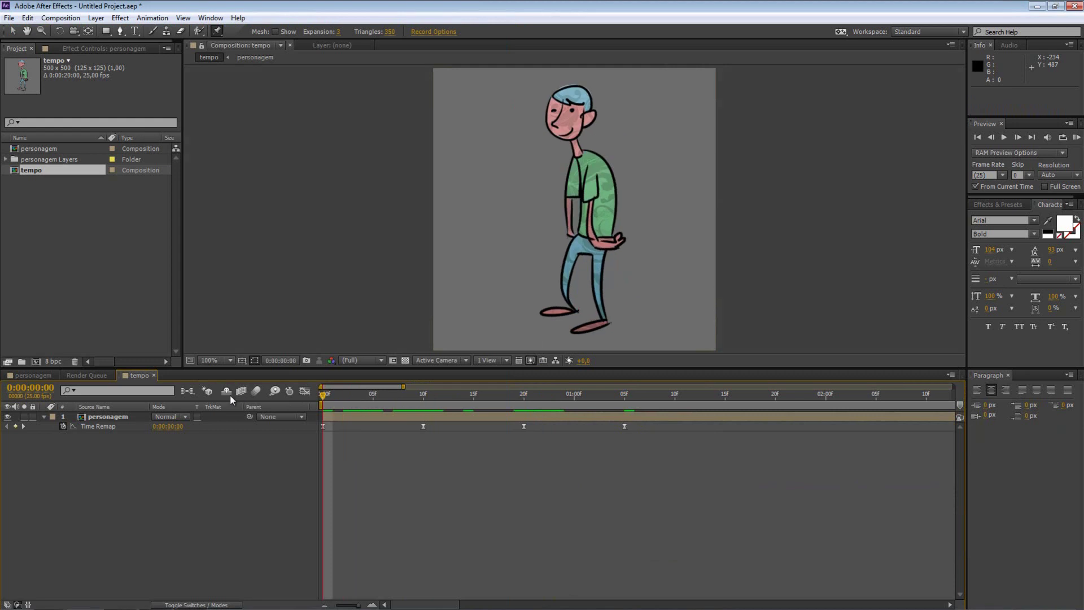
{"action": "left_click", "coordinate": [86, 426]}
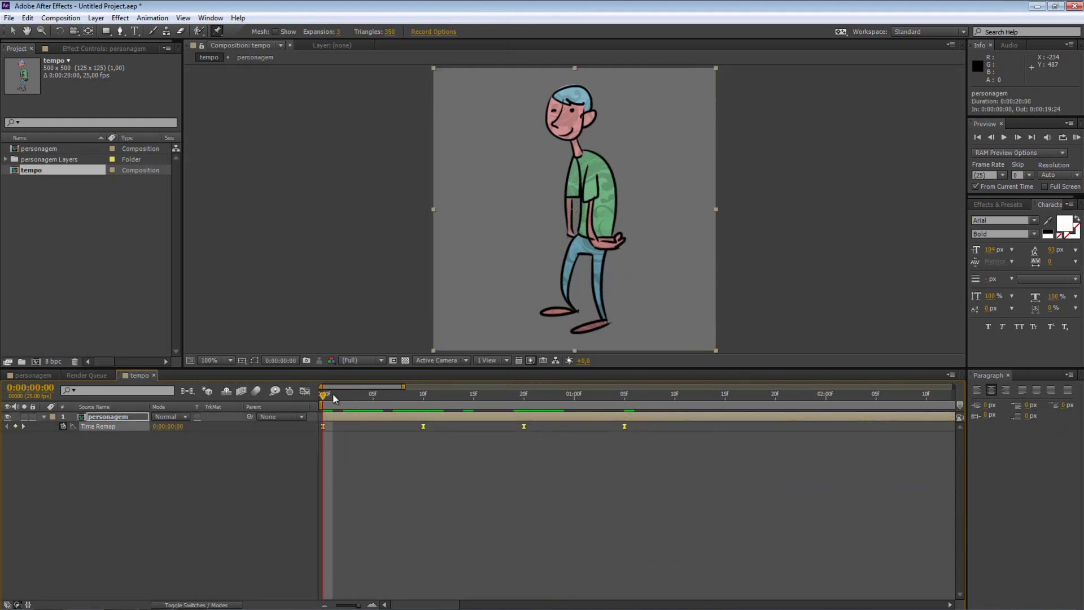
- In the value graph, lengthen the 0f ease out and shorten both eases at 10f
{"action": "left_click", "coordinate": [305, 391]}
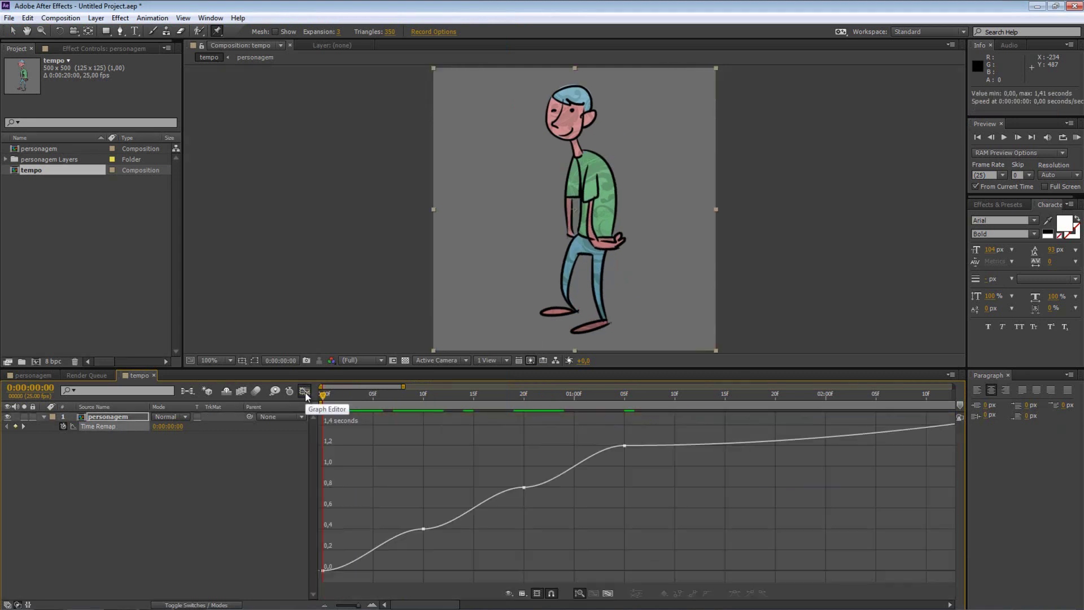
{"action": "left_click", "coordinate": [323, 570]}
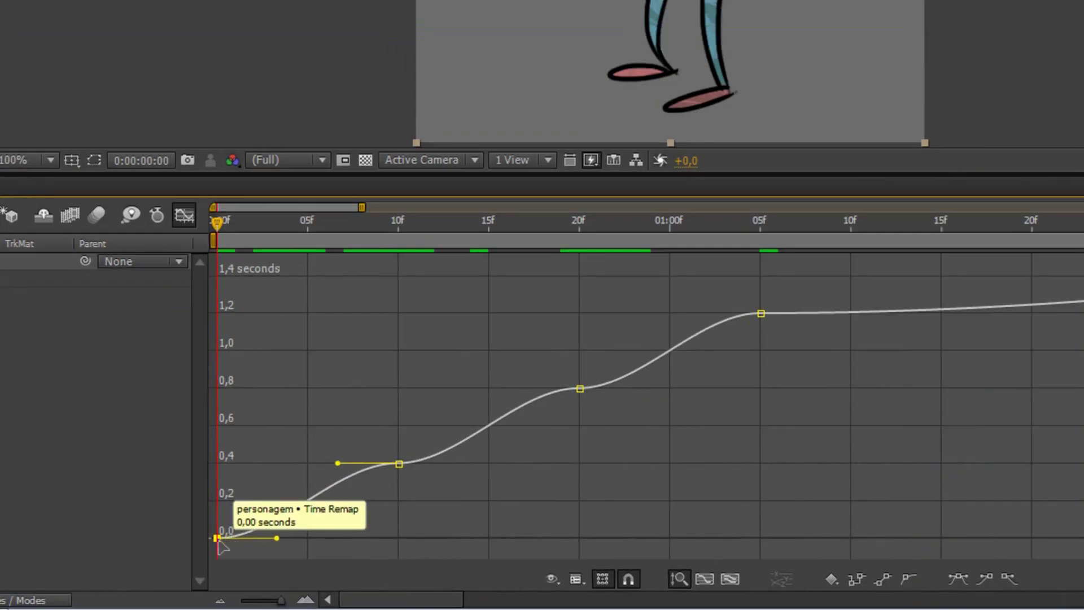
{"action": "left_click", "coordinate": [214, 536]}
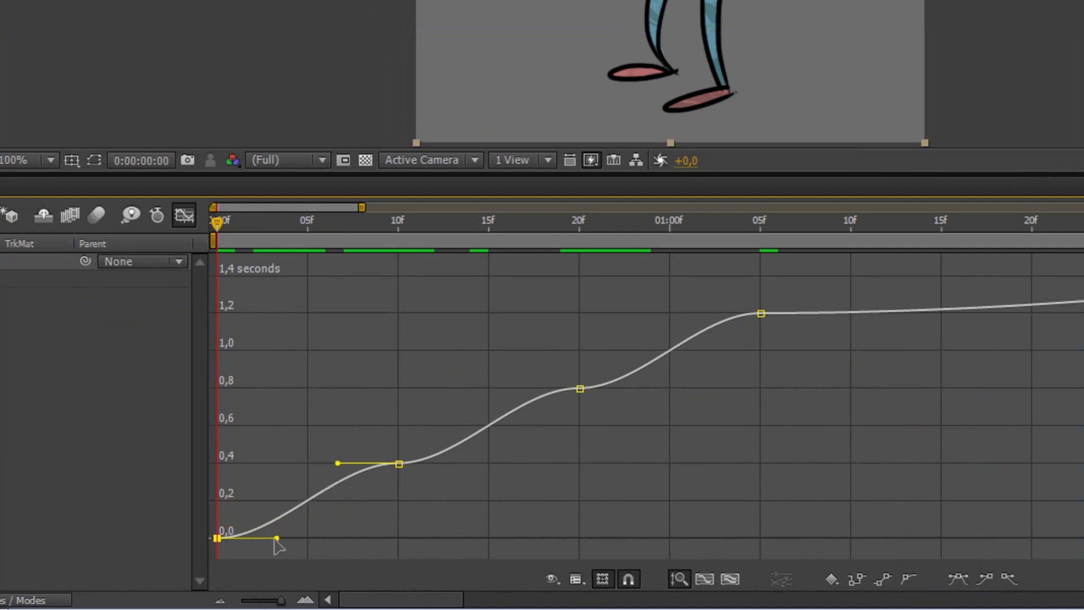
{"action": "left_click_drag", "start_coordinate": [276, 539], "coordinate": [341, 538]}
{"action": "left_click", "coordinate": [398, 464]}
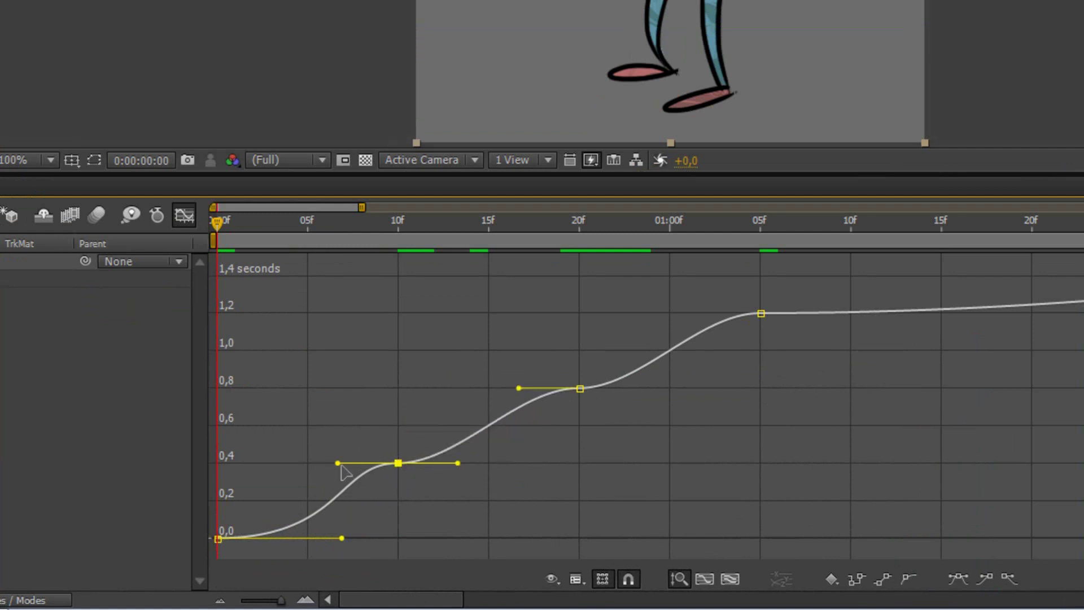
{"action": "left_click_drag", "start_coordinate": [338, 463], "coordinate": [392, 463]}
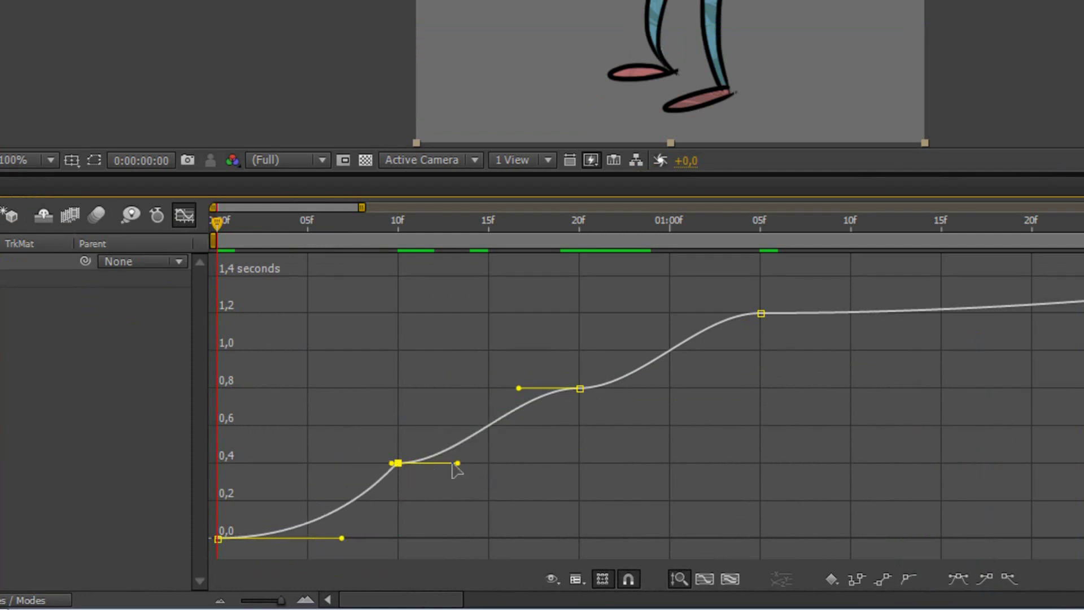
{"action": "left_click_drag", "start_coordinate": [457, 463], "coordinate": [403, 463]}
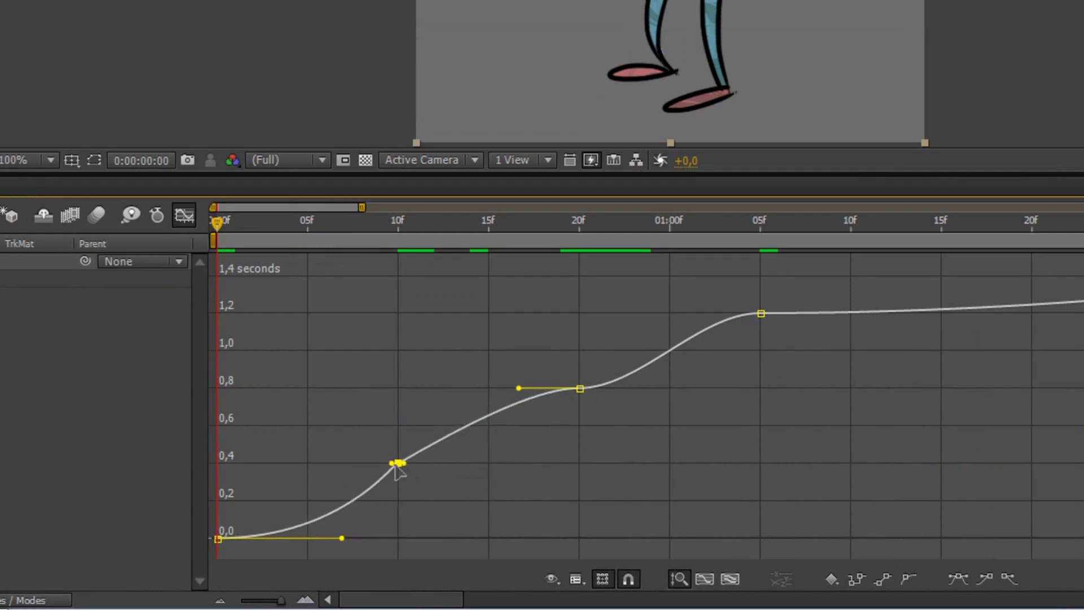
{"action": "left_click_drag", "start_coordinate": [247, 228], "coordinate": [576, 231]}
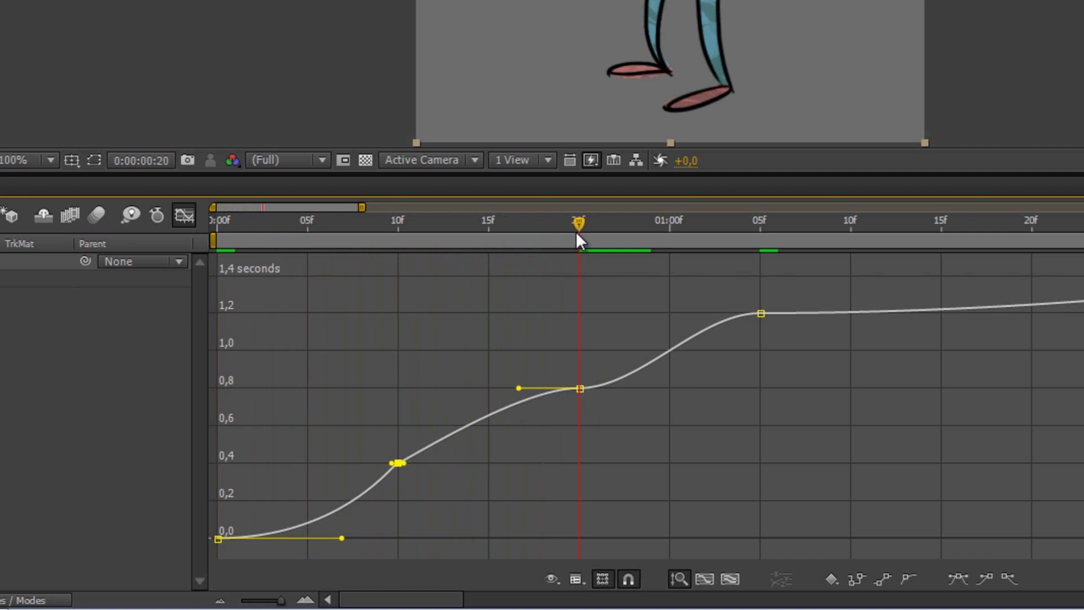
- Lengthen both eases at 20f and adjust the ease into the 1:05 keyframe
{"action": "left_click", "coordinate": [580, 389]}
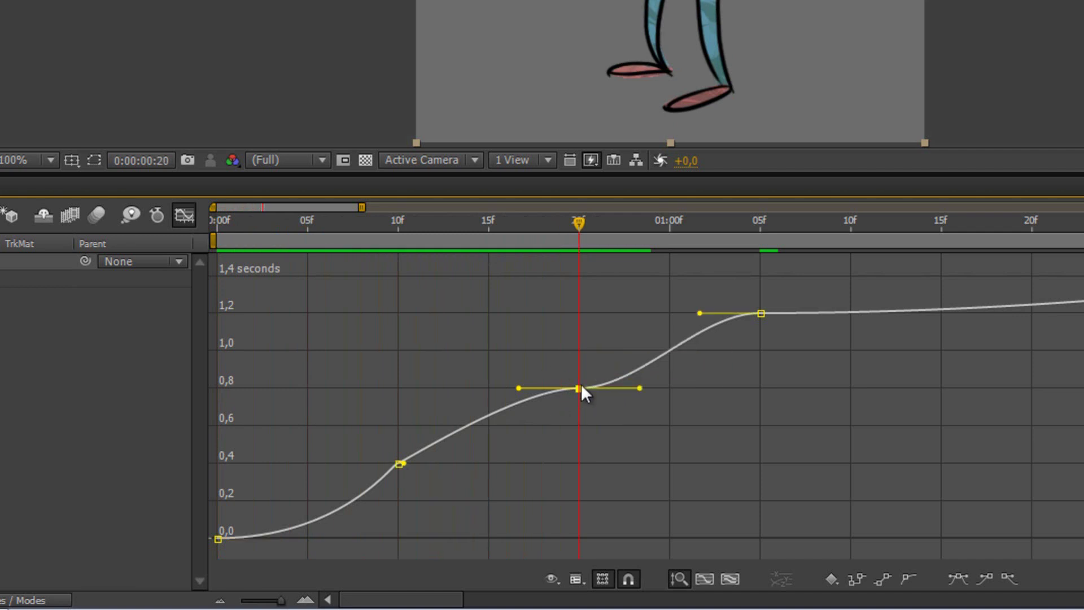
{"action": "left_click_drag", "start_coordinate": [520, 389], "coordinate": [455, 390]}
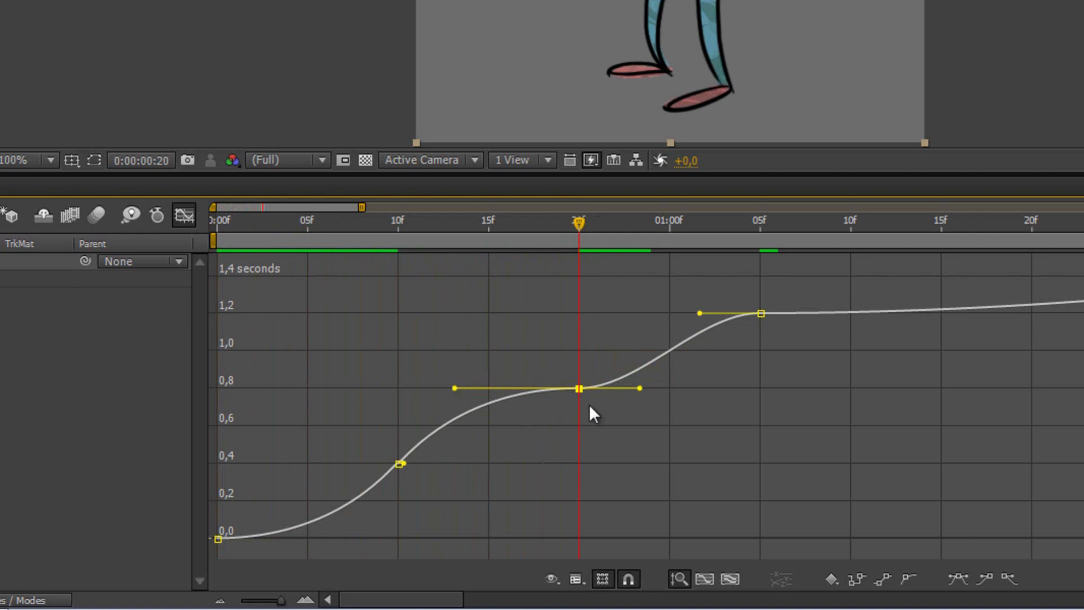
{"action": "left_click_drag", "start_coordinate": [640, 389], "coordinate": [693, 388]}
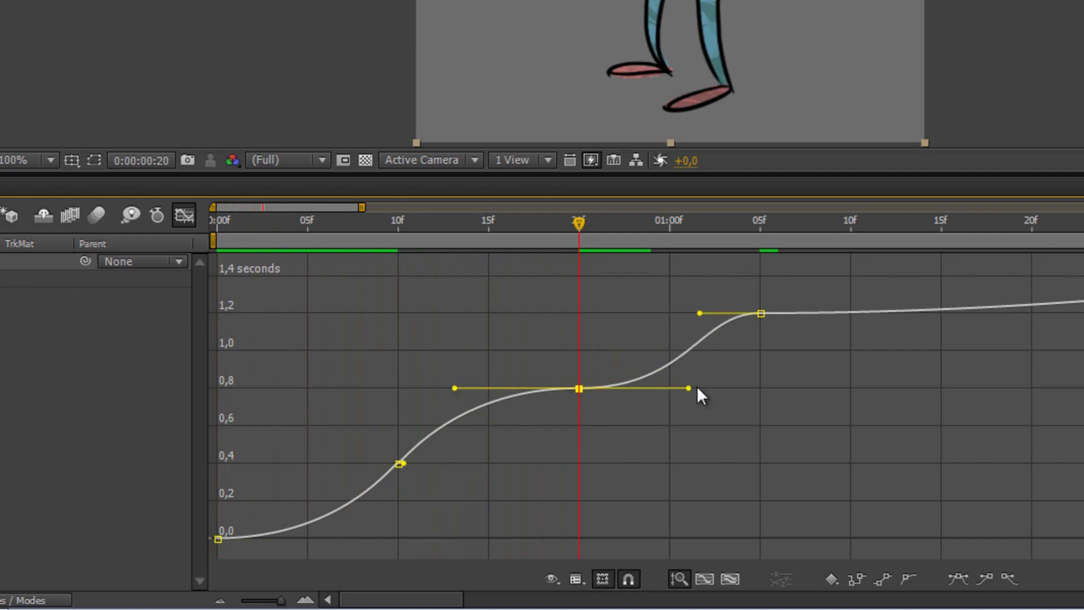
{"action": "left_click", "coordinate": [670, 222]}
{"action": "left_click", "coordinate": [761, 313]}
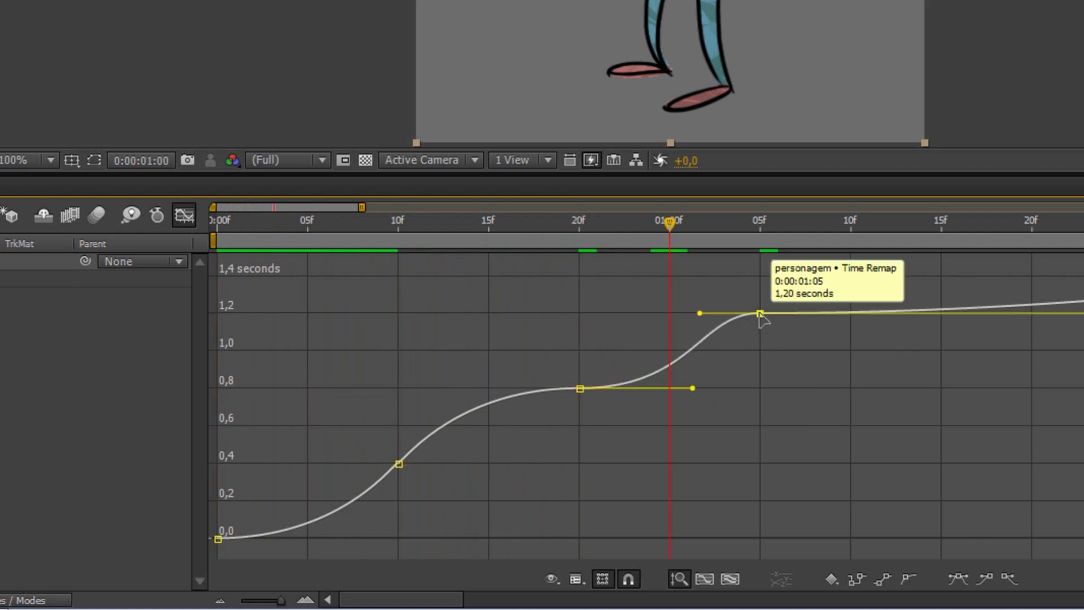
{"action": "left_click_drag", "start_coordinate": [700, 313], "coordinate": [676, 313]}
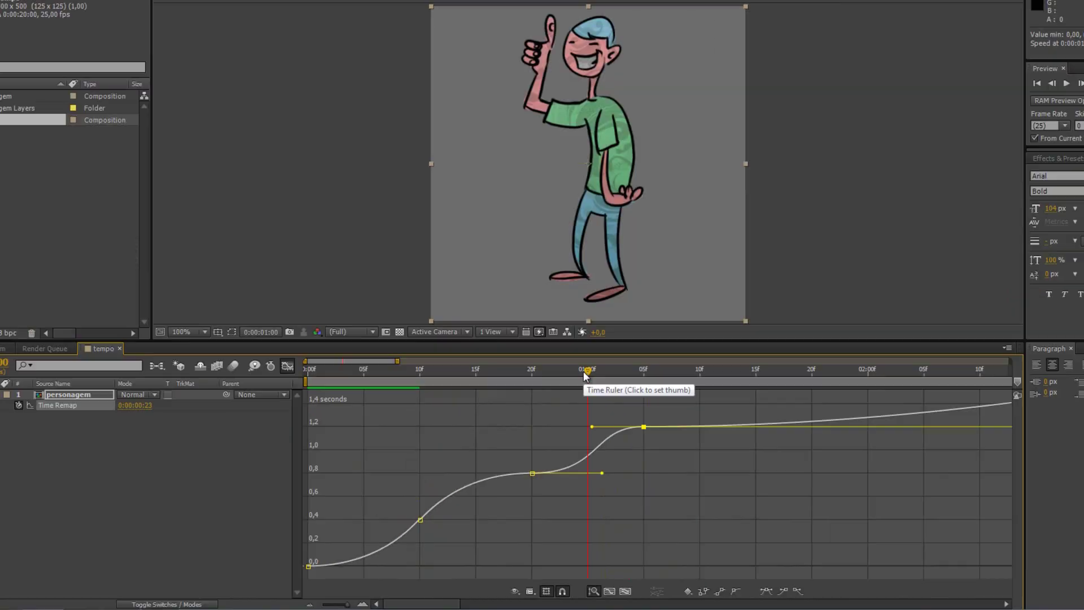
{"action": "left_click_drag", "start_coordinate": [661, 222], "coordinate": [426, 400]}
- Preview the eased animation from frame 0, then return to keyframe view
{"action": "key", "text": "Home"}
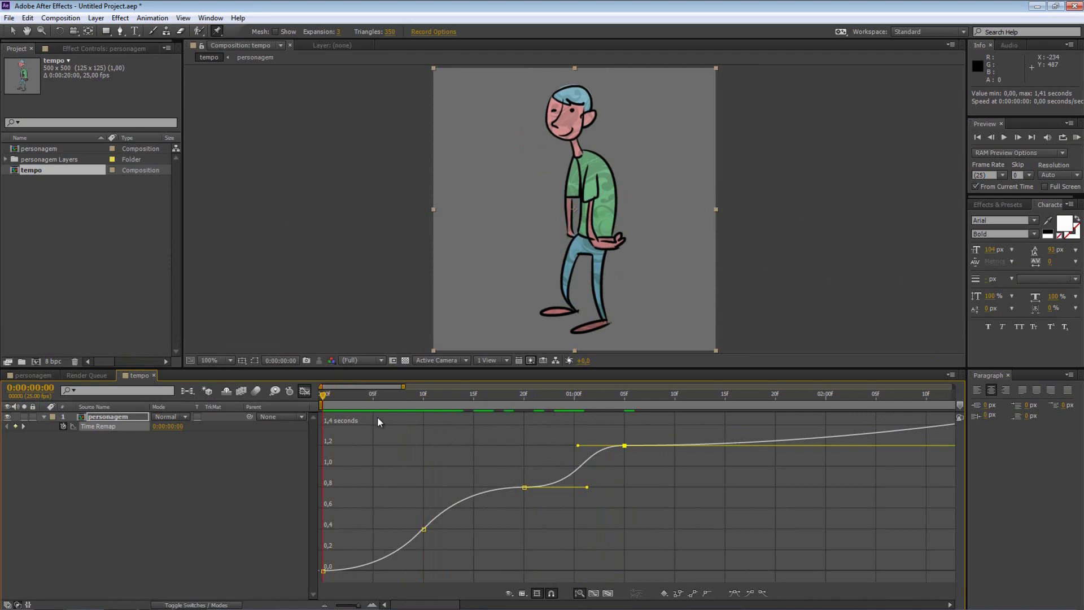
{"action": "key", "text": "KP_0"}
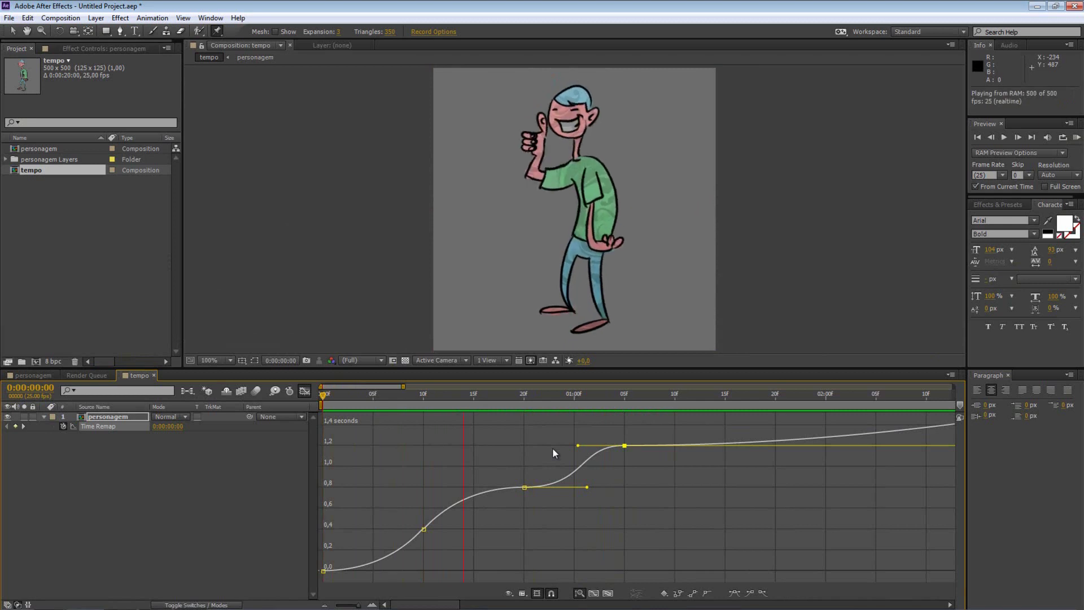
{"action": "key", "text": "space"}
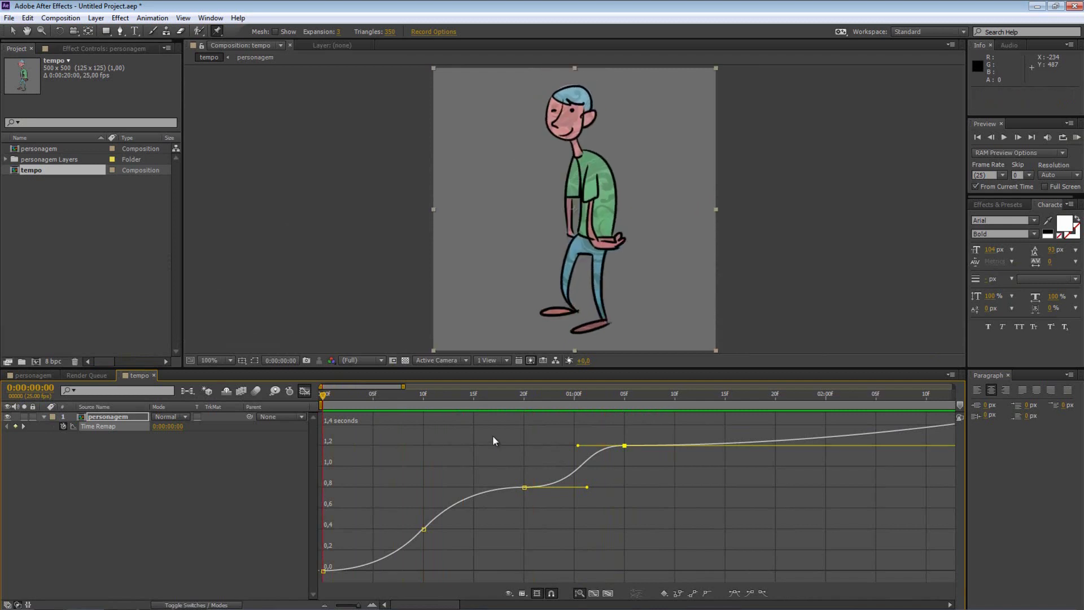
{"action": "key", "text": "shift+F3"}
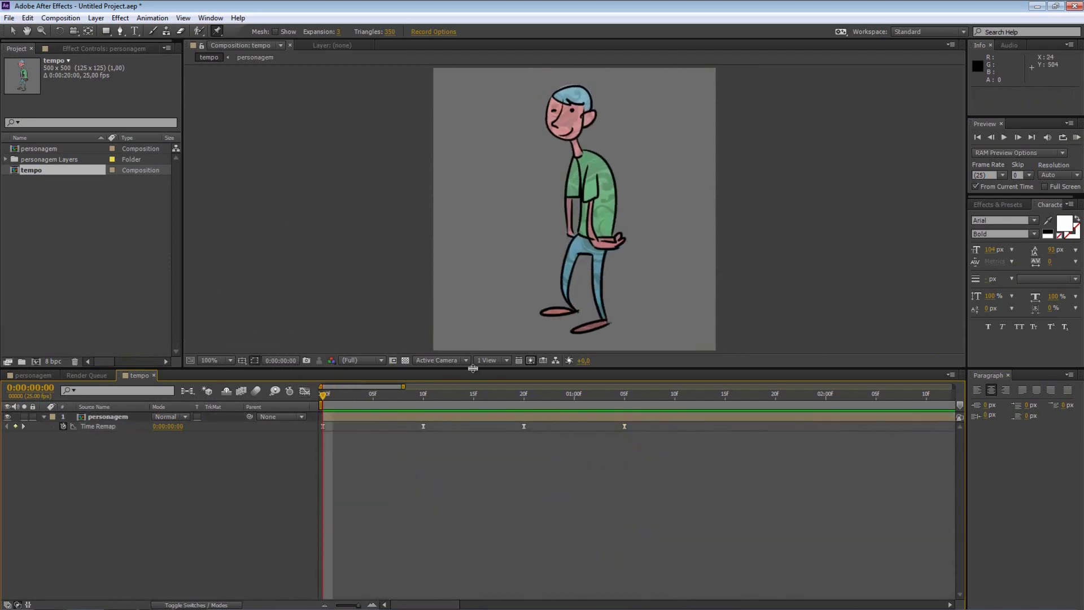
{"action": "left_click_drag", "start_coordinate": [474, 368], "coordinate": [474, 425]}
{"action": "left_click", "coordinate": [624, 251]}
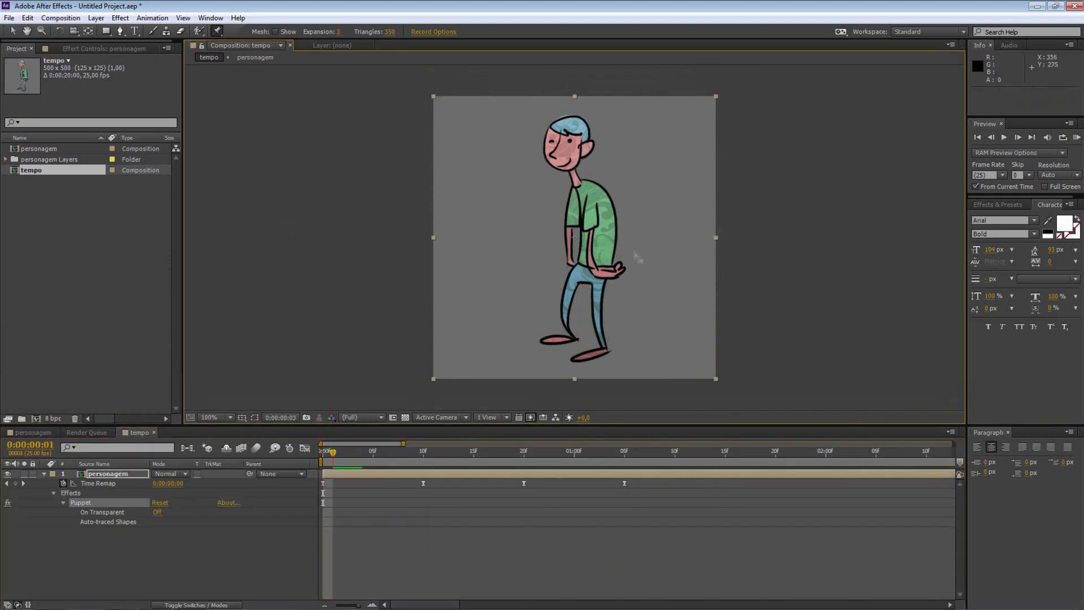
{"action": "key", "text": "KP_0"}
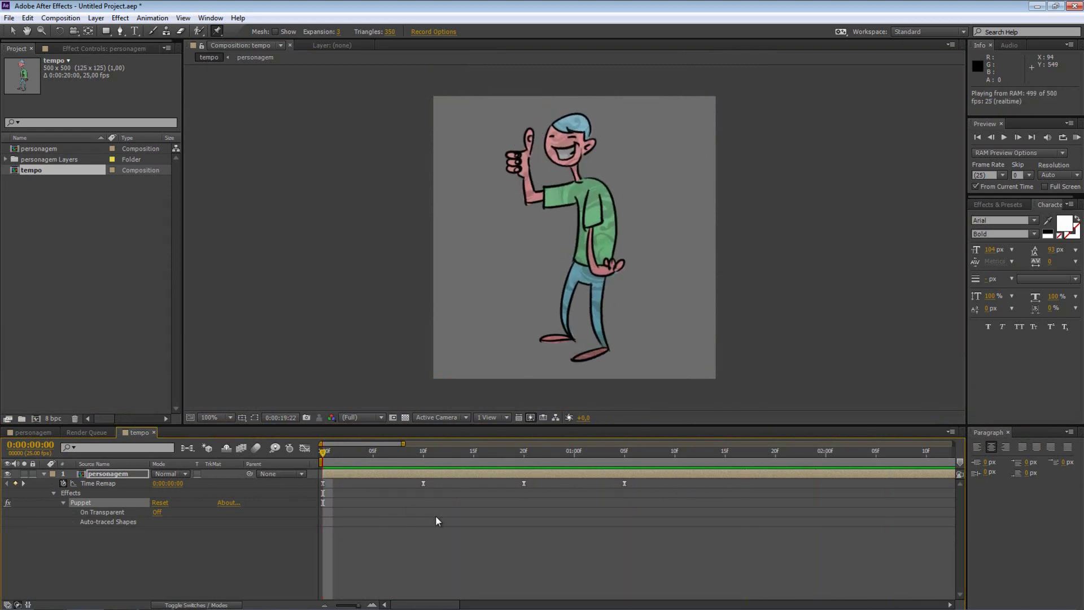
{"action": "mouse_move", "coordinate": [646, 453]}
{"action": "left_mouse_down"}
{"action": "mouse_move", "coordinate": [635, 455]}
{"action": "mouse_move", "coordinate": [825, 455]}
{"action": "left_mouse_up"}
{"action": "key", "text": "n"}
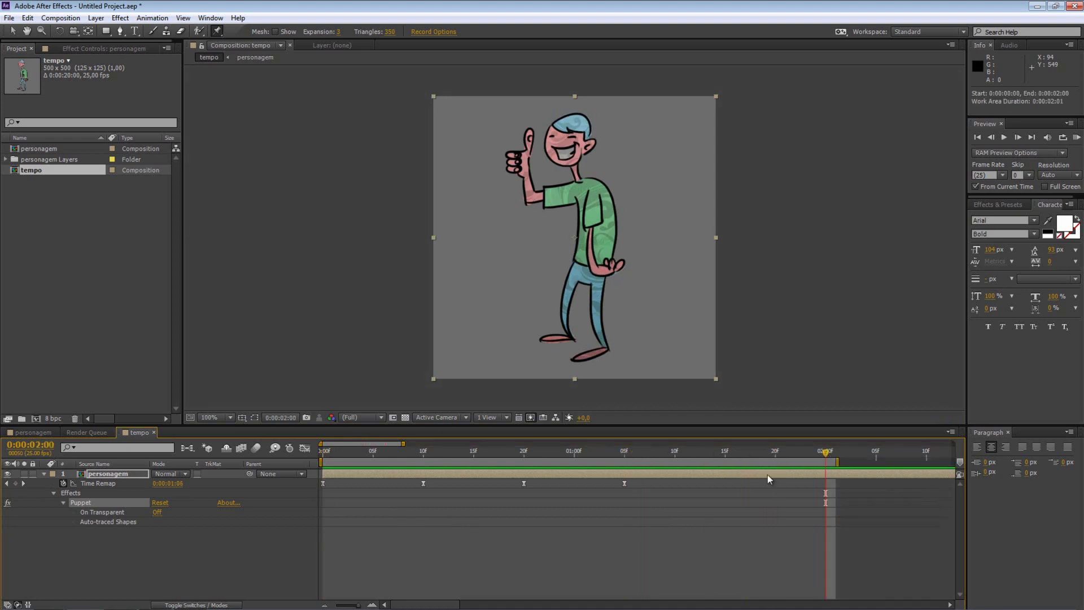
{"action": "right_click", "coordinate": [757, 461]}
{"action": "left_click", "coordinate": [773, 495]}
{"action": "left_click_drag", "start_coordinate": [612, 455], "coordinate": [281, 449]}
{"action": "key", "text": "space"}
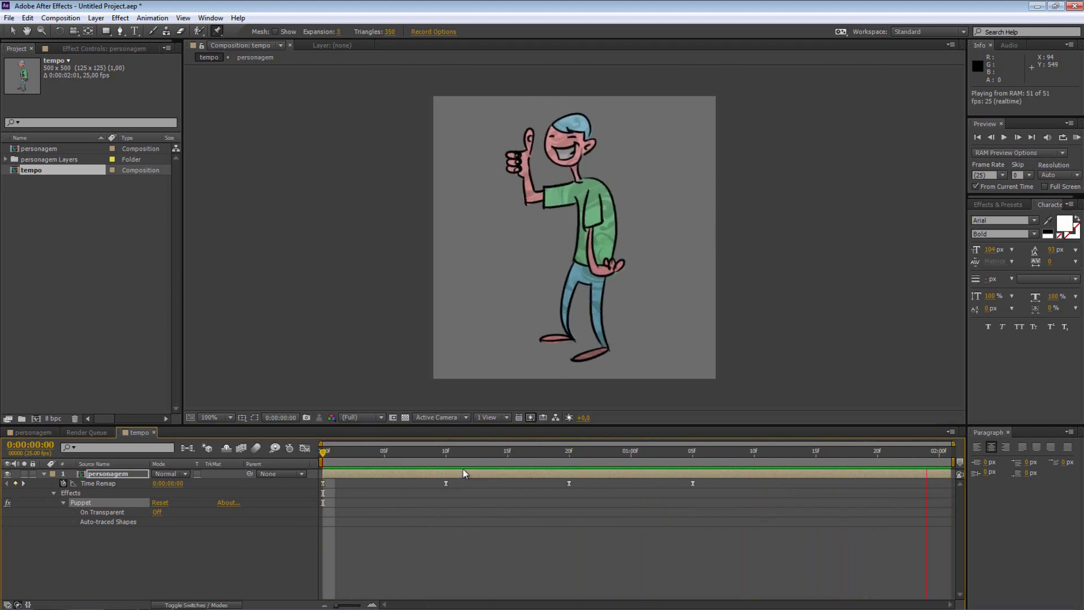
{"action": "key", "text": "space"}
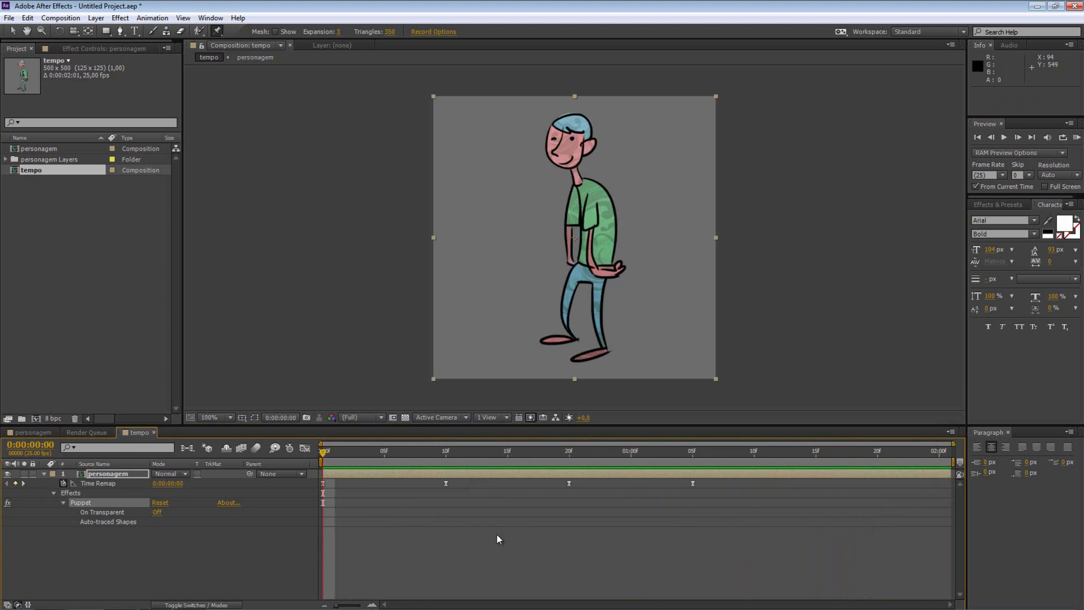
{"action": "key", "text": "space"}
{"action": "key", "text": "space"}
{"action": "left_click", "coordinate": [31, 432]}
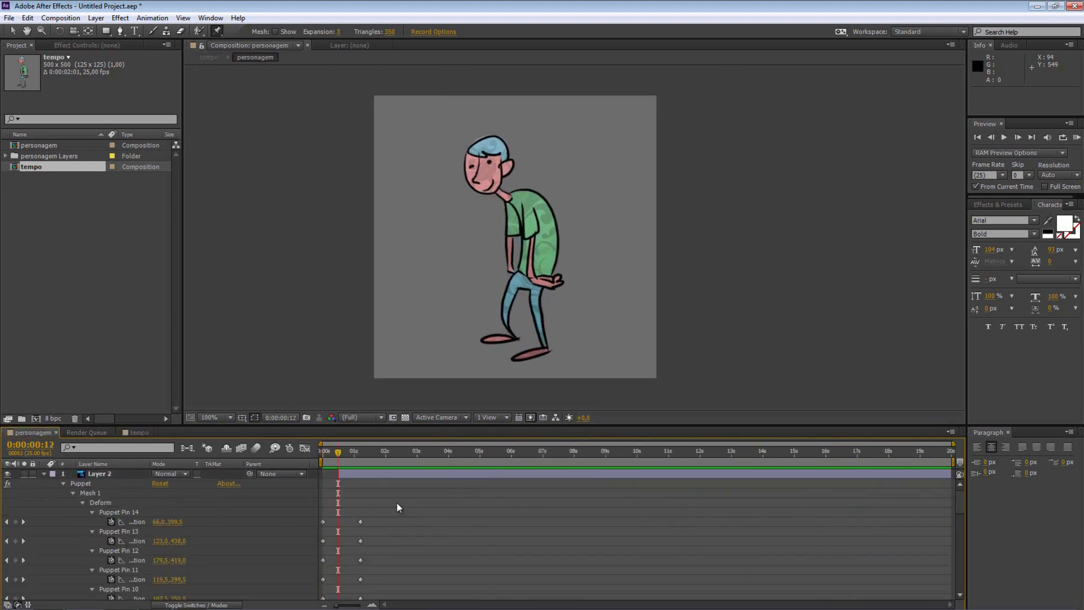
{"action": "key", "text": "ctrl+shift+d"}
{"action": "left_click", "coordinate": [330, 484]}
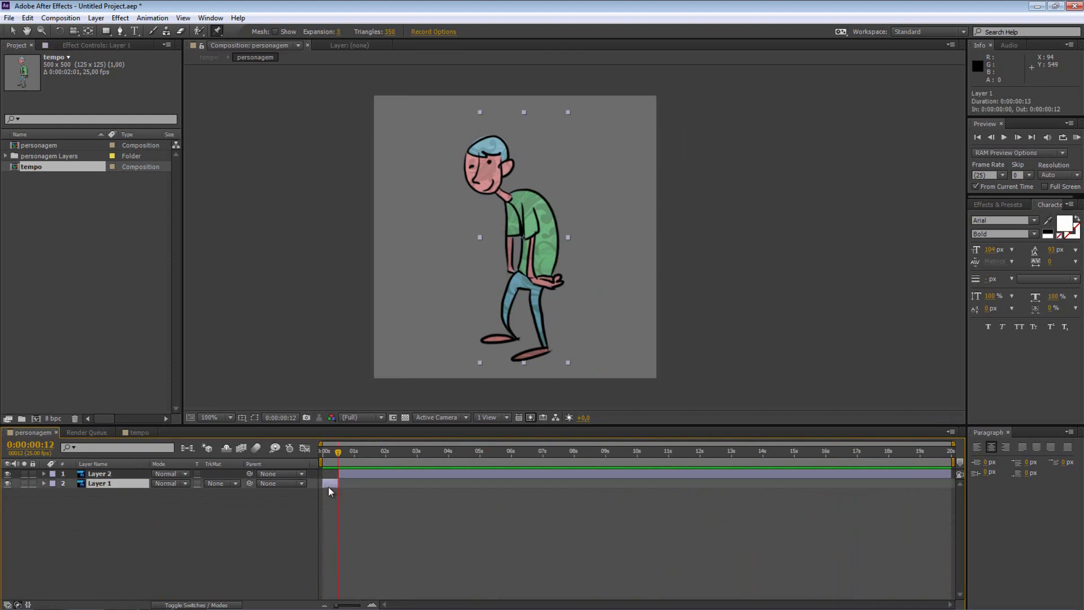
{"action": "left_click", "coordinate": [345, 475]}
{"action": "left_click", "coordinate": [319, 450]}
{"action": "left_click_drag", "start_coordinate": [319, 451], "coordinate": [380, 453]}
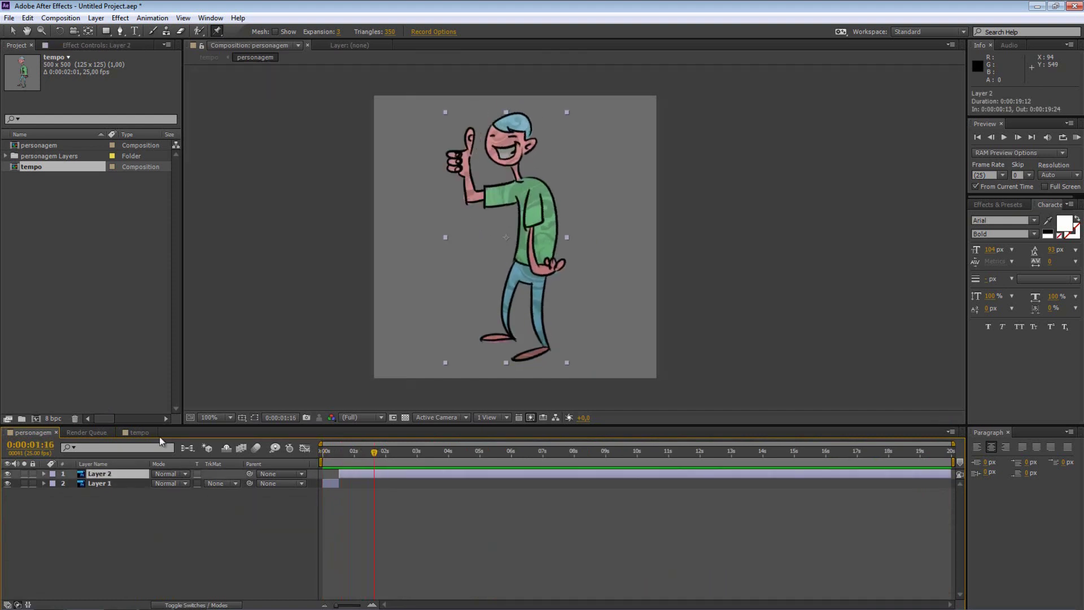
{"action": "left_click", "coordinate": [141, 433]}
{"action": "mouse_move", "coordinate": [323, 451]}
{"action": "left_mouse_down"}
{"action": "mouse_move", "coordinate": [543, 452]}
{"action": "mouse_move", "coordinate": [324, 452]}
{"action": "left_mouse_up"}
{"action": "left_click", "coordinate": [50, 432]}
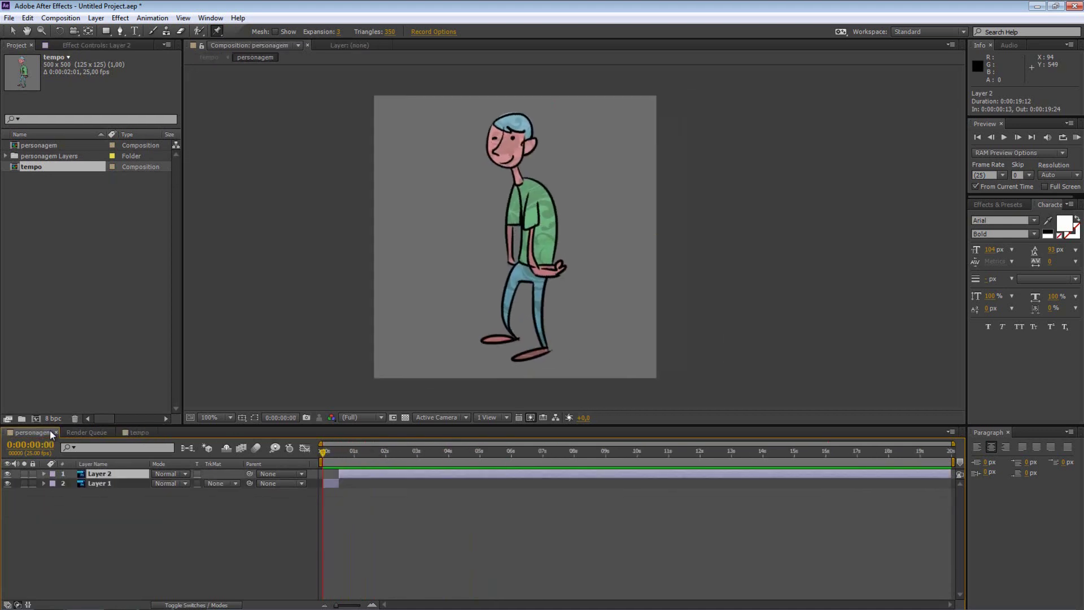
{"action": "left_click", "coordinate": [94, 464]}
{"action": "left_click", "coordinate": [102, 484]}
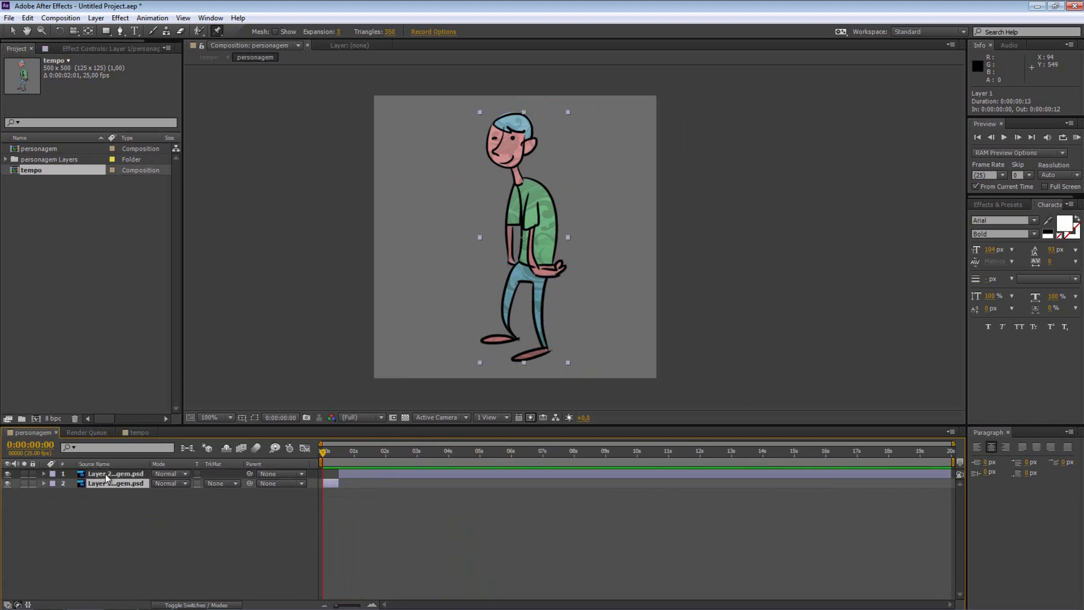
{"action": "left_click", "coordinate": [94, 464]}
{"action": "left_click", "coordinate": [106, 476]}
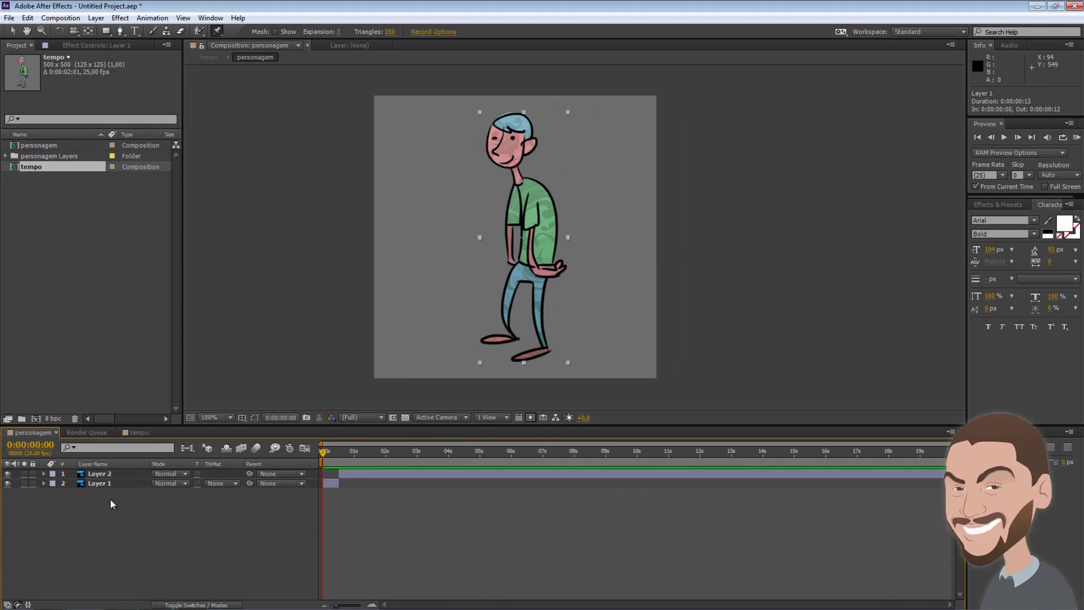
{"action": "left_click", "coordinate": [104, 479]}
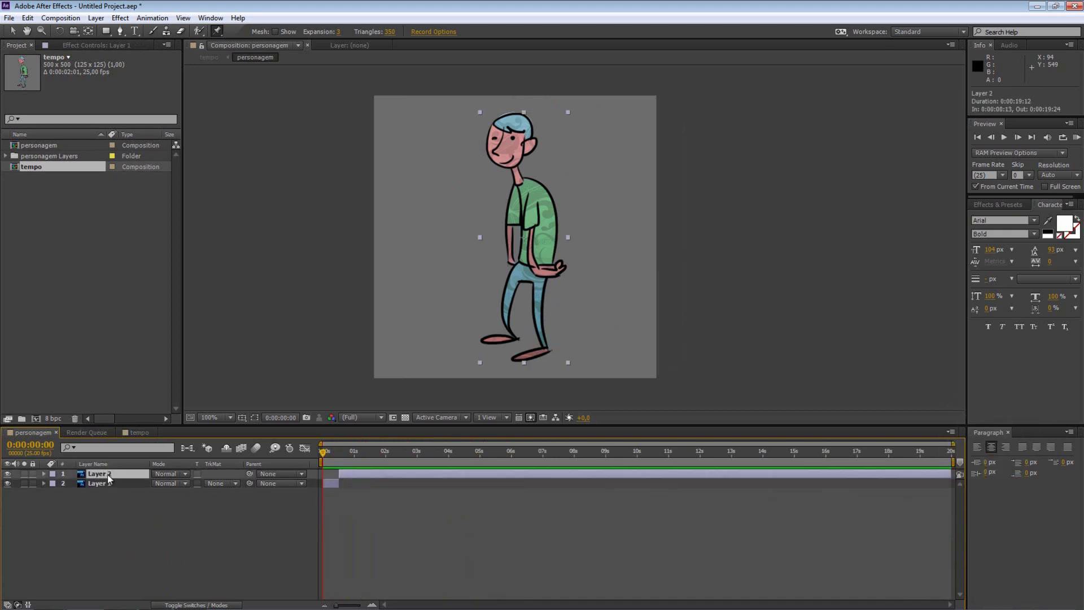
{"action": "key", "text": "ctrl+Up"}
{"action": "left_click", "coordinate": [143, 433]}
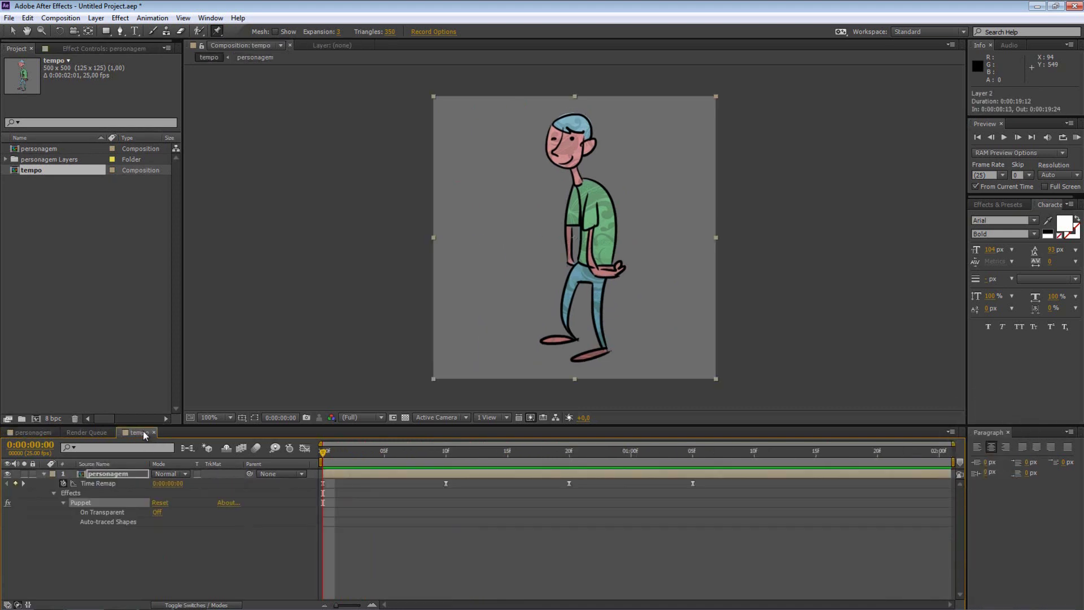
{"action": "left_click", "coordinate": [33, 433]}
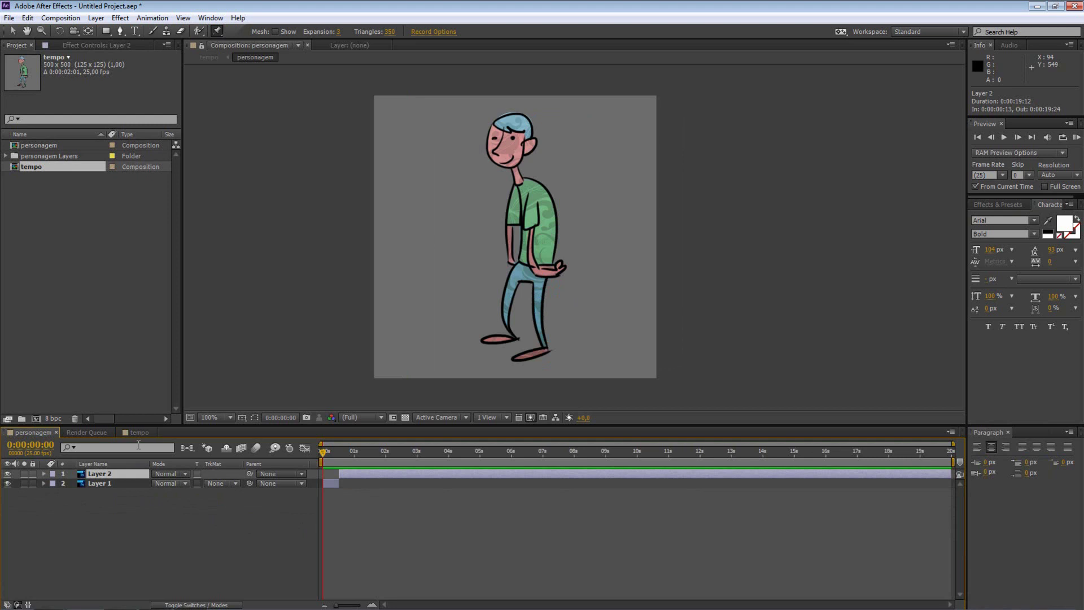
{"action": "left_click", "coordinate": [105, 475]}
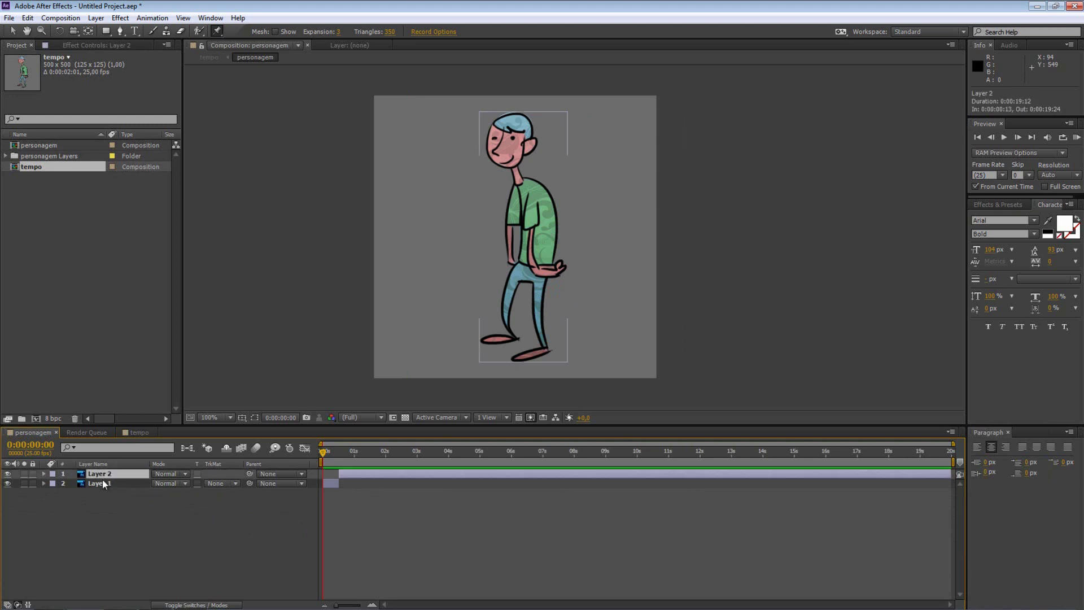
{"action": "left_click", "coordinate": [109, 484]}
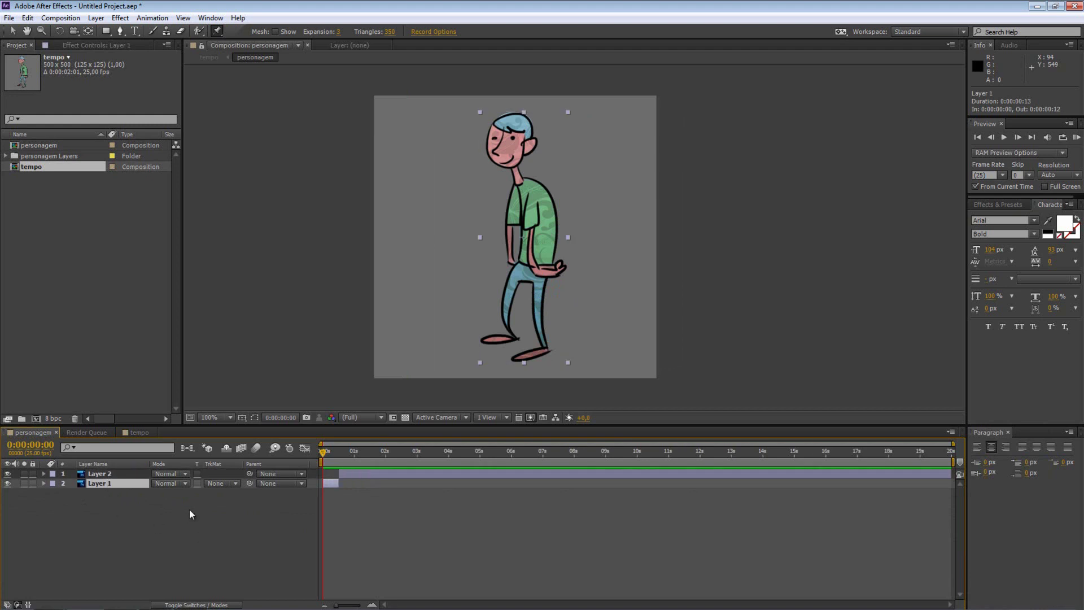
{"action": "left_click", "coordinate": [110, 475], "text": "shift"}
{"action": "left_click", "coordinate": [104, 483]}
{"action": "left_click", "coordinate": [140, 433]}
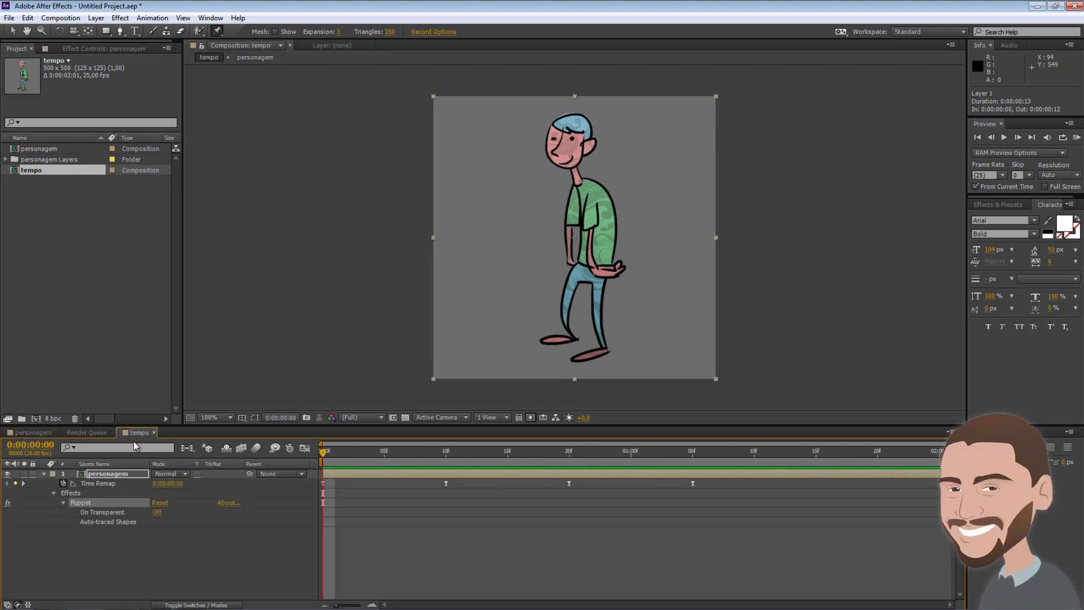
{"action": "left_click", "coordinate": [98, 478]}
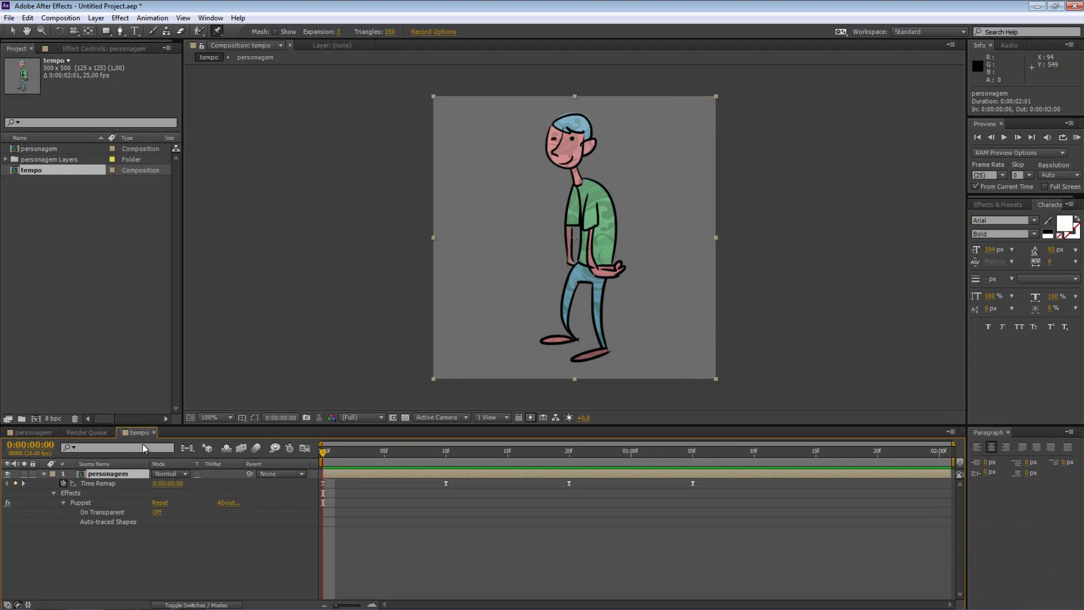
{"action": "mouse_move", "coordinate": [342, 454]}
{"action": "left_mouse_down"}
{"action": "mouse_move", "coordinate": [545, 483]}
{"action": "mouse_move", "coordinate": [356, 481]}
{"action": "left_mouse_up"}
{"action": "key", "text": "Home"}
{"action": "key", "text": "space"}
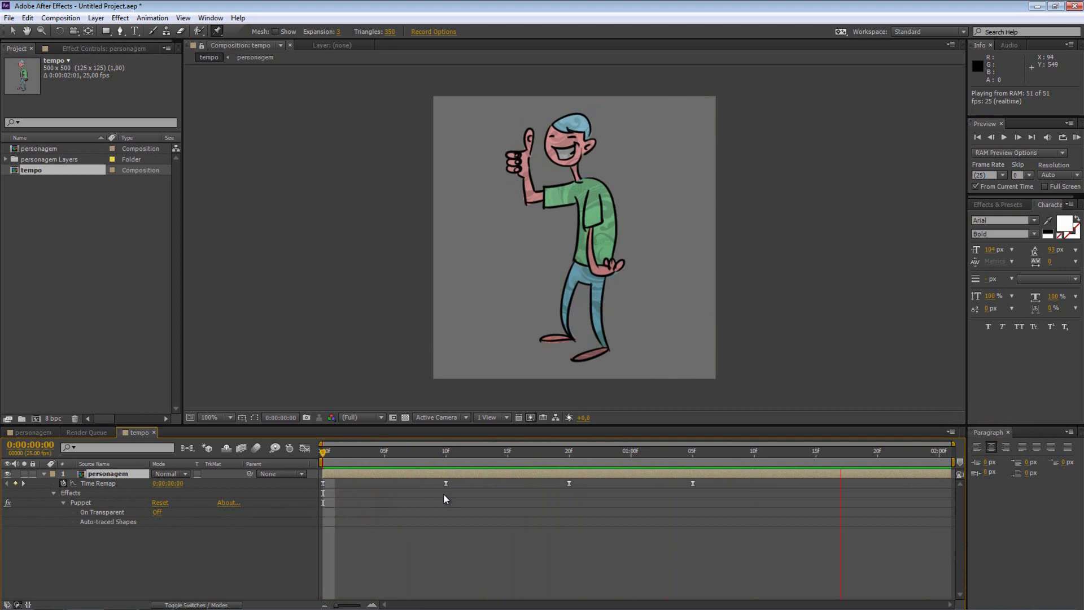
{"action": "left_click", "coordinate": [85, 483]}
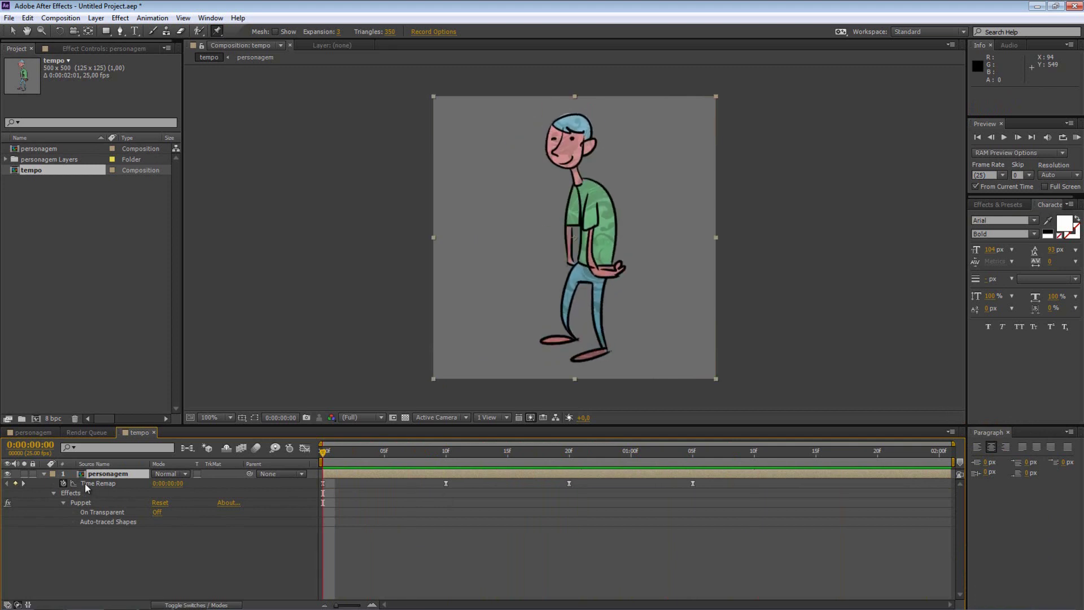
{"action": "left_click", "coordinate": [99, 484]}
{"action": "left_click", "coordinate": [304, 449]}
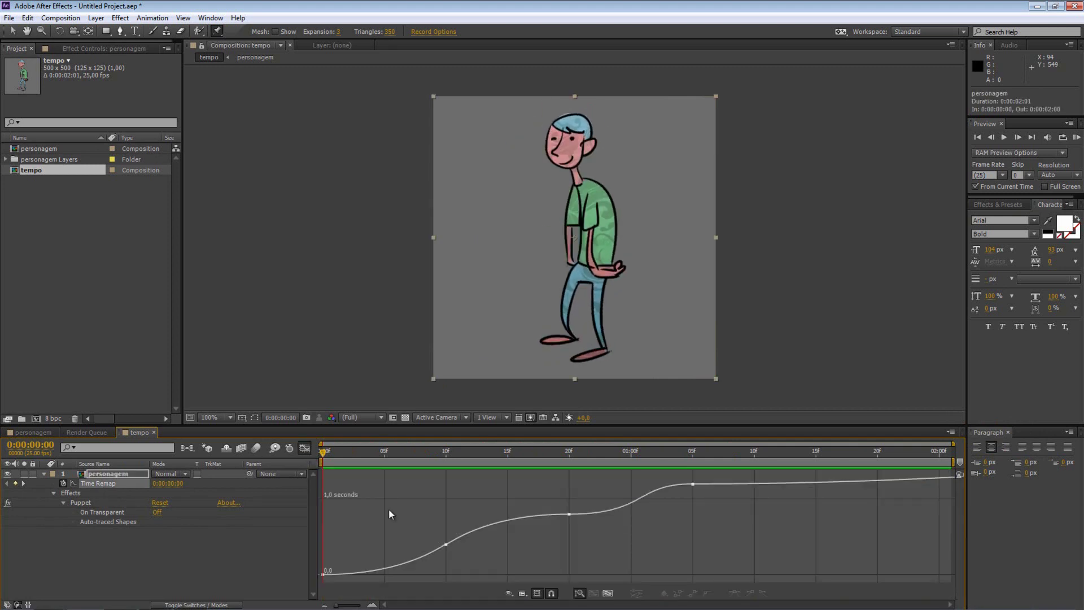
{"action": "left_click", "coordinate": [306, 447]}
{"action": "left_click_drag", "start_coordinate": [323, 450], "coordinate": [326, 455]}
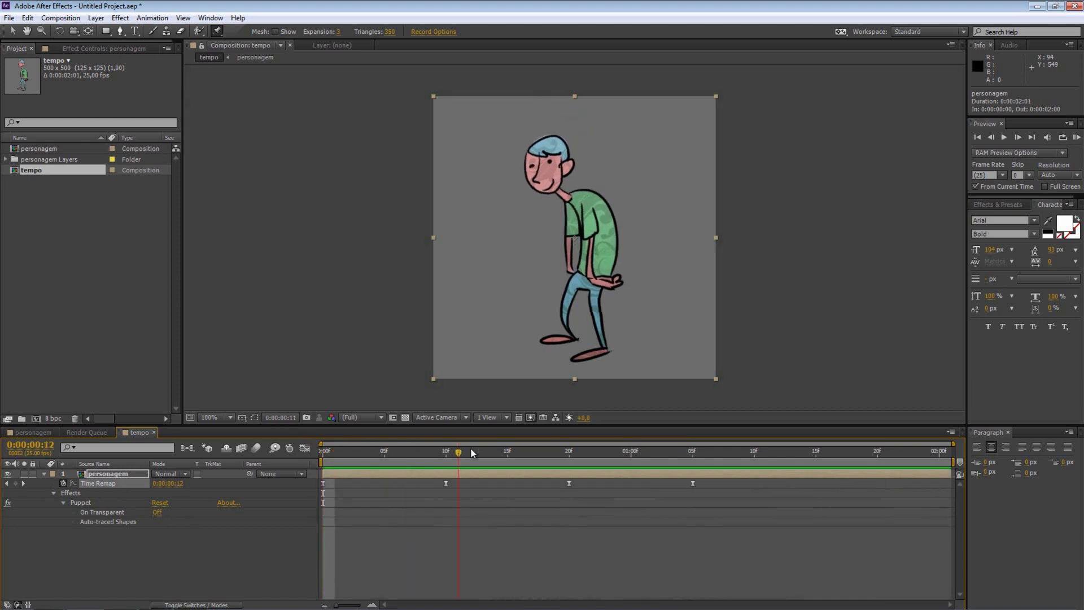
{"action": "key", "text": "space"}
{"action": "key", "text": "space"}
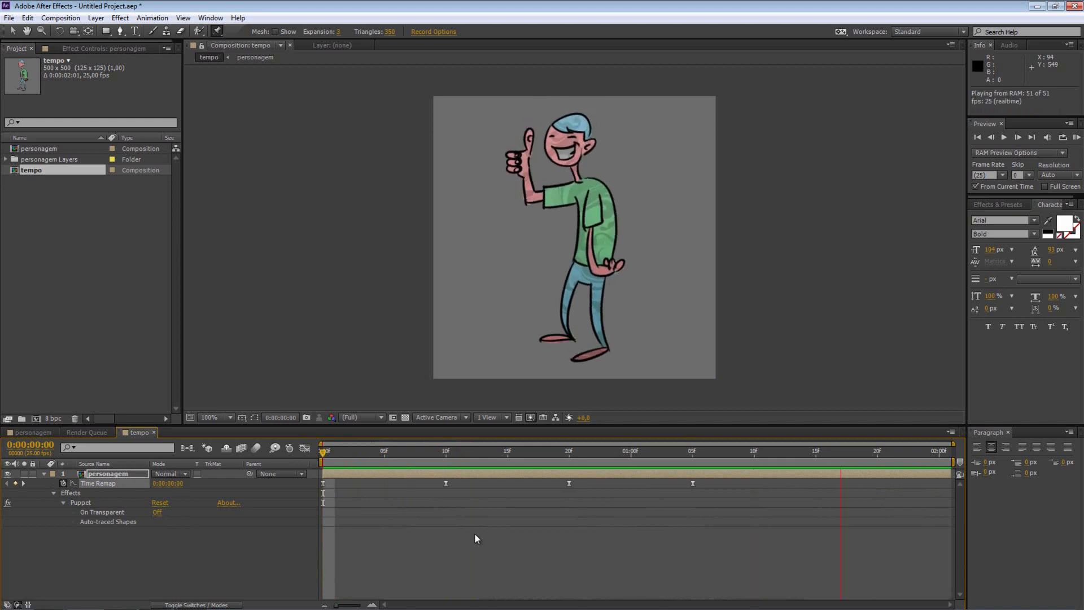
{"action": "key", "text": "space"}
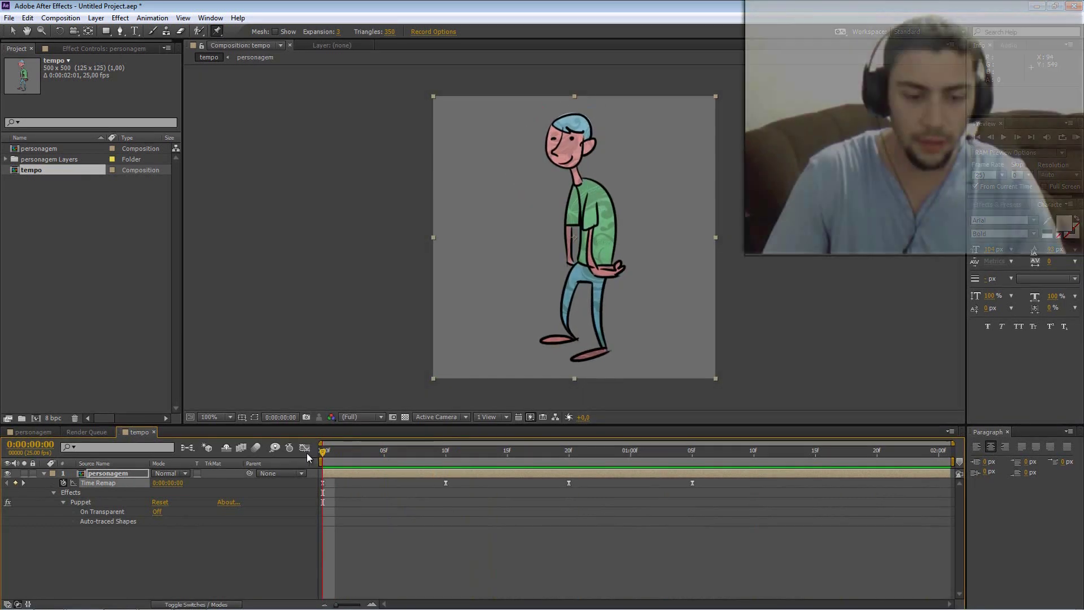
{"action": "mouse_move", "coordinate": [322, 451]}
{"action": "left_mouse_down"}
{"action": "mouse_move", "coordinate": [490, 446]}
{"action": "mouse_move", "coordinate": [295, 455]}
{"action": "left_mouse_up"}
{"action": "left_click", "coordinate": [569, 450]}
{"action": "key", "text": "Home"}
{"action": "left_click", "coordinate": [479, 545]}
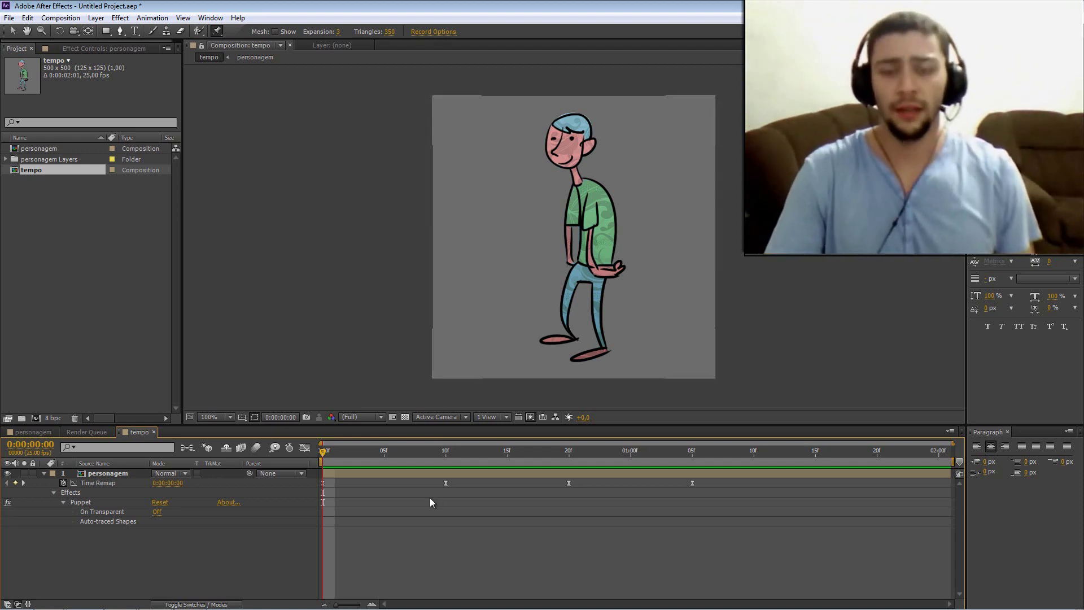
{"action": "key", "text": "space"}
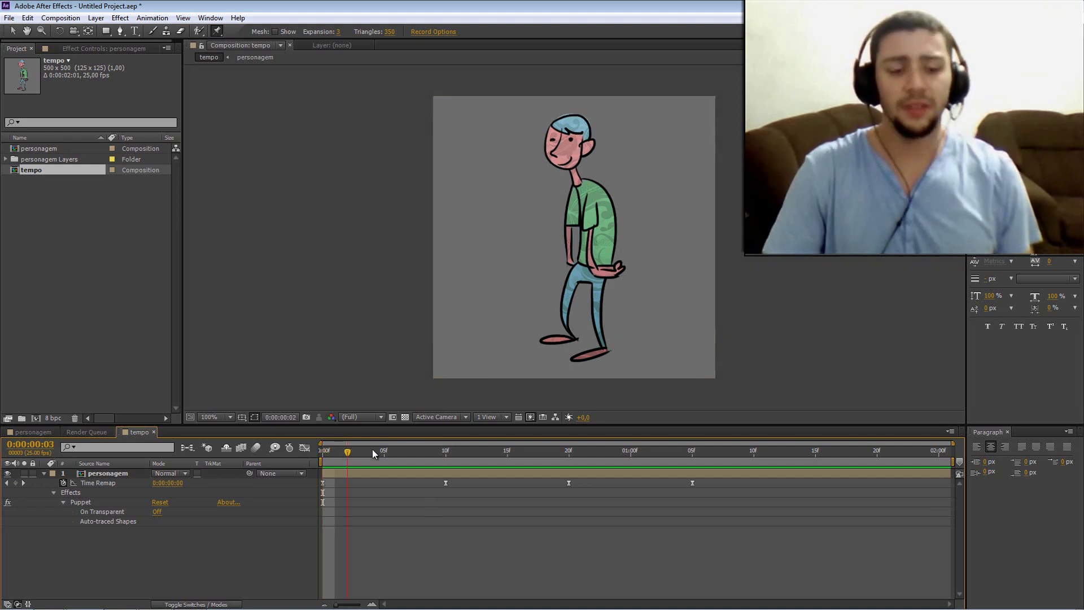
{"action": "mouse_move", "coordinate": [349, 449]}
{"action": "left_mouse_down"}
{"action": "mouse_move", "coordinate": [451, 452]}
{"action": "mouse_move", "coordinate": [298, 457]}
{"action": "left_mouse_up"}
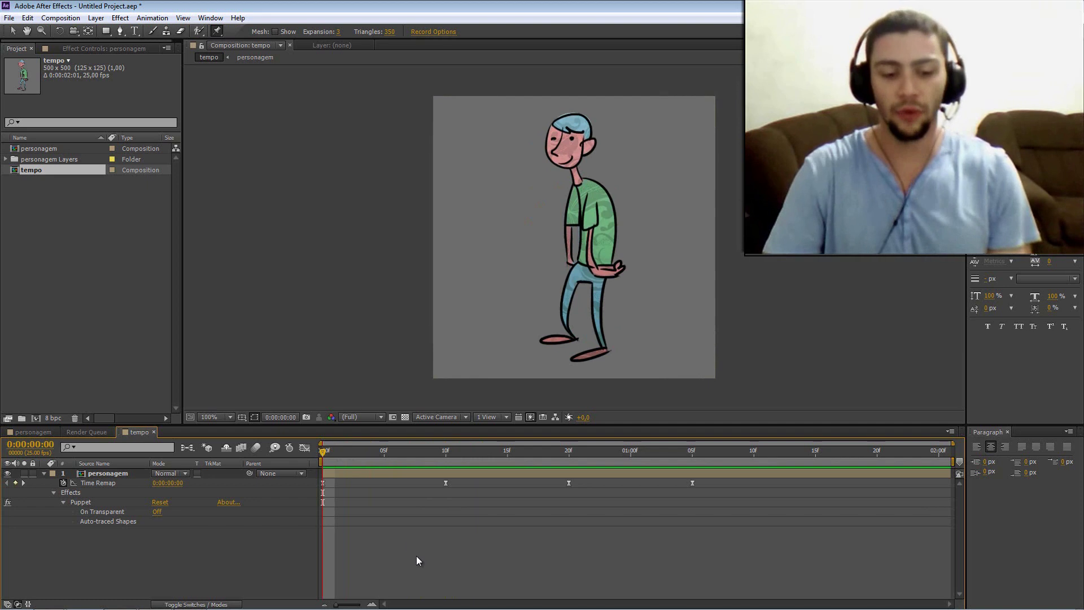
{"action": "left_click_drag", "start_coordinate": [387, 452], "coordinate": [304, 452]}
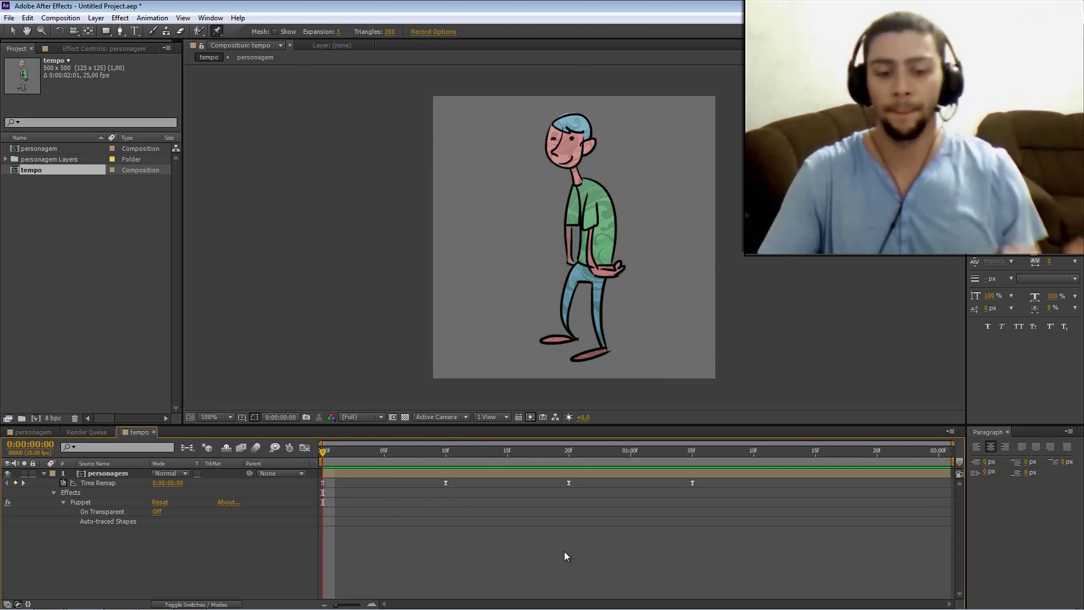
{"action": "left_click", "coordinate": [409, 450]}
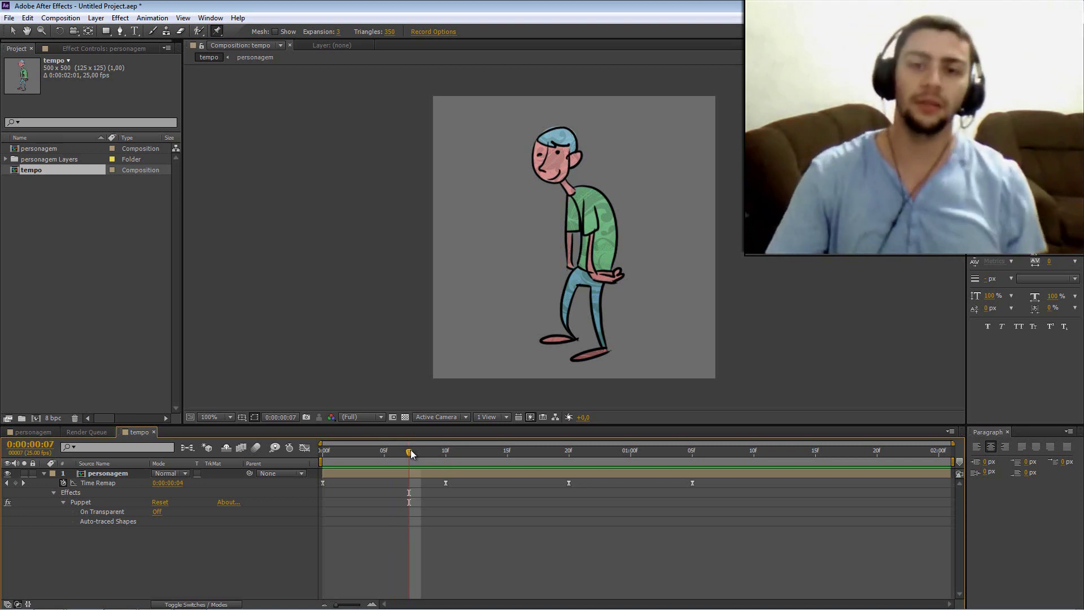
{"action": "left_click", "coordinate": [439, 457]}
{"action": "key", "text": "Home"}
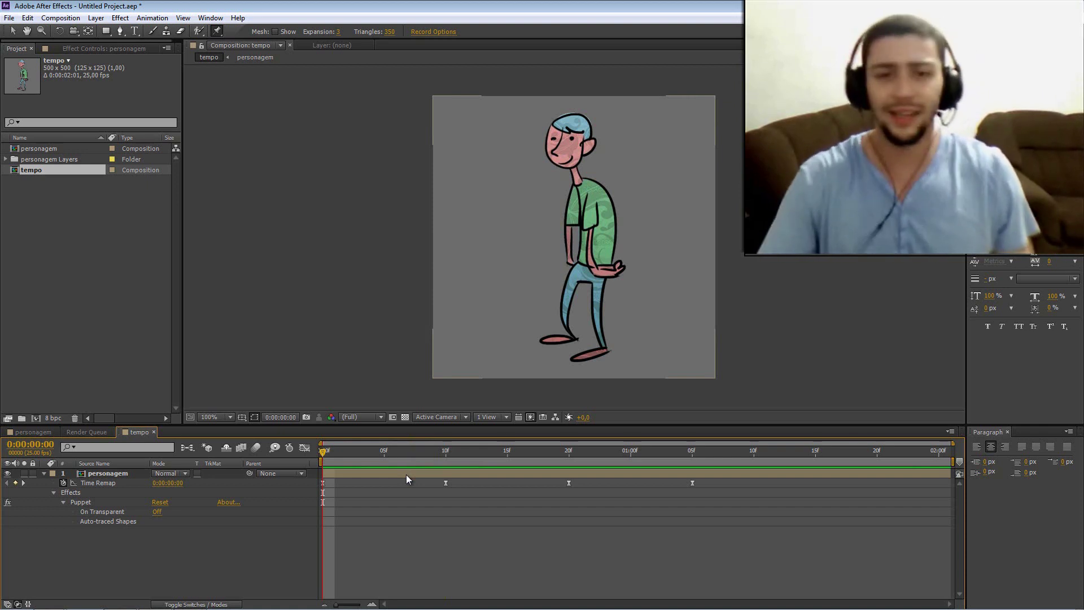
{"action": "left_click", "coordinate": [385, 452]}
{"action": "mouse_move", "coordinate": [385, 457]}
{"action": "left_mouse_down"}
{"action": "mouse_move", "coordinate": [325, 462]}
{"action": "mouse_move", "coordinate": [449, 446]}
{"action": "mouse_move", "coordinate": [295, 453]}
{"action": "left_mouse_up"}
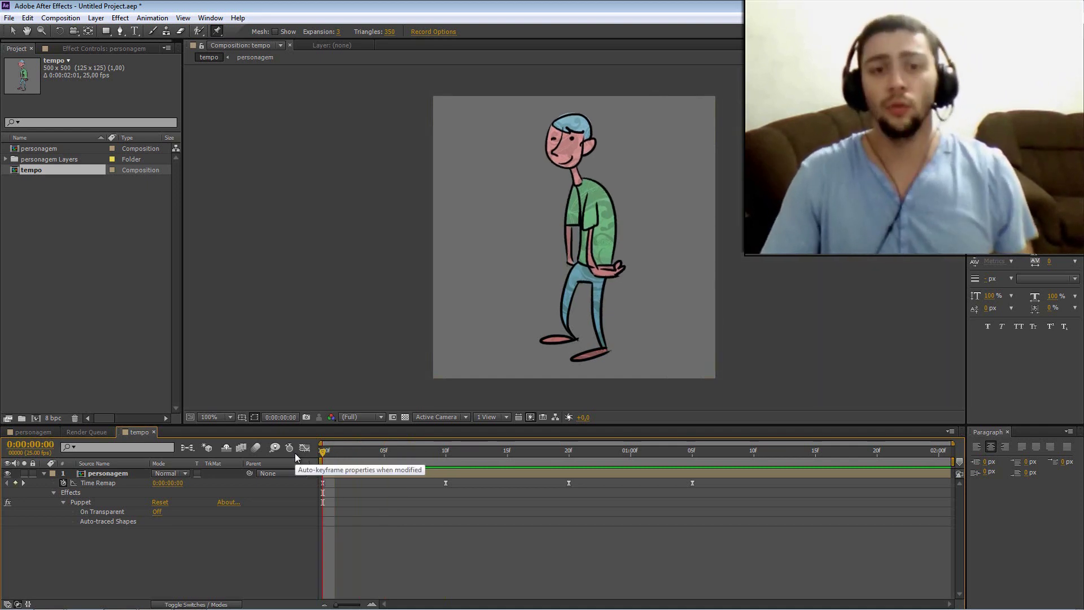